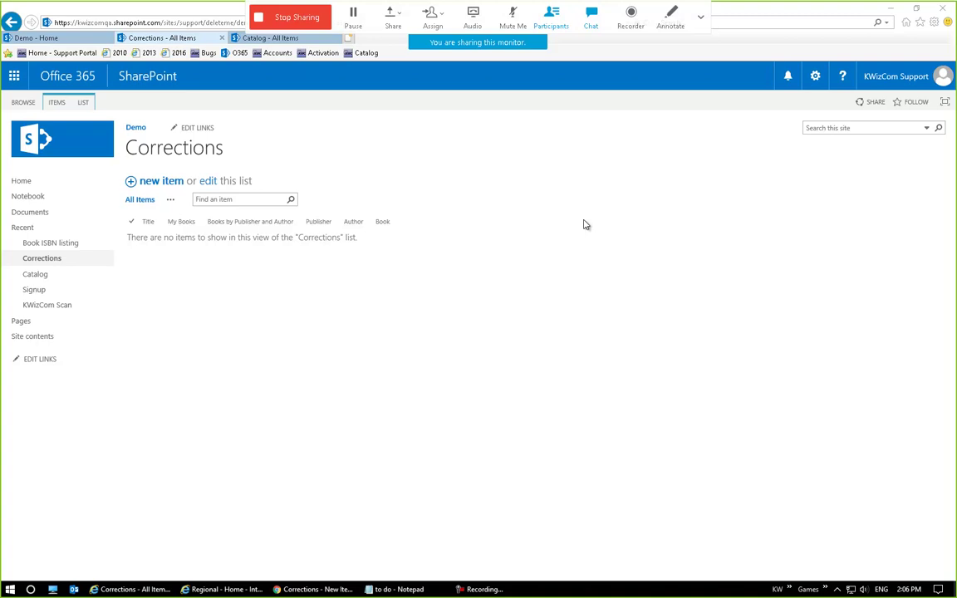
Step: Look over the books in the Catalog list and start a new item in the Corrections list
left_click(279, 46)
left_click(279, 39)
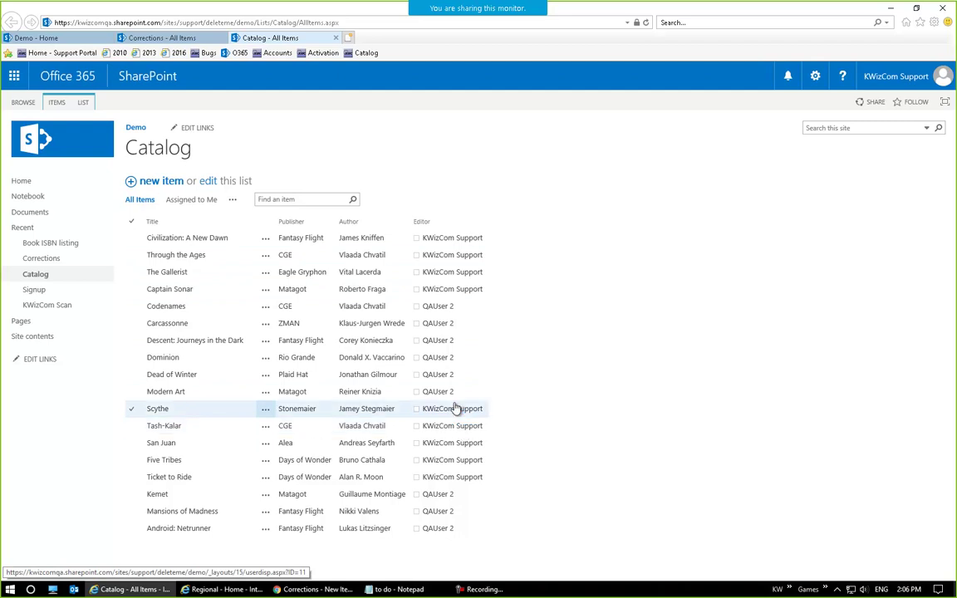
left_click(186, 39)
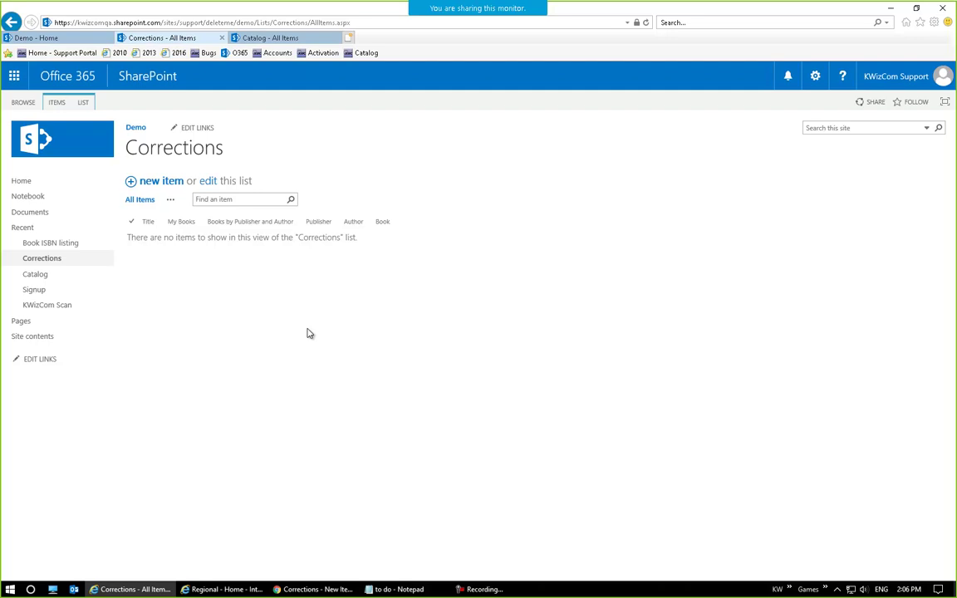
left_click(163, 183)
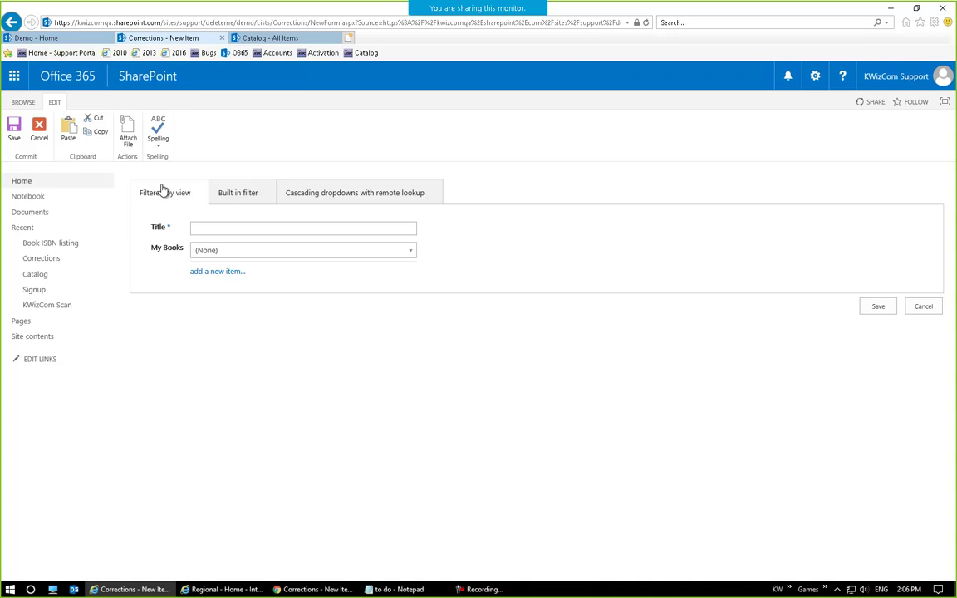
Step: Examine the fields in the new item form's Filtered by view, Built in filter and Cascading dropdowns with remote lookup sections
left_click(247, 192)
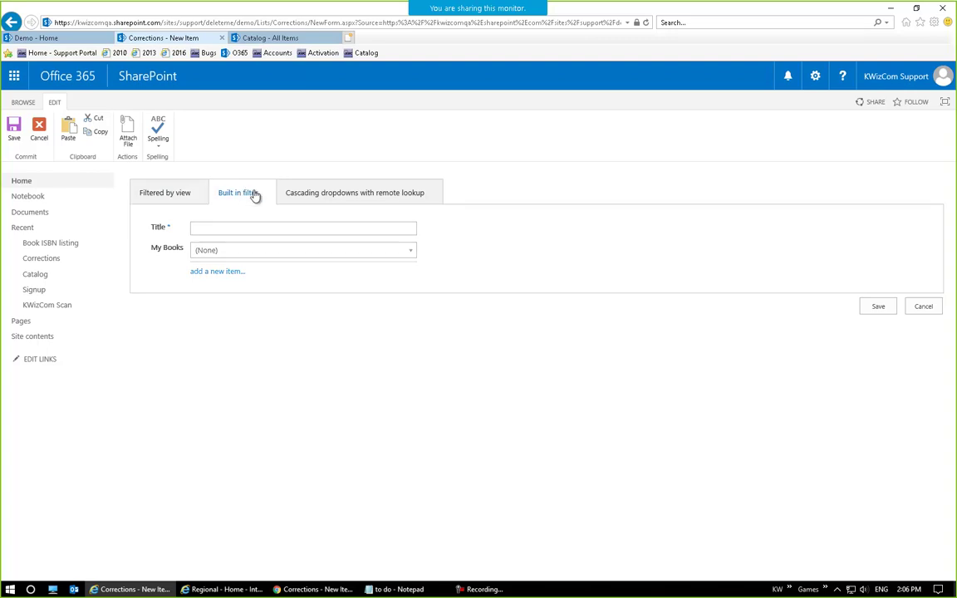
left_click(342, 195)
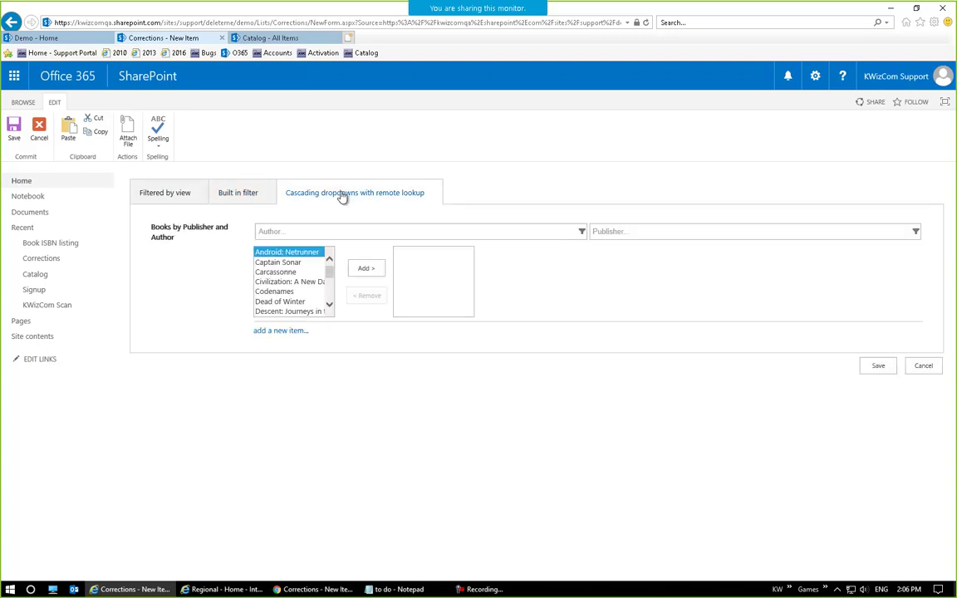
left_click(249, 193)
left_click(185, 197)
left_click(243, 195)
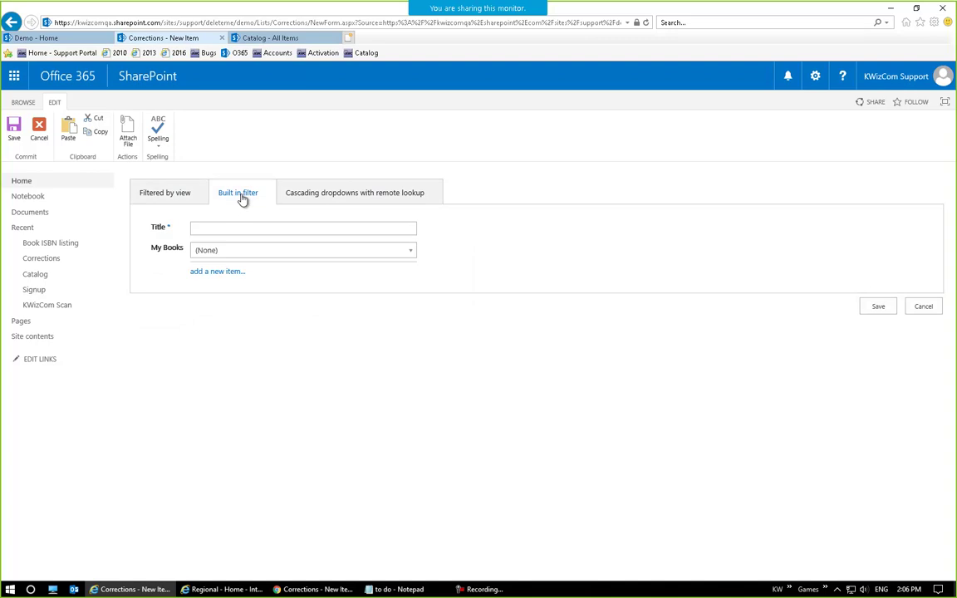
left_click(355, 196)
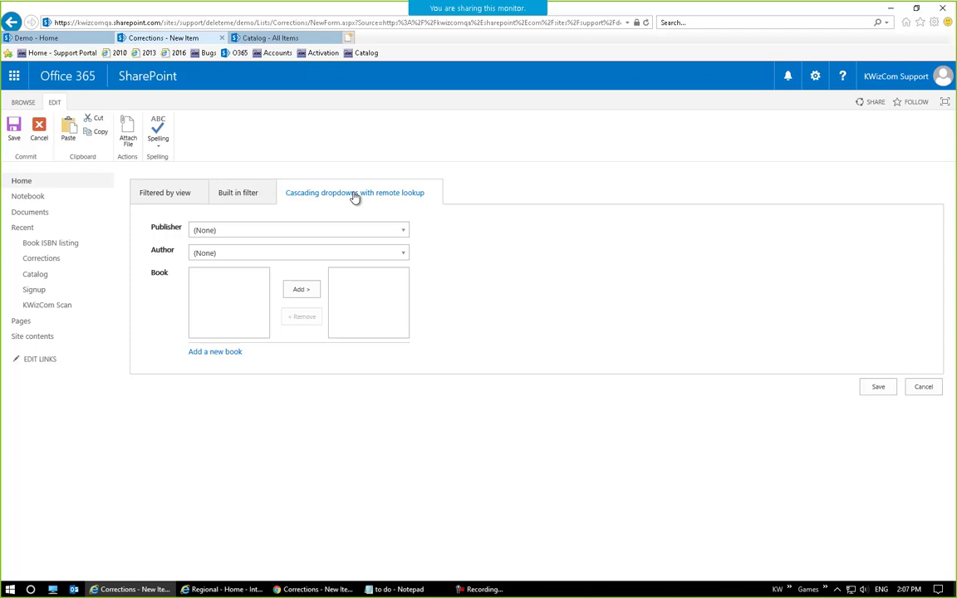
left_click(230, 202)
left_click(172, 202)
left_click(237, 203)
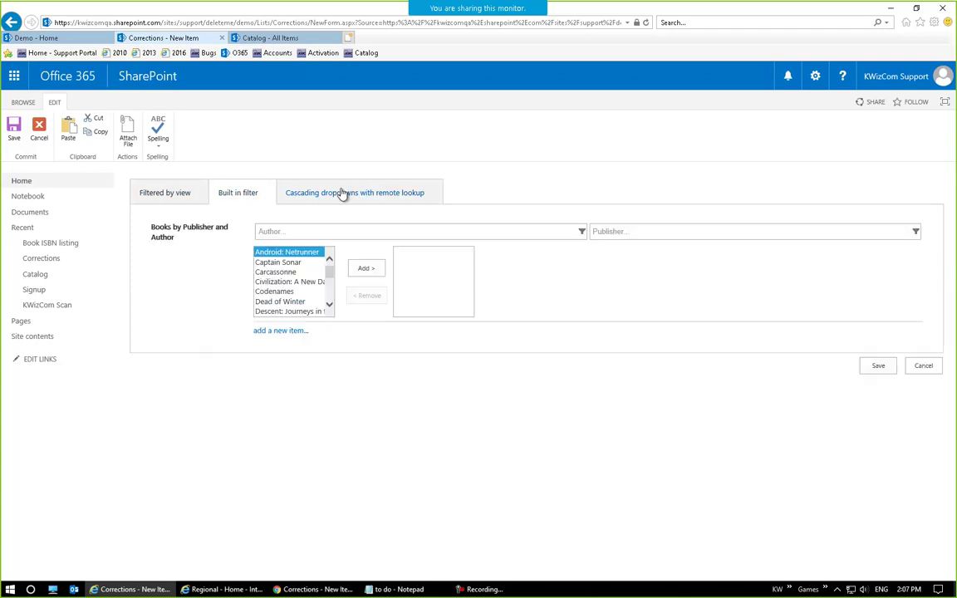
left_click(340, 196)
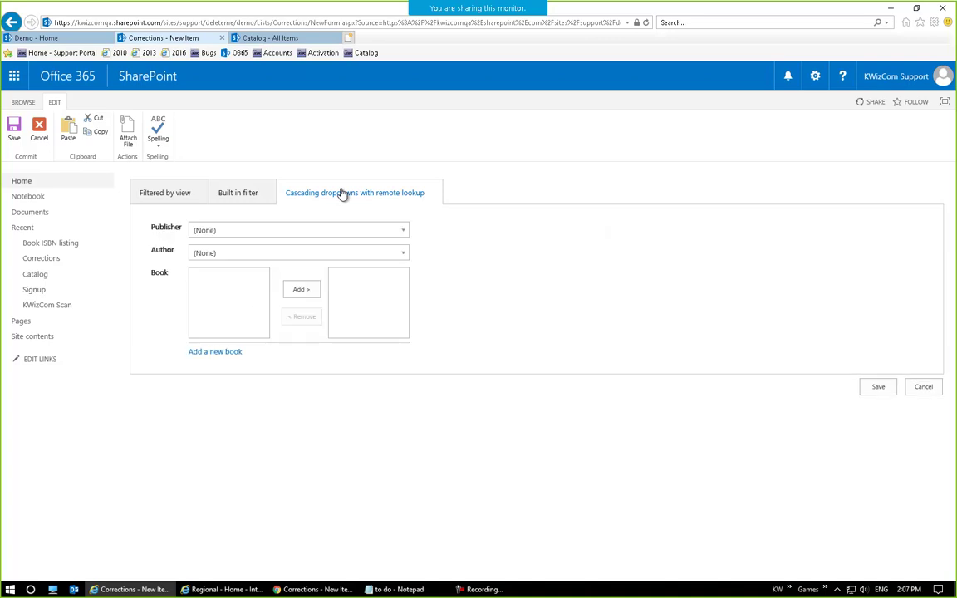
left_click(184, 196)
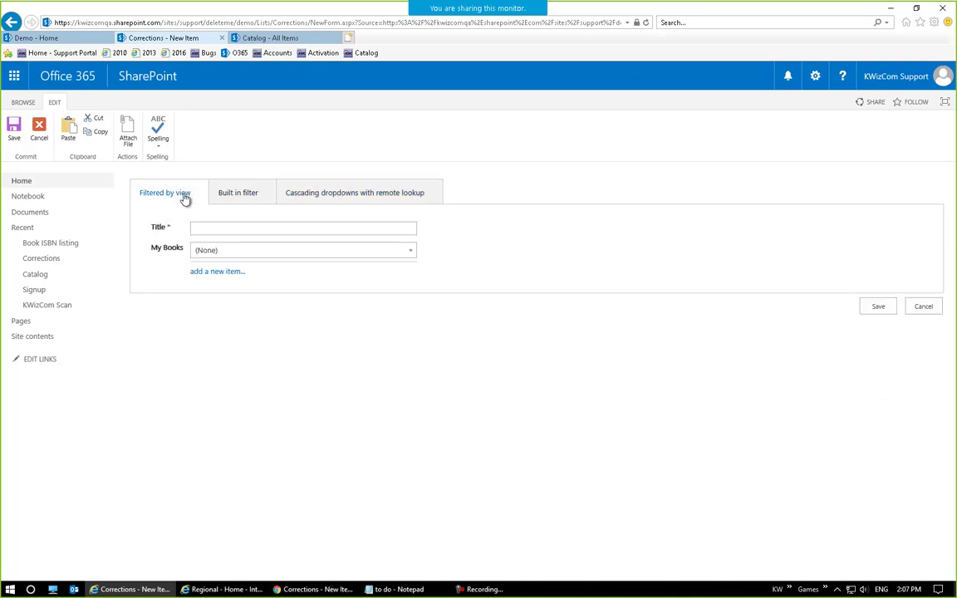
Step: Show the Catalog list in its Assigned to Me view
left_click(268, 37)
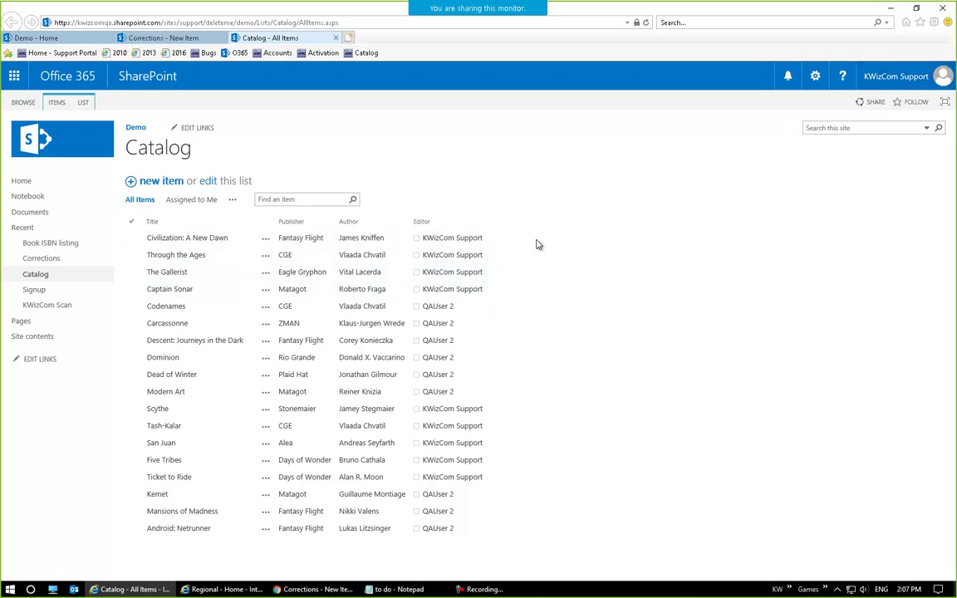
left_click_drag(489, 255, 141, 255)
left_click(82, 103)
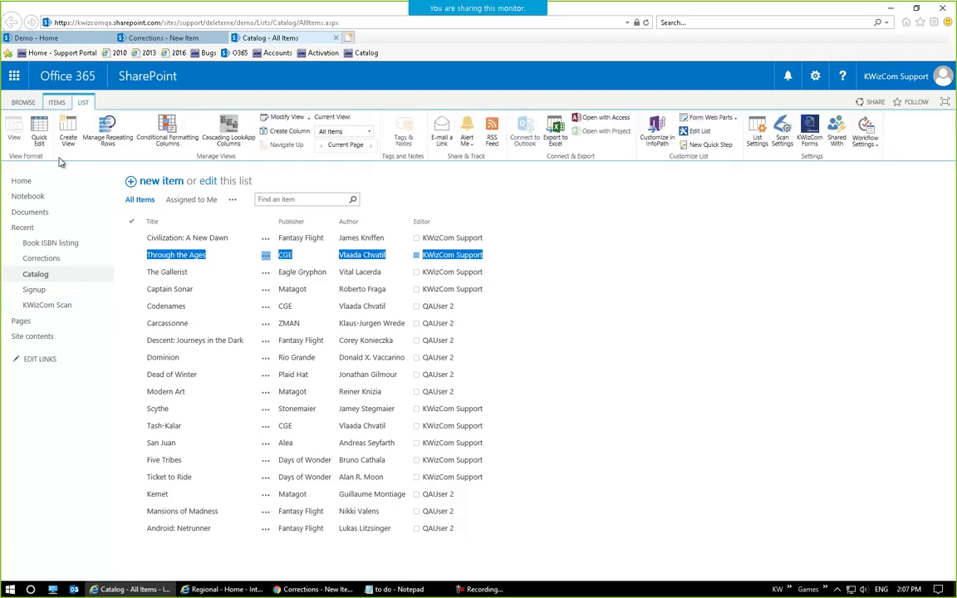
left_click(369, 133)
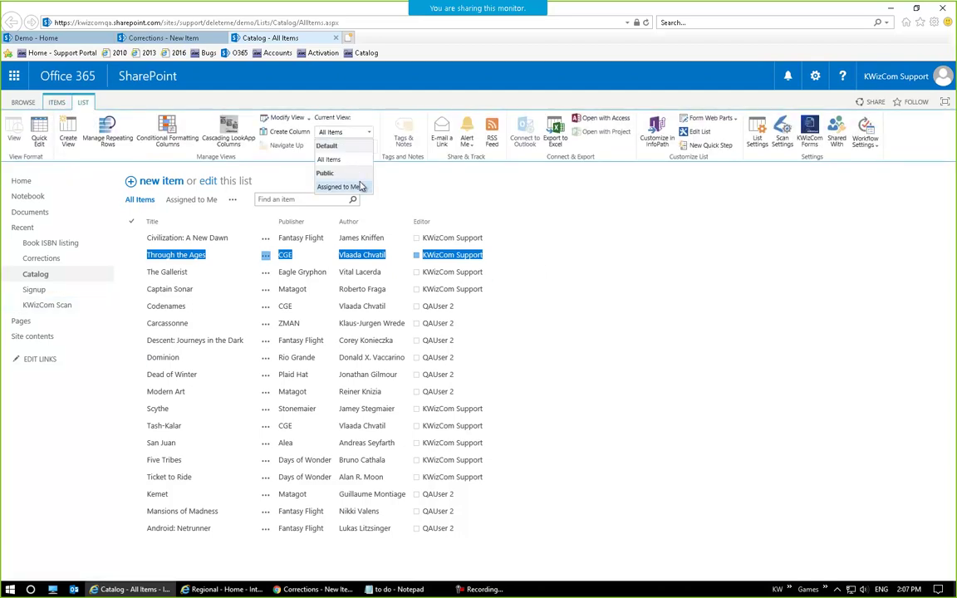
left_click(322, 180)
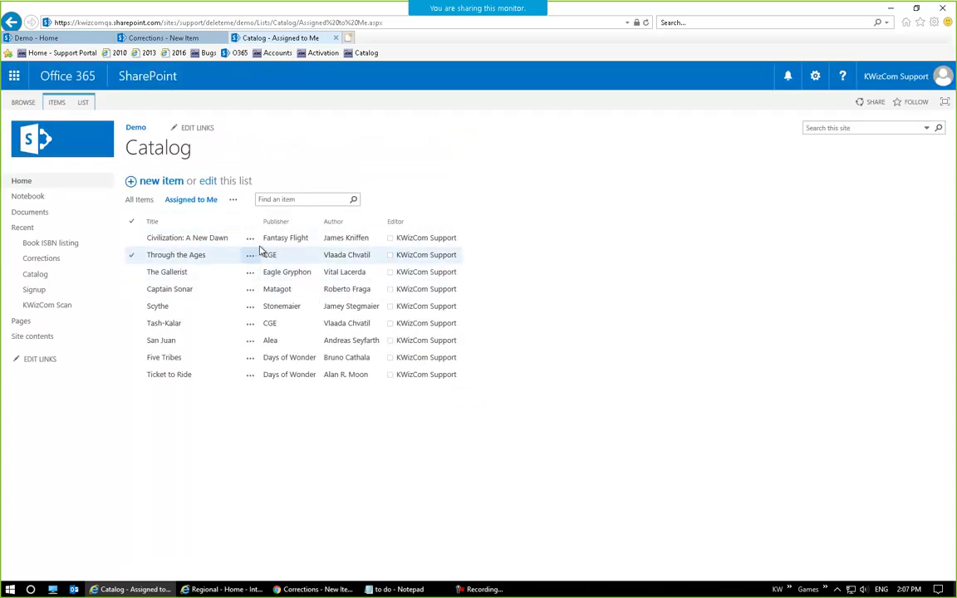
Step: In the second account's Chrome session, open the Catalog list in a new tab and show its Assigned to Me view
left_click(316, 589)
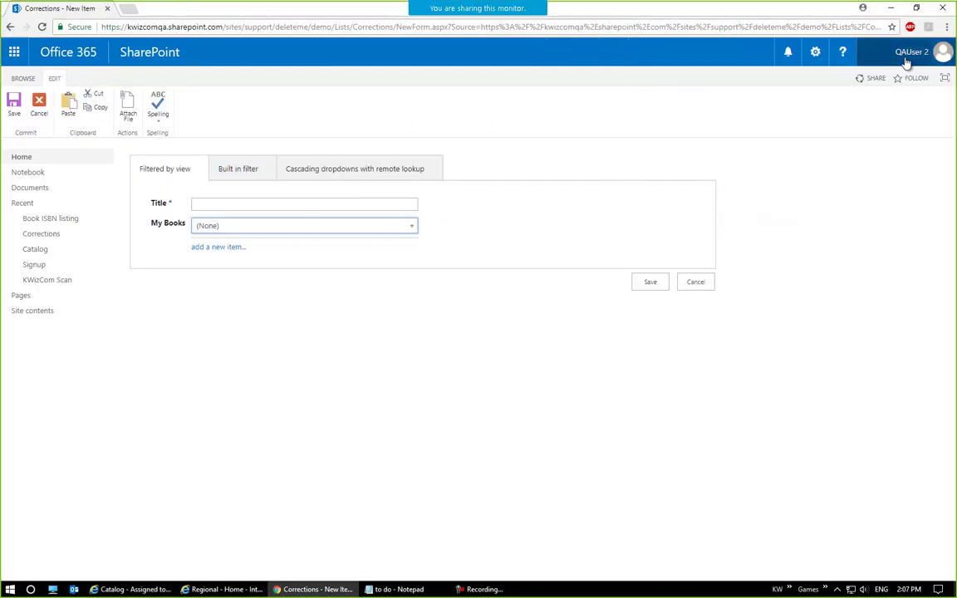
right_click(40, 249)
left_click(146, 257)
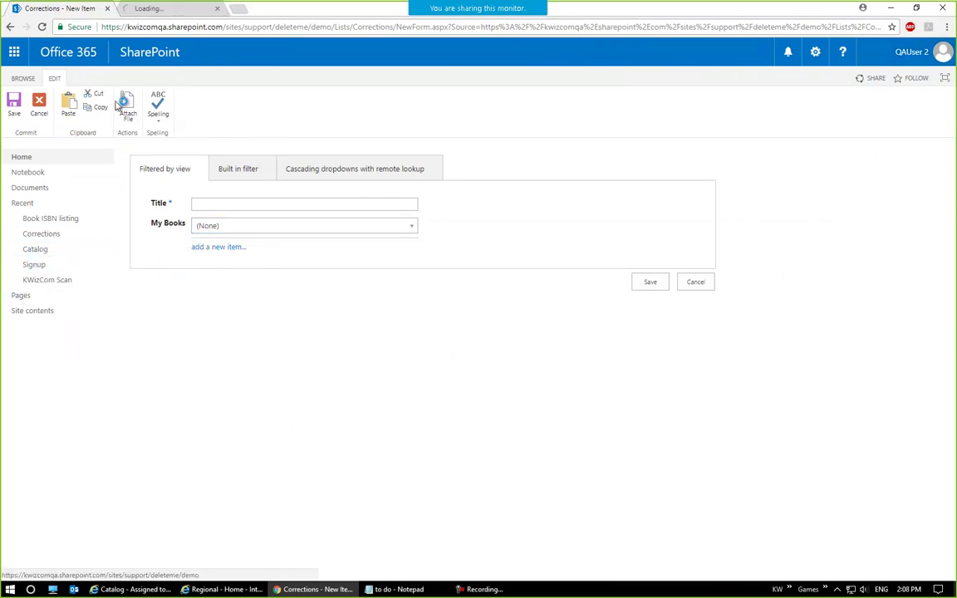
left_click(172, 10)
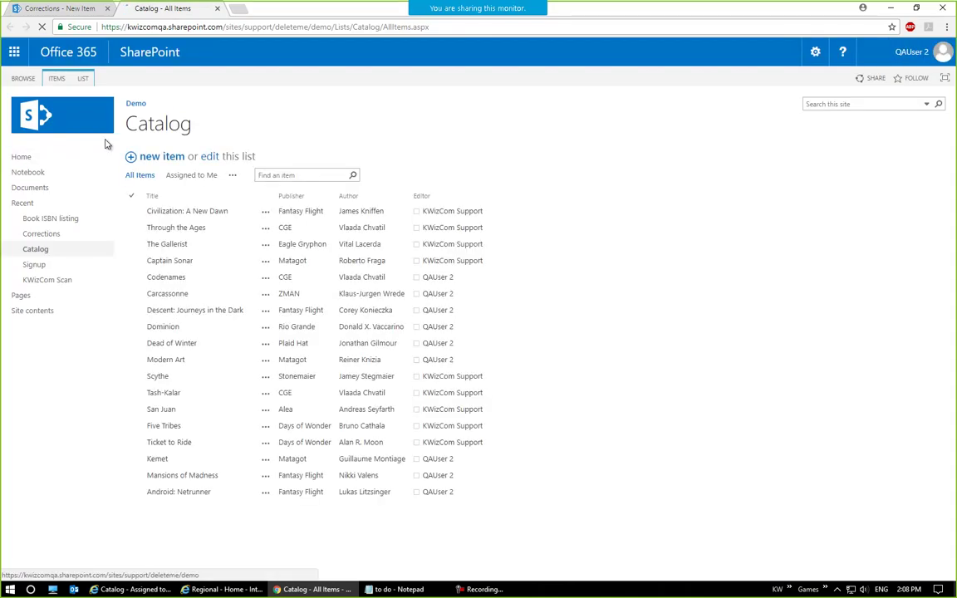
left_click(87, 81)
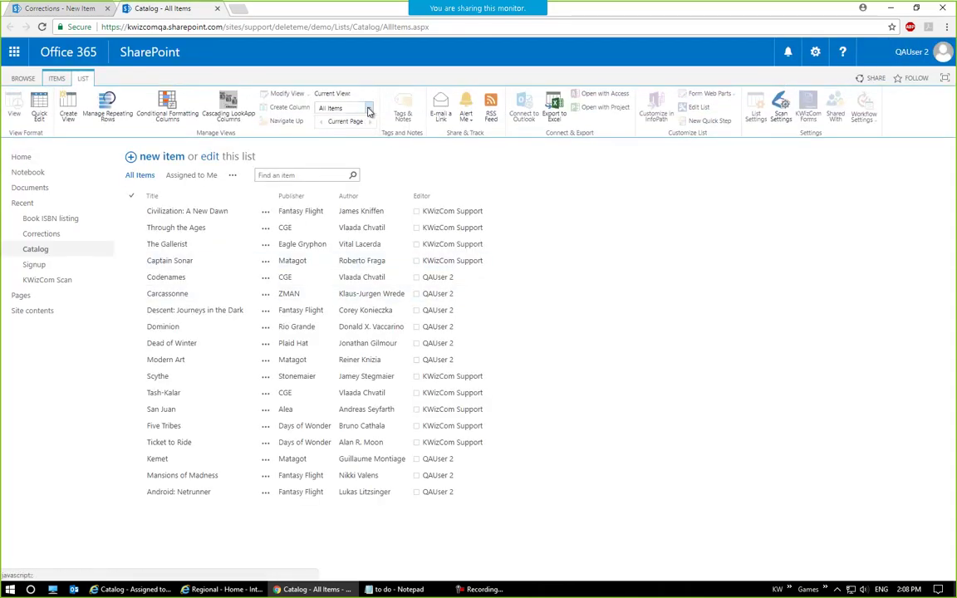
left_click(345, 108)
left_click(344, 152)
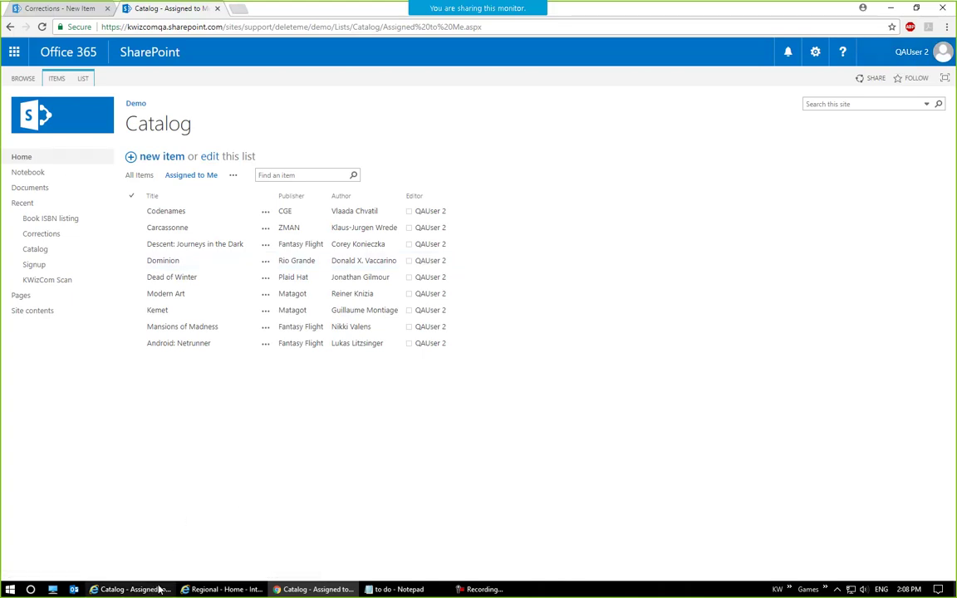
Step: Return to Internet Explorer and review the My Books choices in the Corrections new item form
left_click(120, 587)
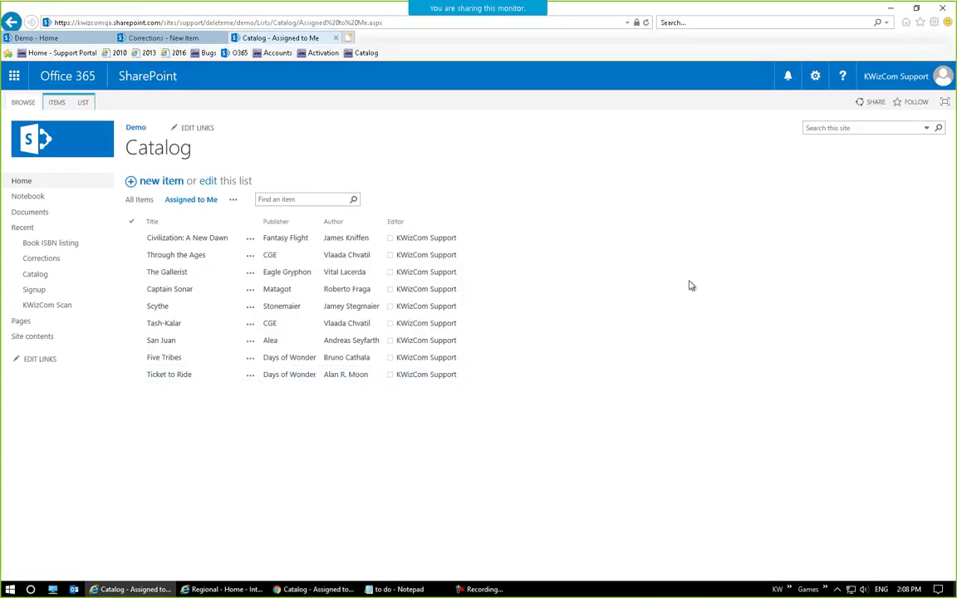
left_click(191, 40)
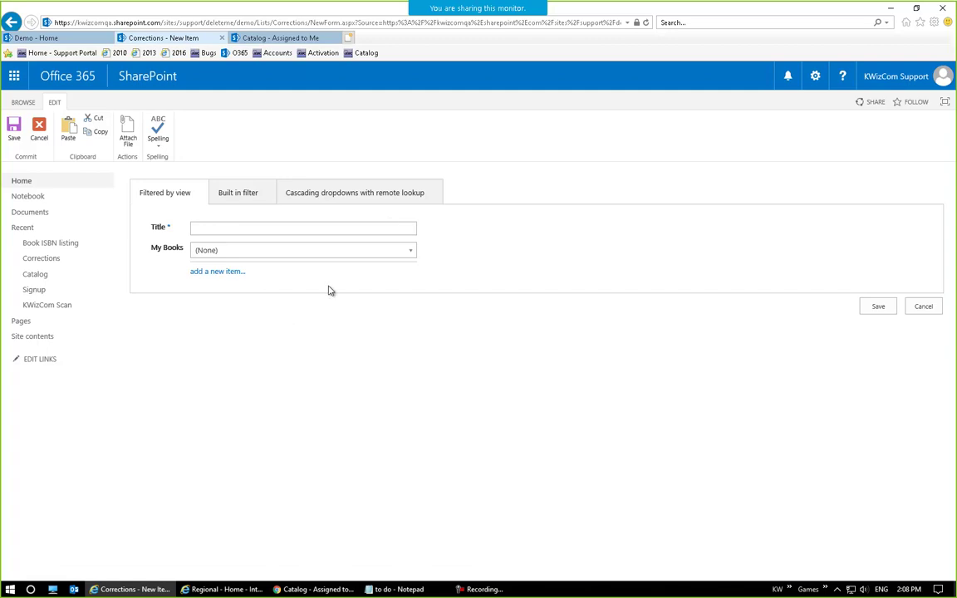
left_click(411, 257)
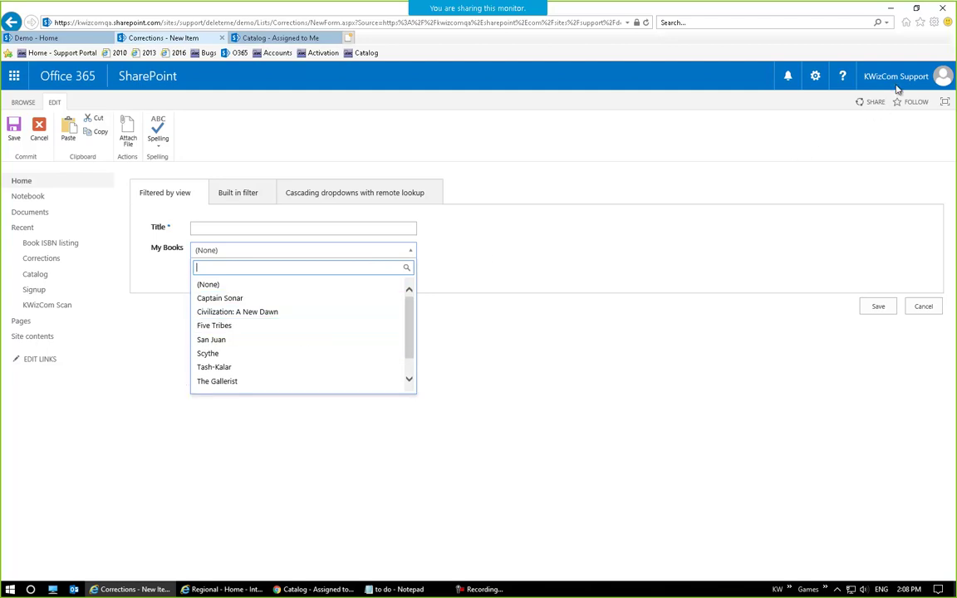
scroll(378, 309, "down", 1)
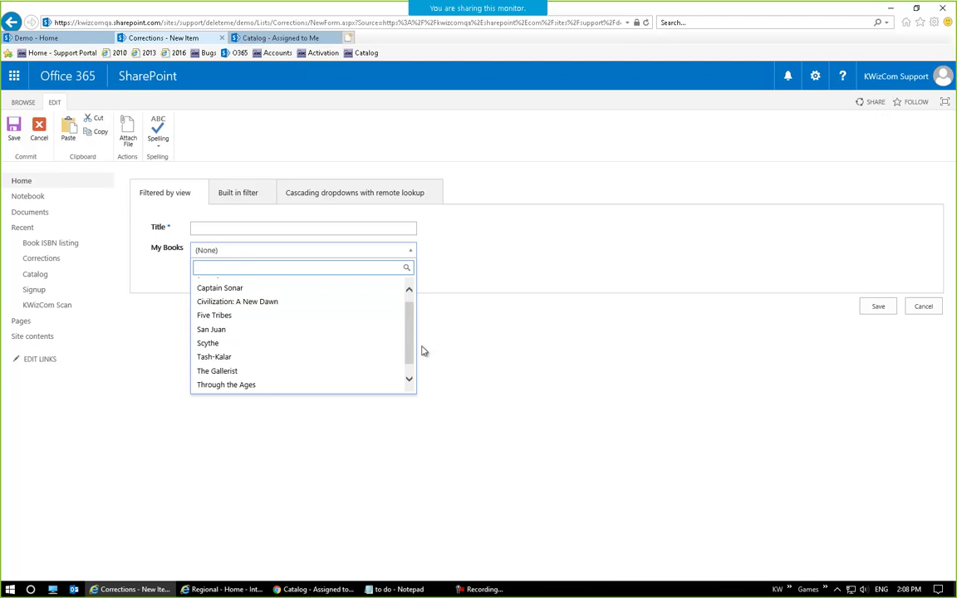
mouse_move(406, 348)
left_mouse_down()
mouse_move(406, 316)
mouse_move(405, 365)
left_mouse_up()
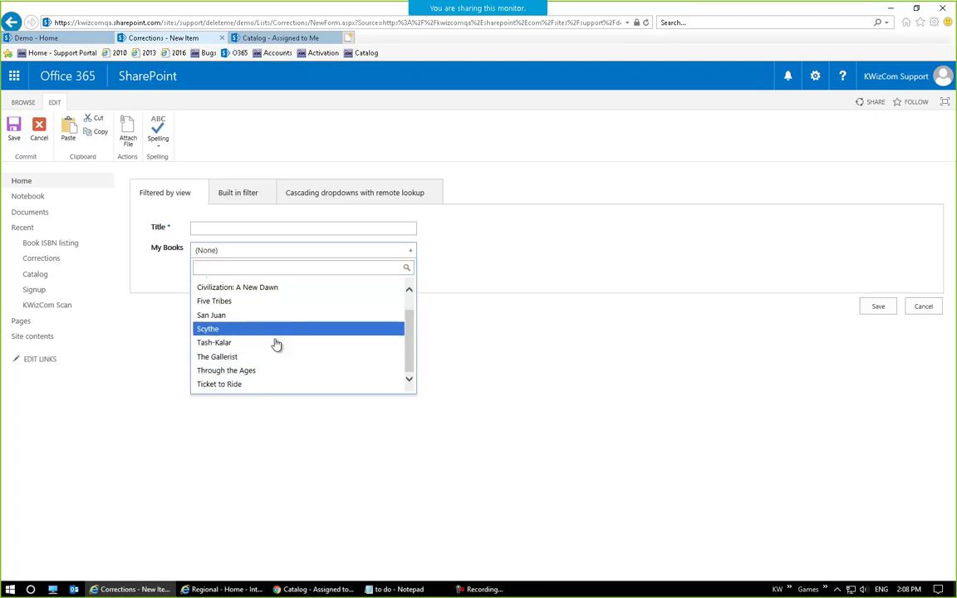
Step: Switch to Chrome and review the My Books choices offered to the second account in the Corrections form
left_click(307, 589)
left_click(82, 10)
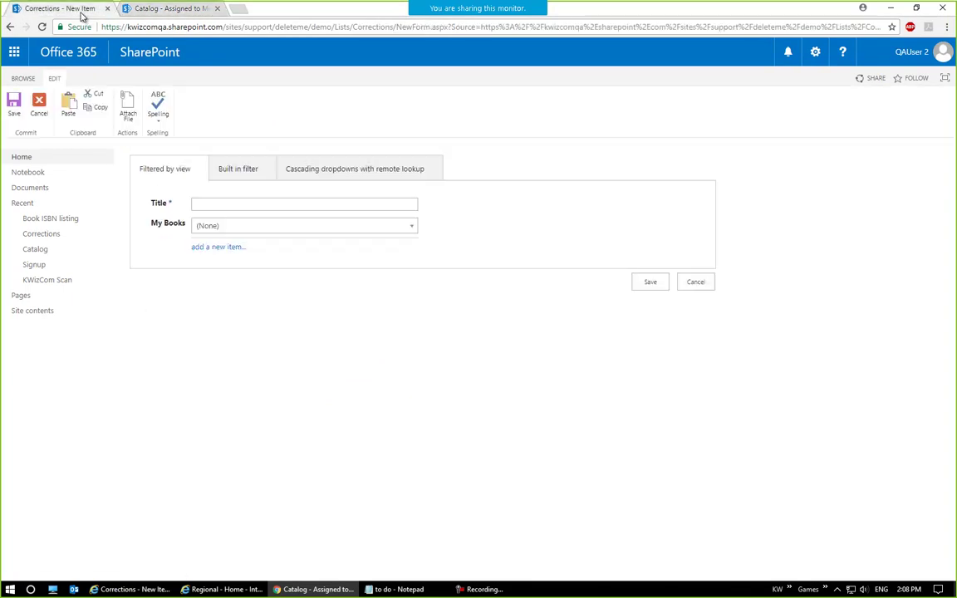
left_click(412, 225)
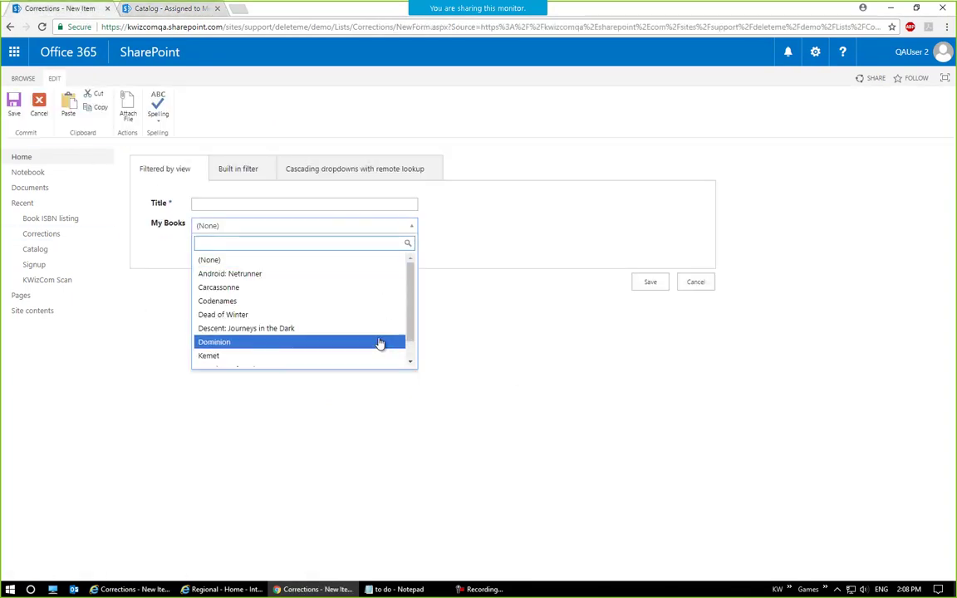
left_click_drag(412, 297, 412, 314)
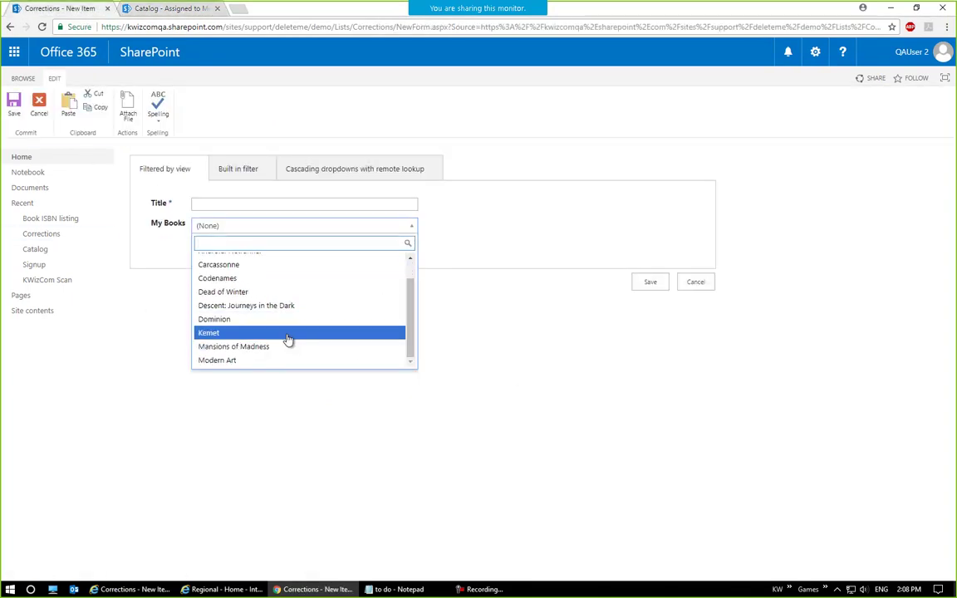
left_click_drag(410, 343, 416, 318)
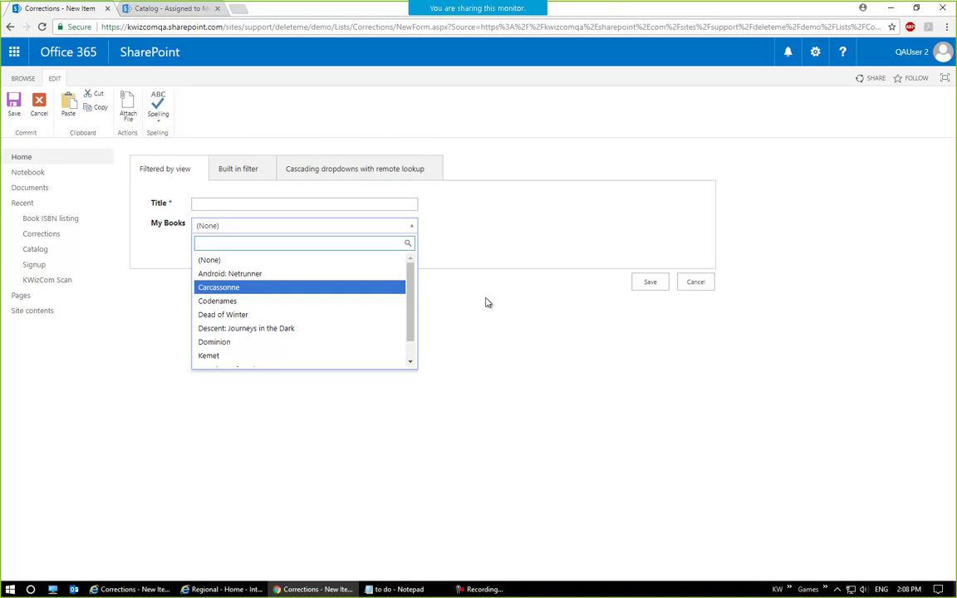
Step: Return to Internet Explorer and open the Book ISBN listing list in a new tab
left_click(129, 589)
left_click(528, 450)
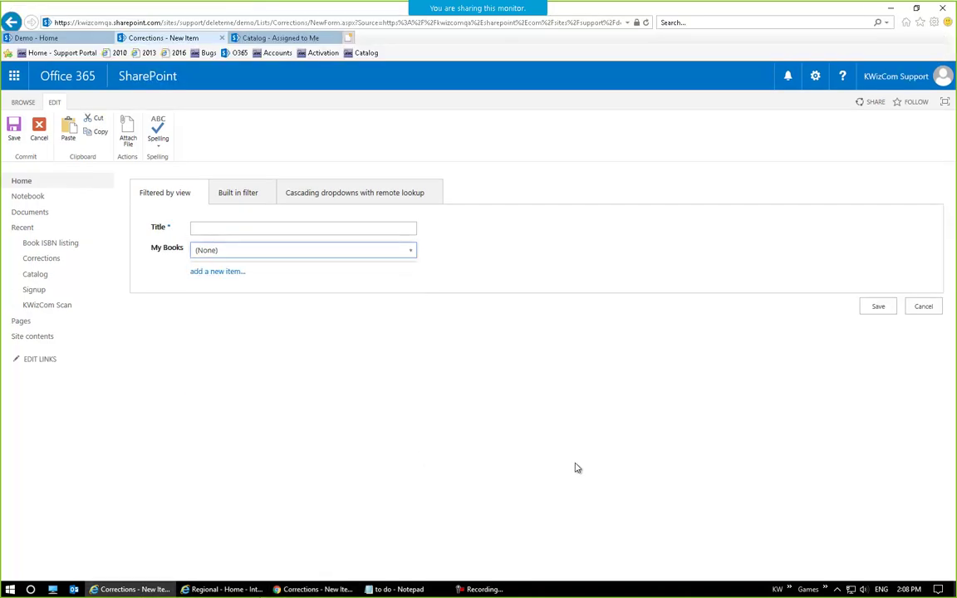
right_click(56, 244)
left_click(103, 265)
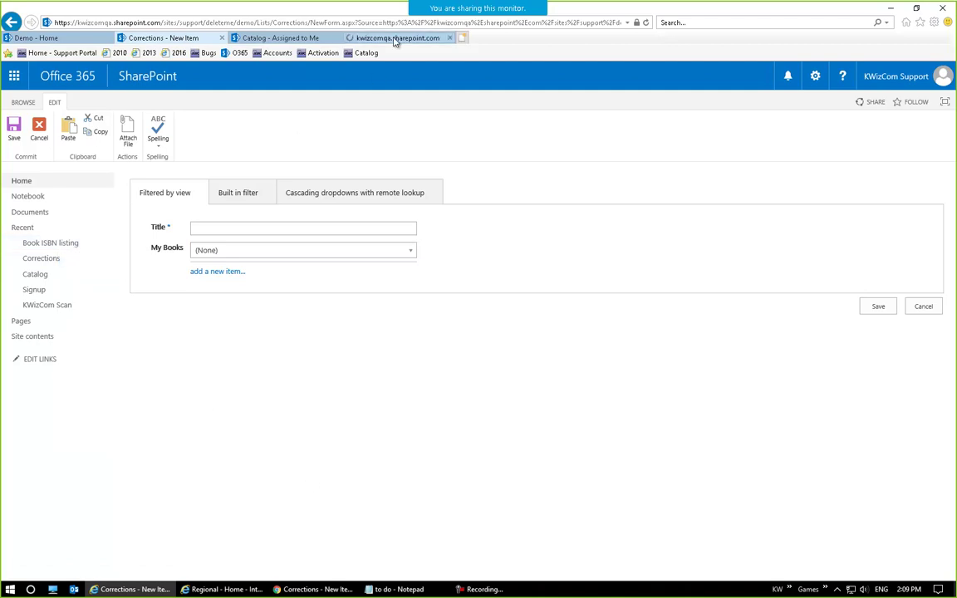
left_click(396, 39)
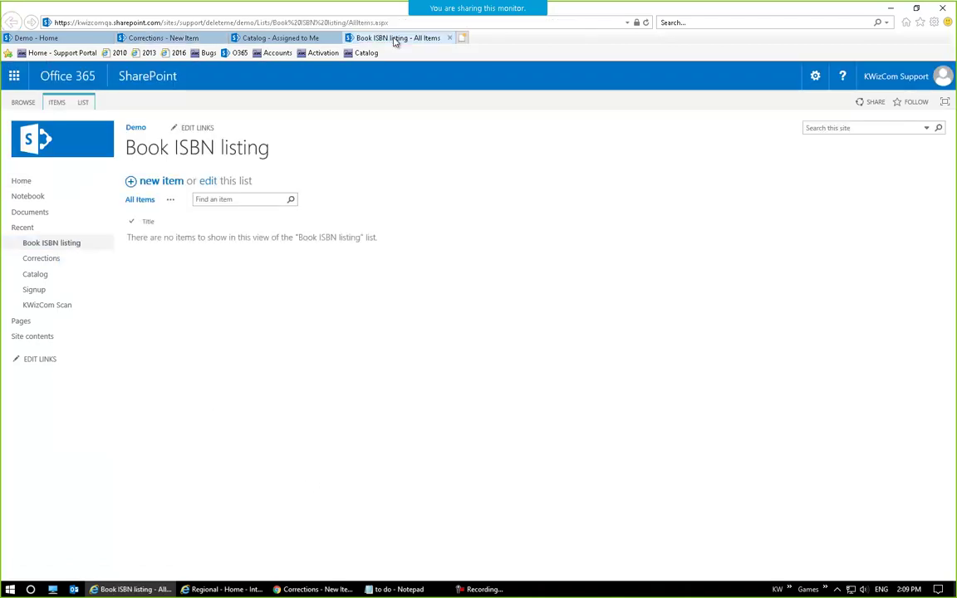
Step: Start a new KWizCom Cascading LookApp column for the Book ISBN listing list and name it "Books assigned to me"
left_click(141, 39)
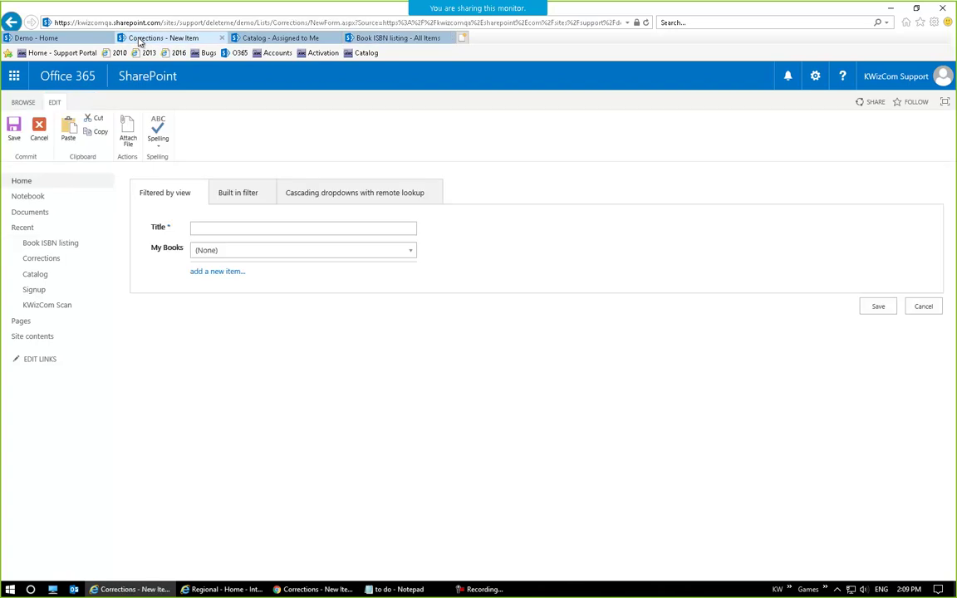
left_click(391, 39)
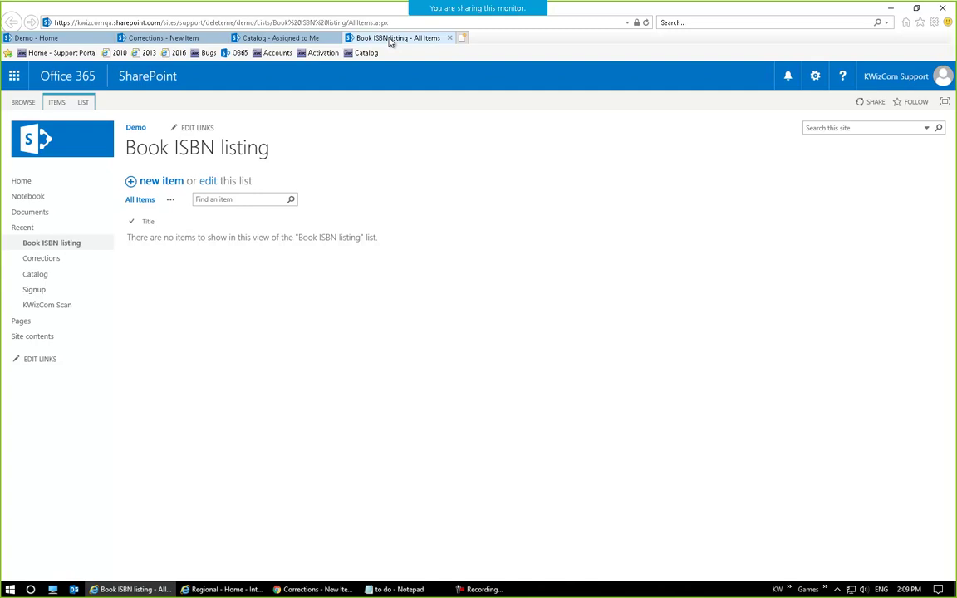
left_click(85, 109)
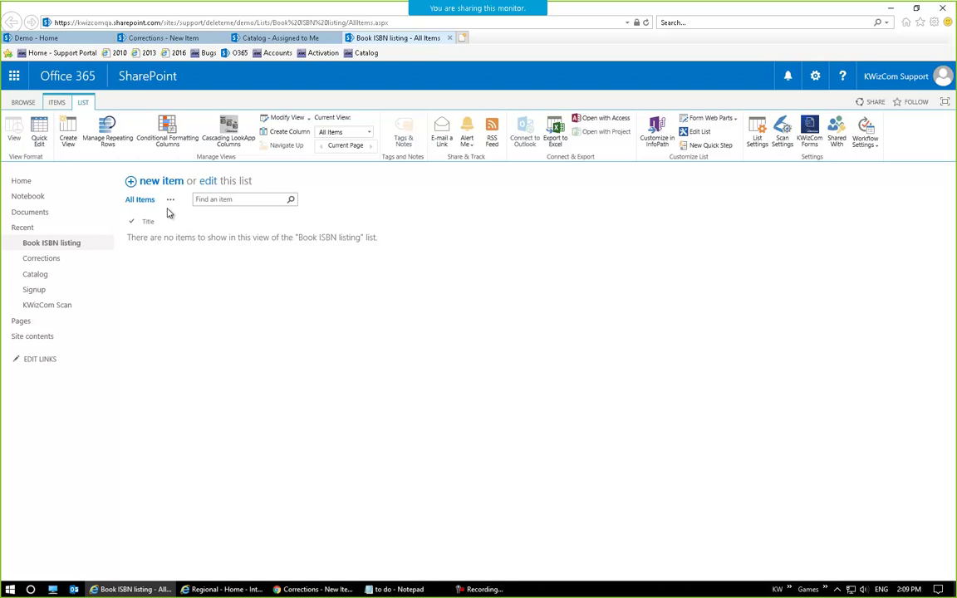
left_click(226, 130)
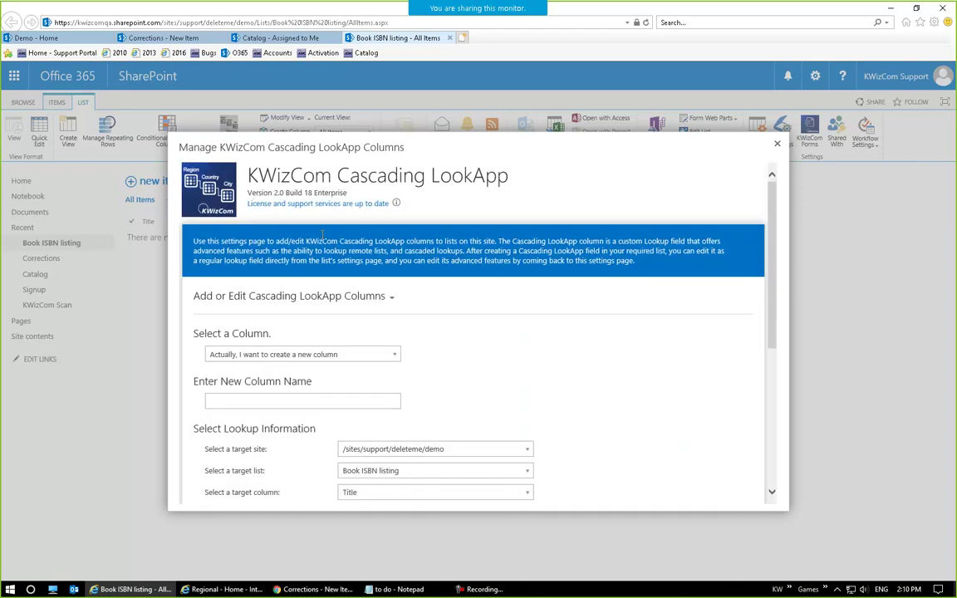
scroll(515, 348, "down", 3)
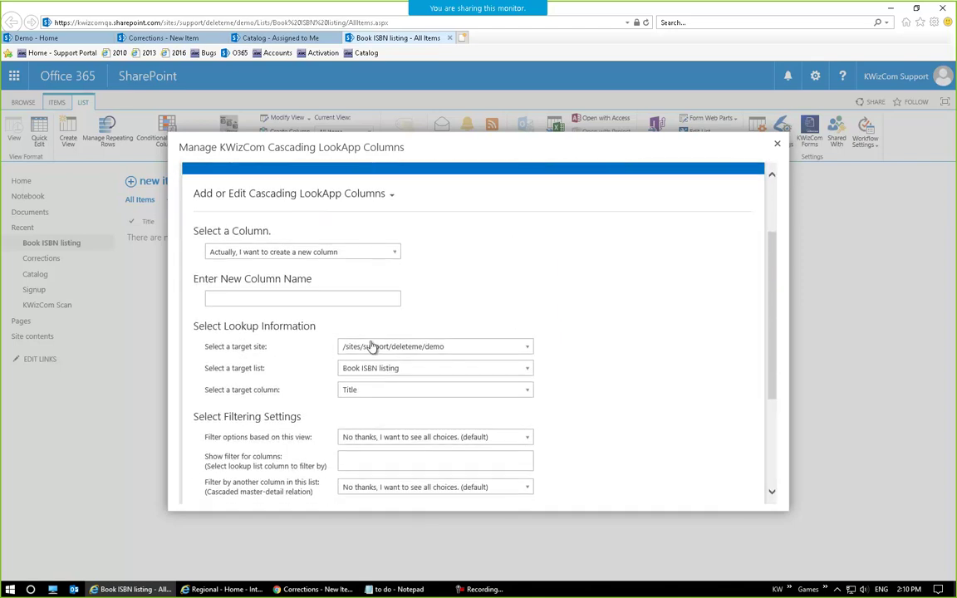
left_click(336, 298)
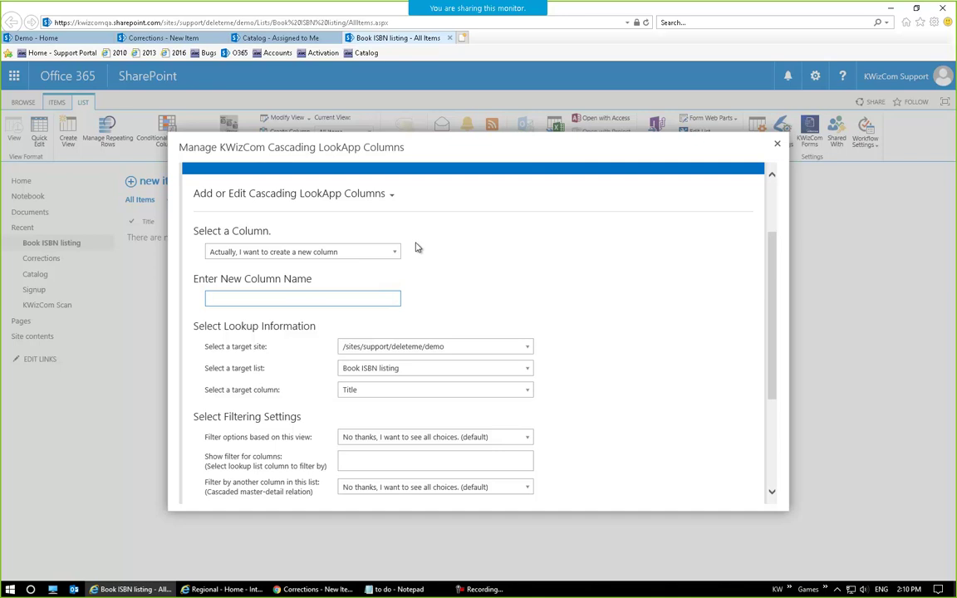
type("Books assigned to me")
left_click(476, 272)
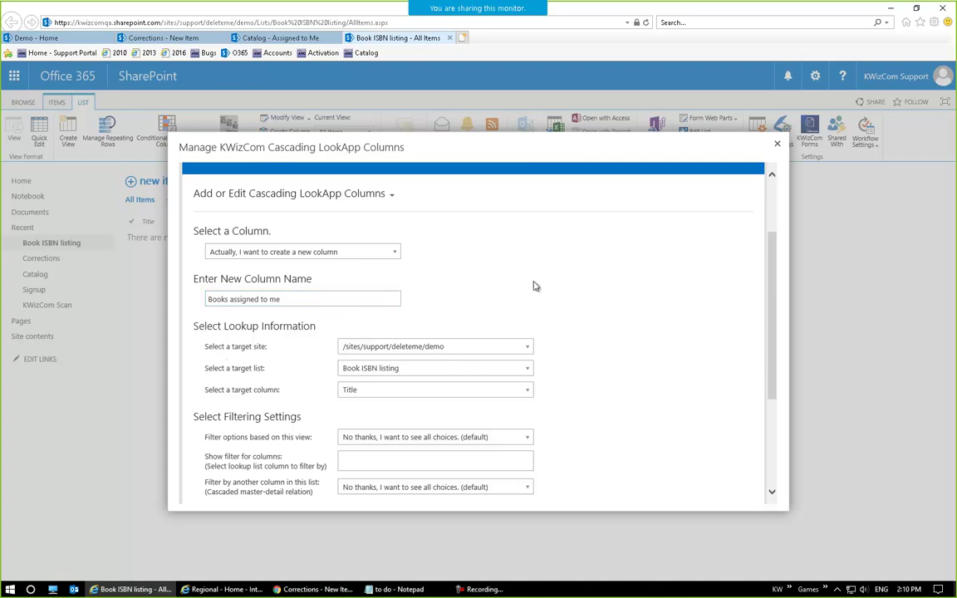
Step: Set the new column's lookup target list to Catalog
scroll(508, 303, "down", 1)
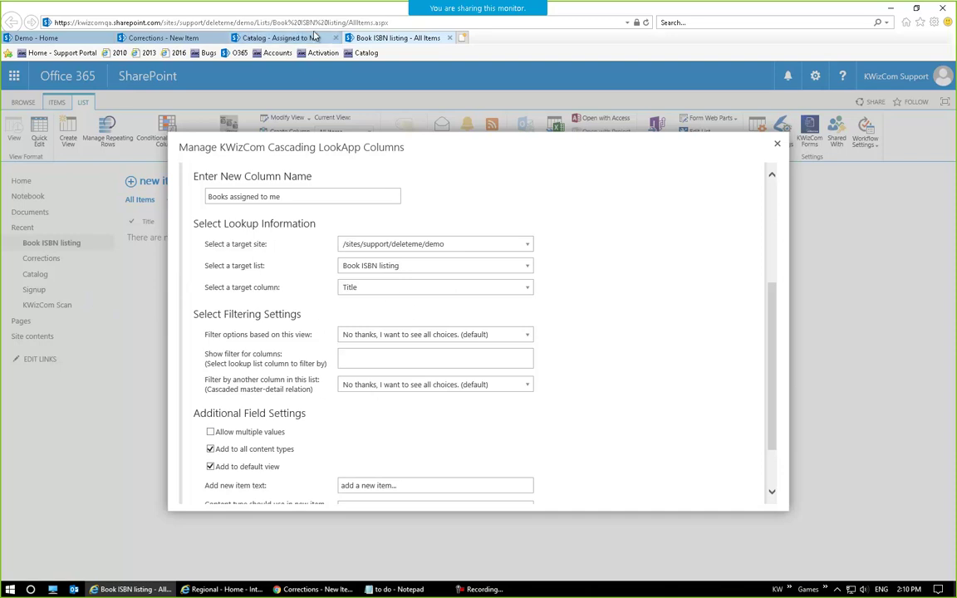
left_click(430, 266)
scroll(449, 349, "down", 1)
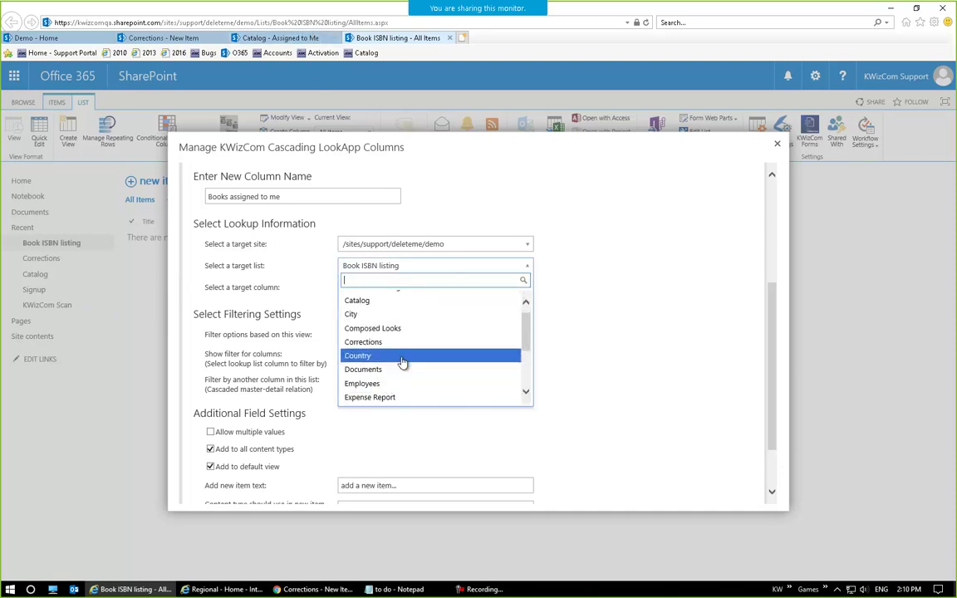
left_click(410, 303)
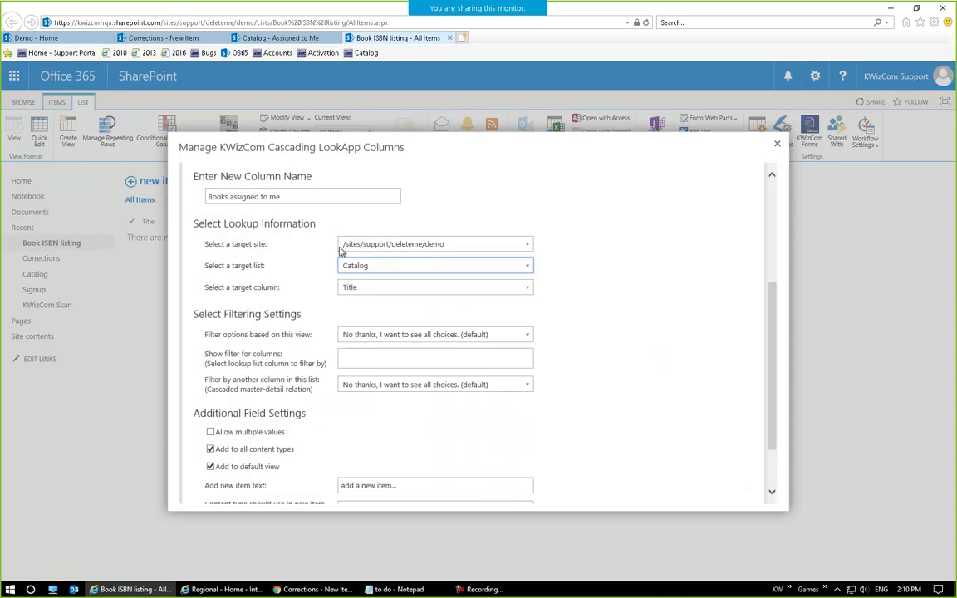
Step: After checking the Catalog view, filter the column's lookup options by the Assigned to Me view and save the new column
left_click(274, 37)
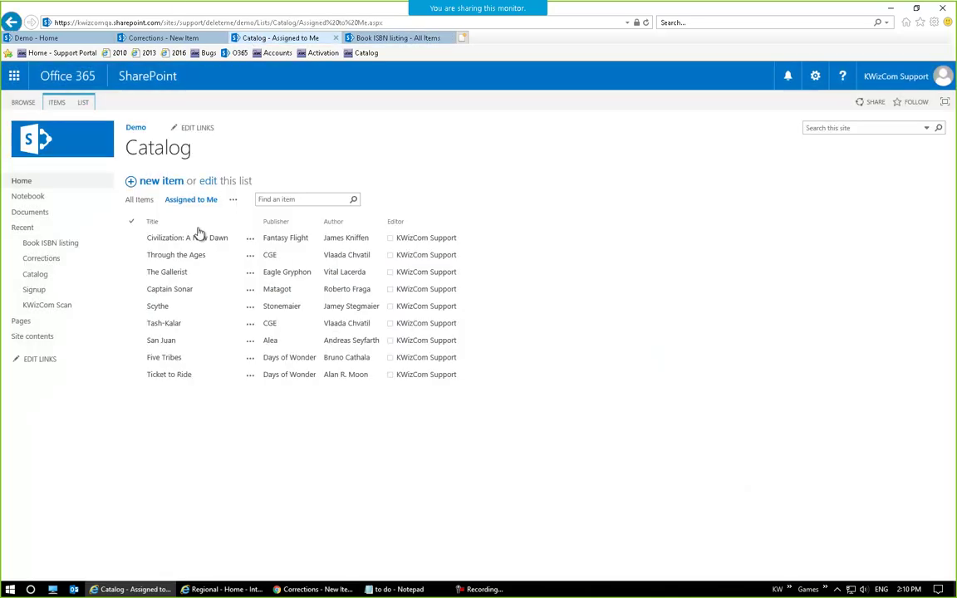
left_click(162, 37)
left_click(369, 37)
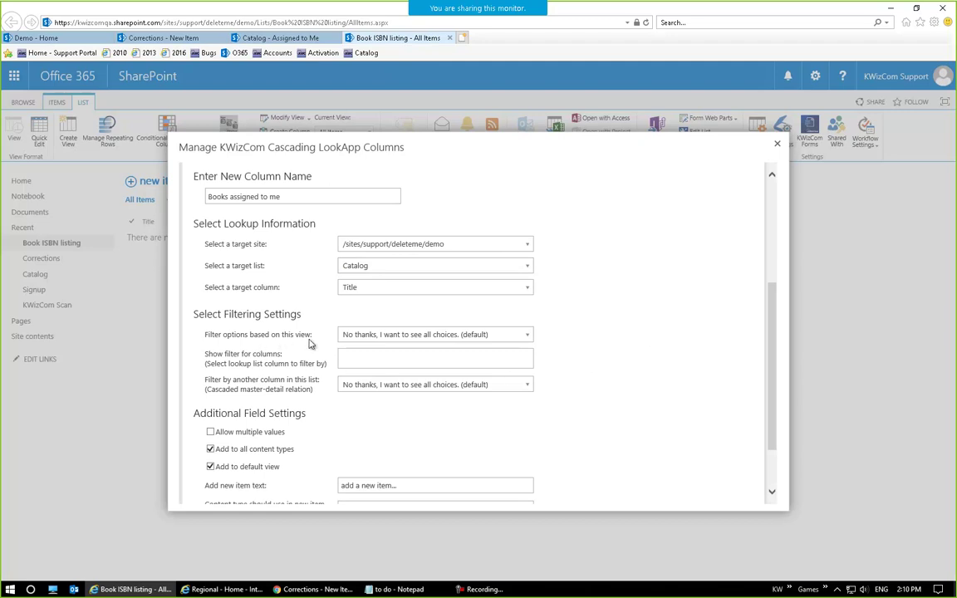
left_click(421, 336)
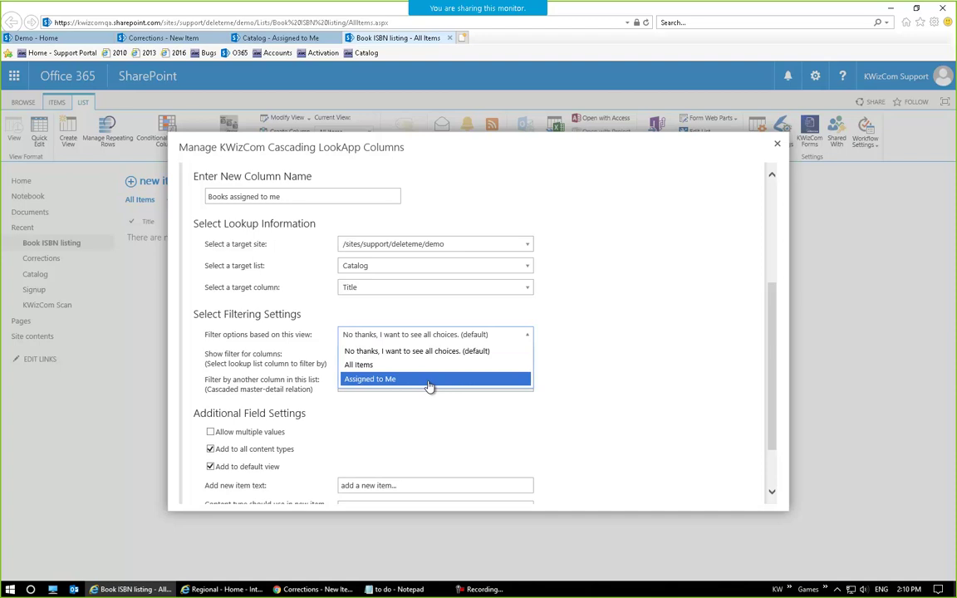
left_click(429, 384)
scroll(611, 332, "down", 2)
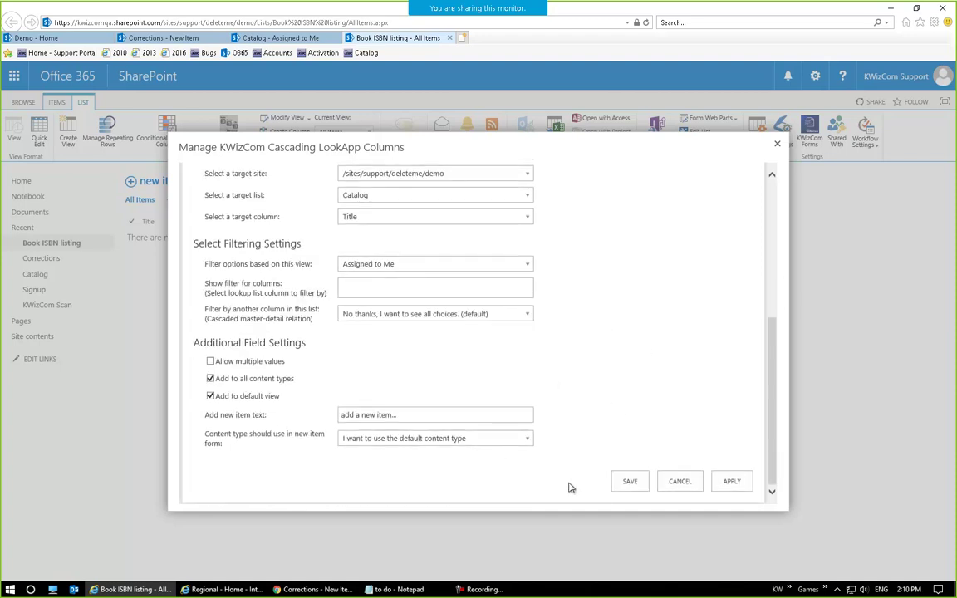
left_click(632, 485)
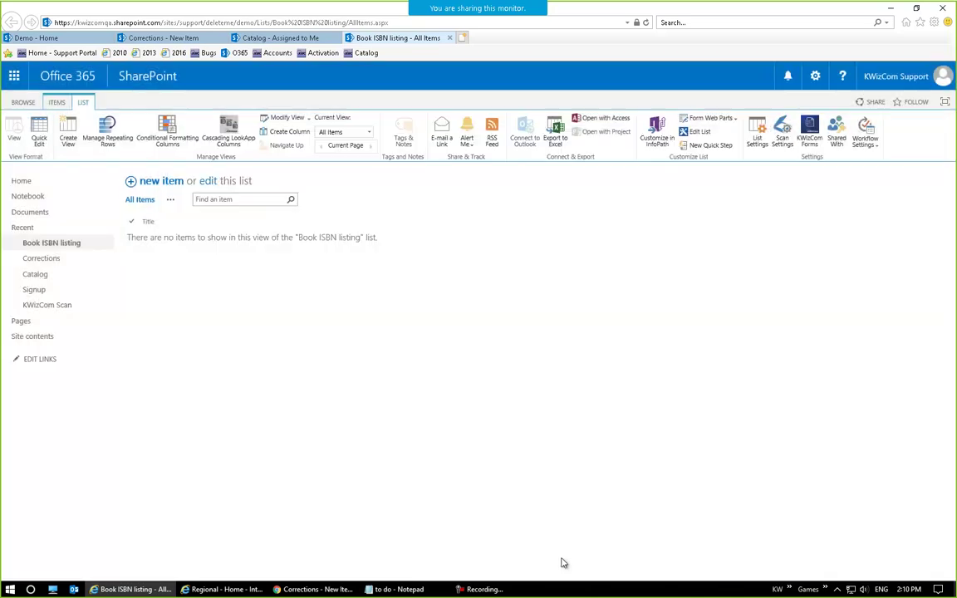
Step: Start a new item in the Book ISBN listing list and review its Books assigned to me choices
left_click(152, 180)
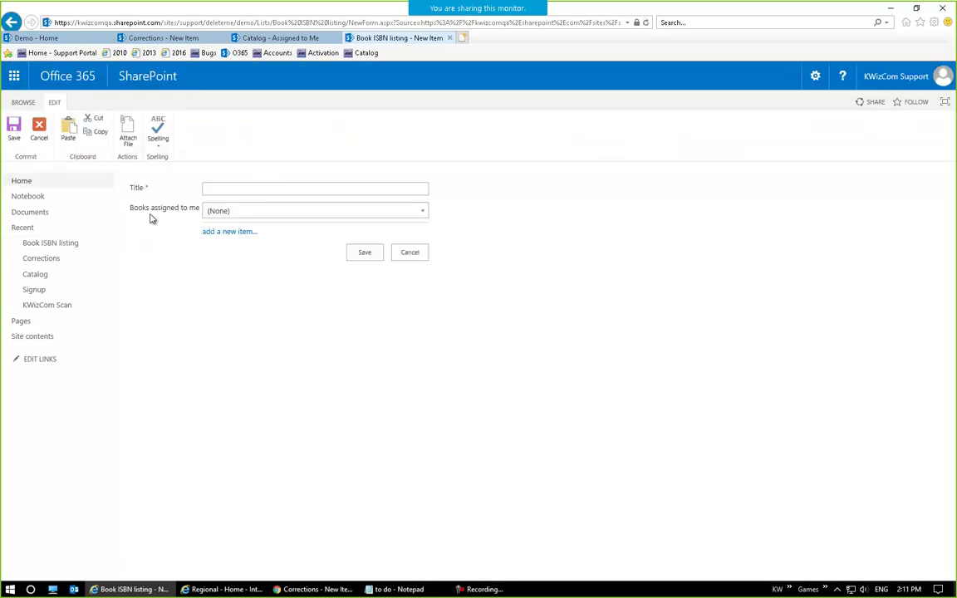
left_click(422, 212)
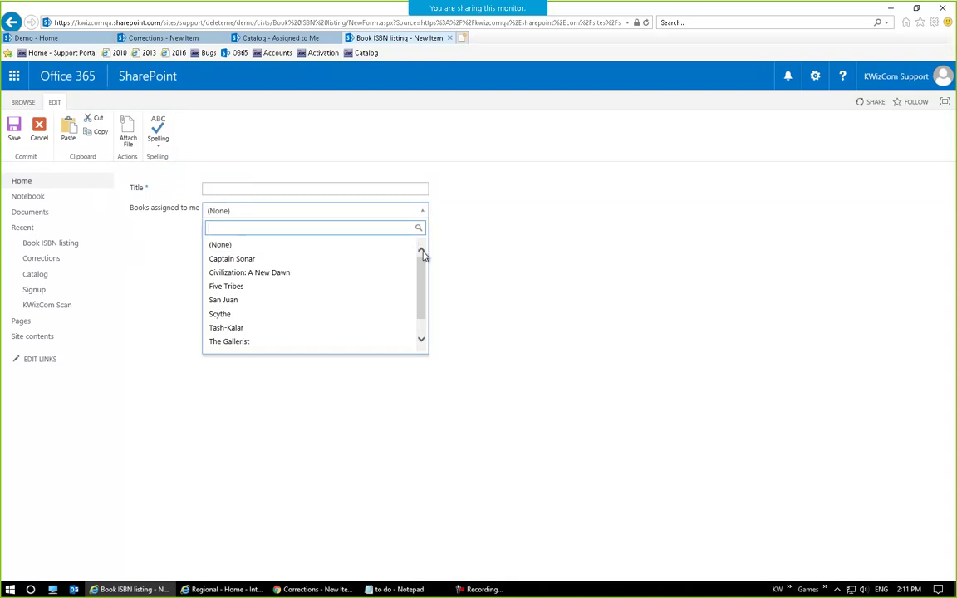
scroll(378, 303, "down", 1)
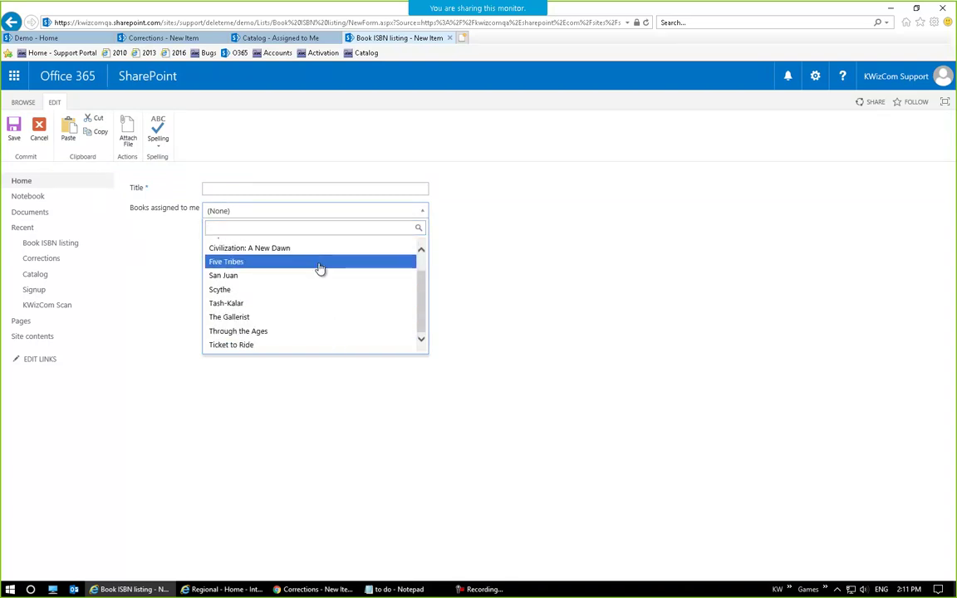
scroll(420, 280, "up", 1)
left_click(560, 247)
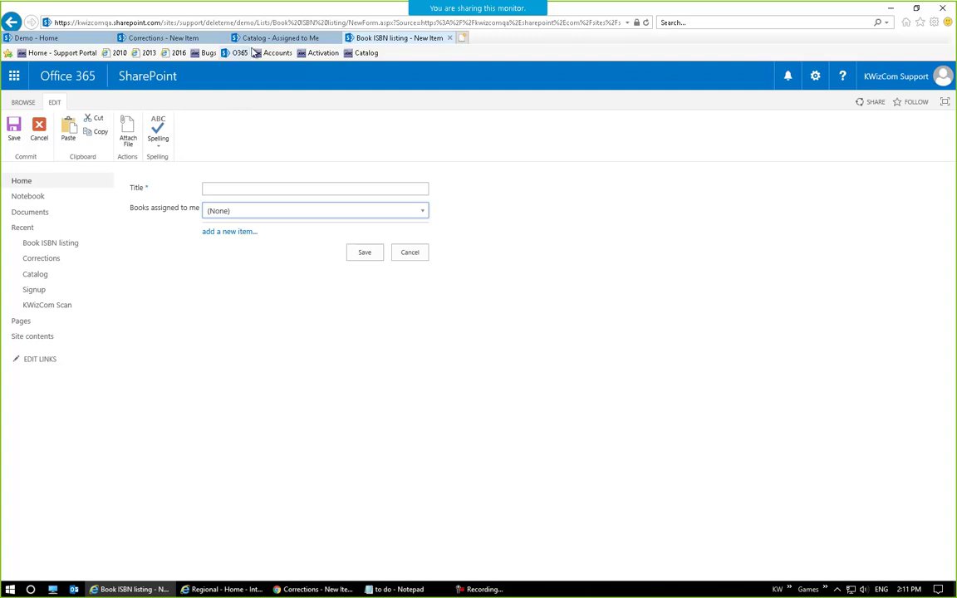
Step: Compare against the Catalog list's Assigned to Me view and return to the Book ISBN listing new item form
left_click(279, 37)
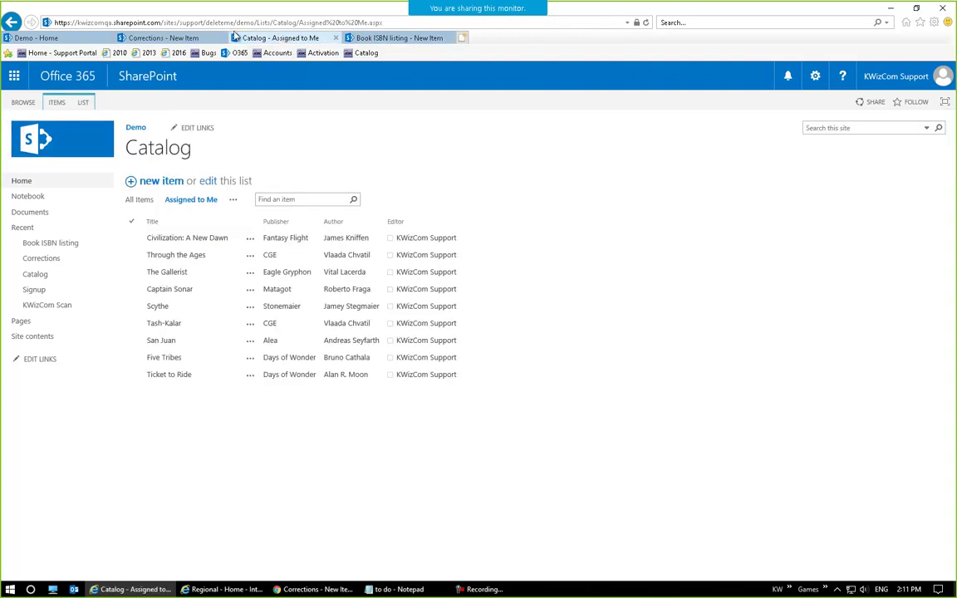
left_click(178, 38)
left_click(428, 37)
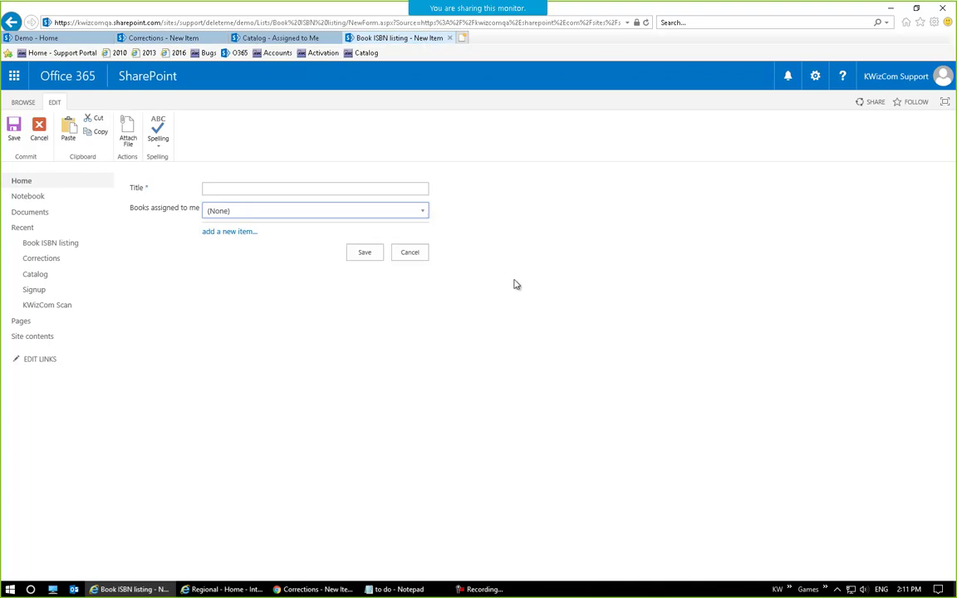
Step: Start a new Catalog item from the lookup field with title "Tale of Two Cities", publisher "Self Published" and author "Charles Dickens"
left_click(229, 232)
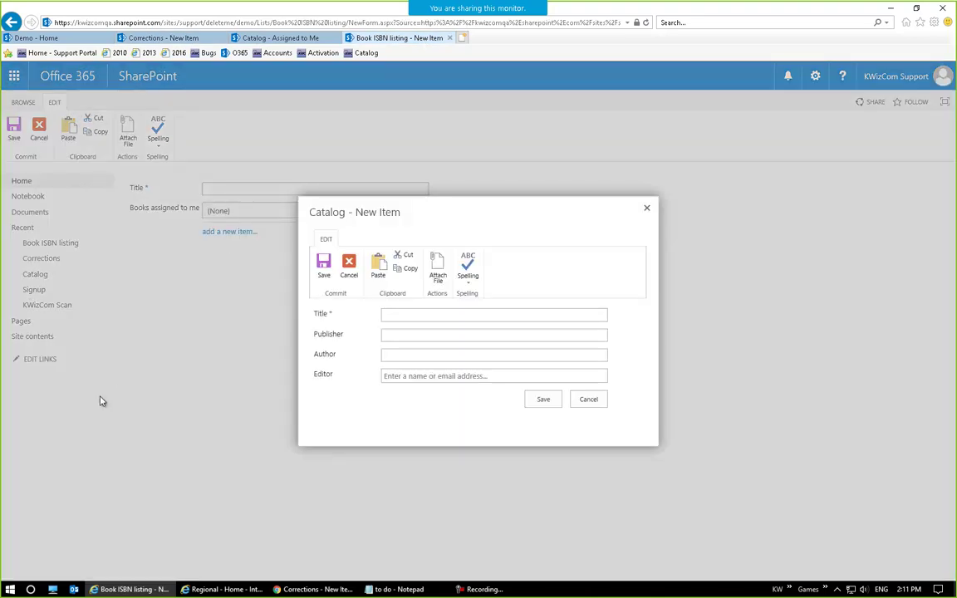
left_click(490, 313)
type("Tale of Two Cities")
left_click(412, 336)
type("Sl")
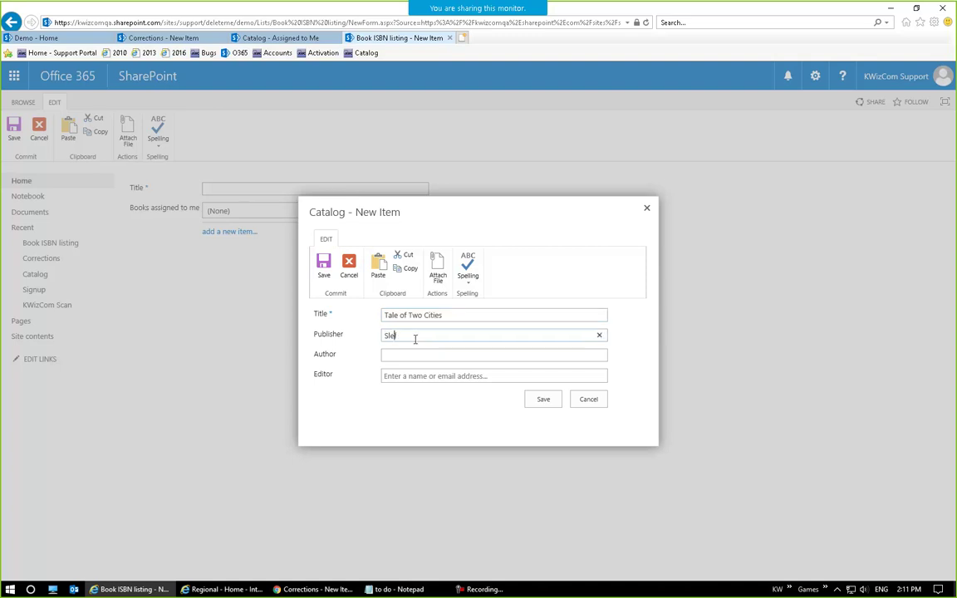
type("elf Published")
key("Tab")
type("Char")
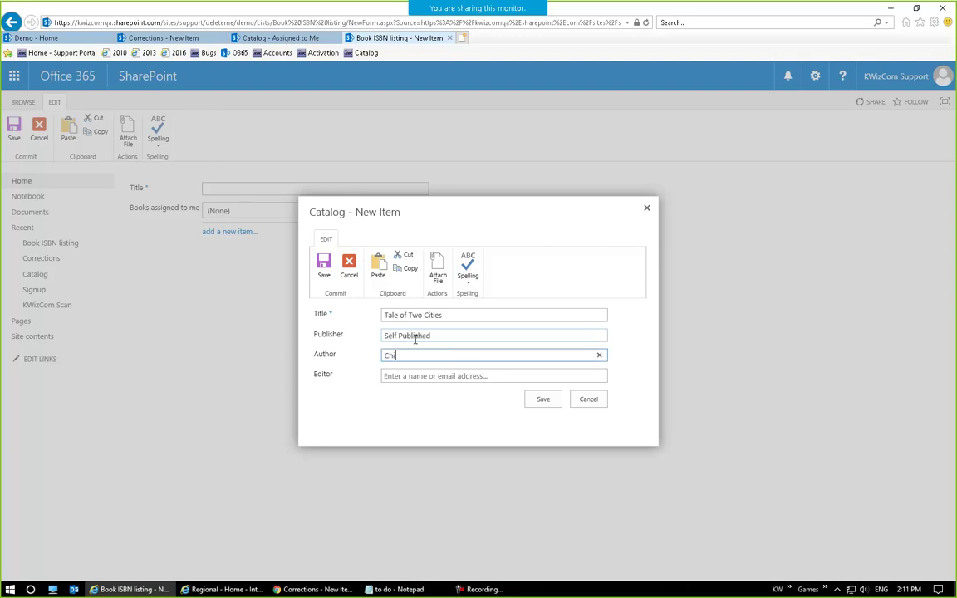
type("les Dickens")
left_click(447, 376)
type("adminis")
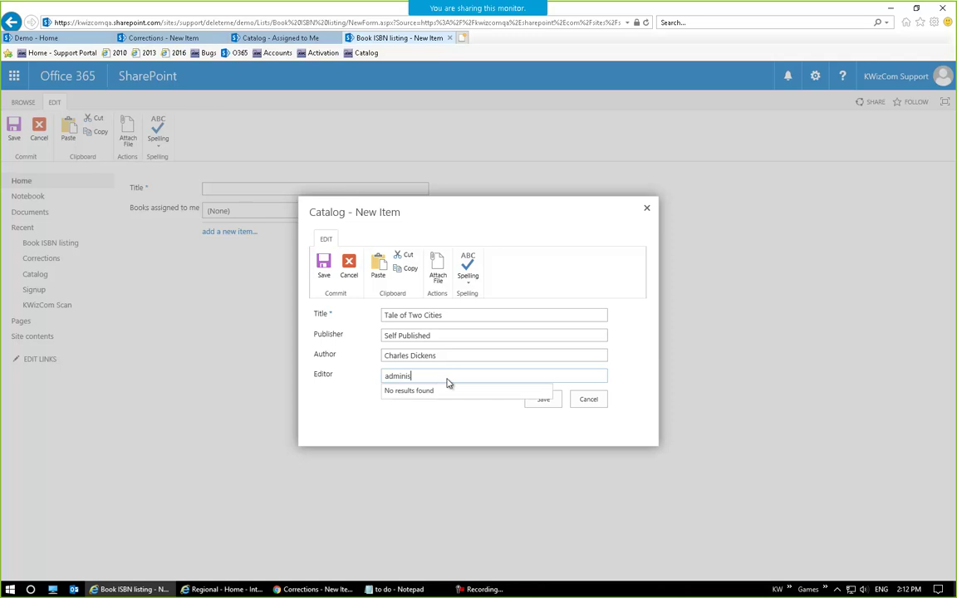
type("or")
left_click(315, 379)
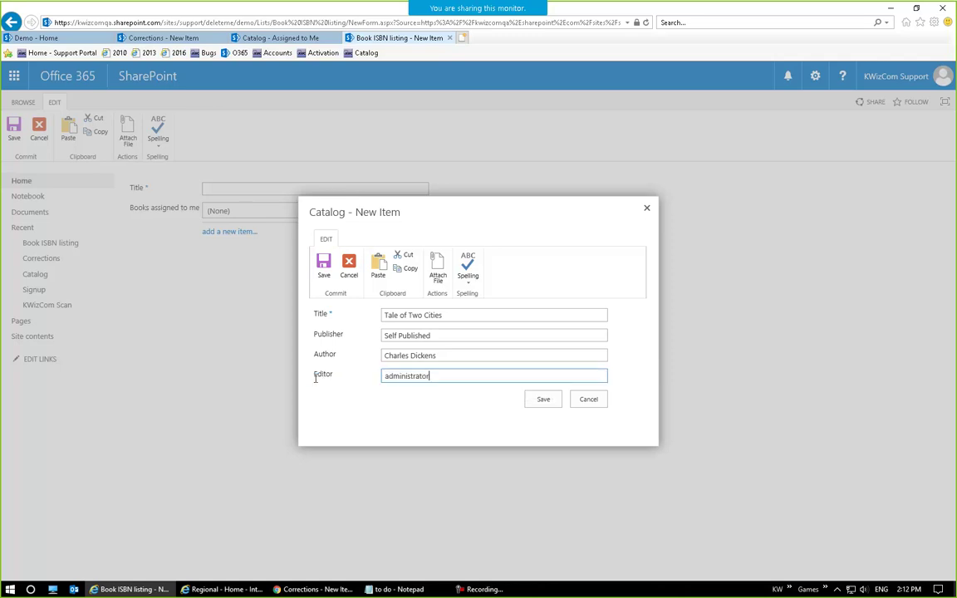
key("BackSpace")
key("BackSpace")
key("BackSpace")
key("BackSpace")
key("BackSpace")
key("BackSpace")
key("BackSpace")
key("BackSpace")
key("BackSpace")
key("BackSpace")
key("BackSpace")
Step: Assign KWizCom Support as the editor and save the new Catalog item
type("kwizc")
left_click(432, 392)
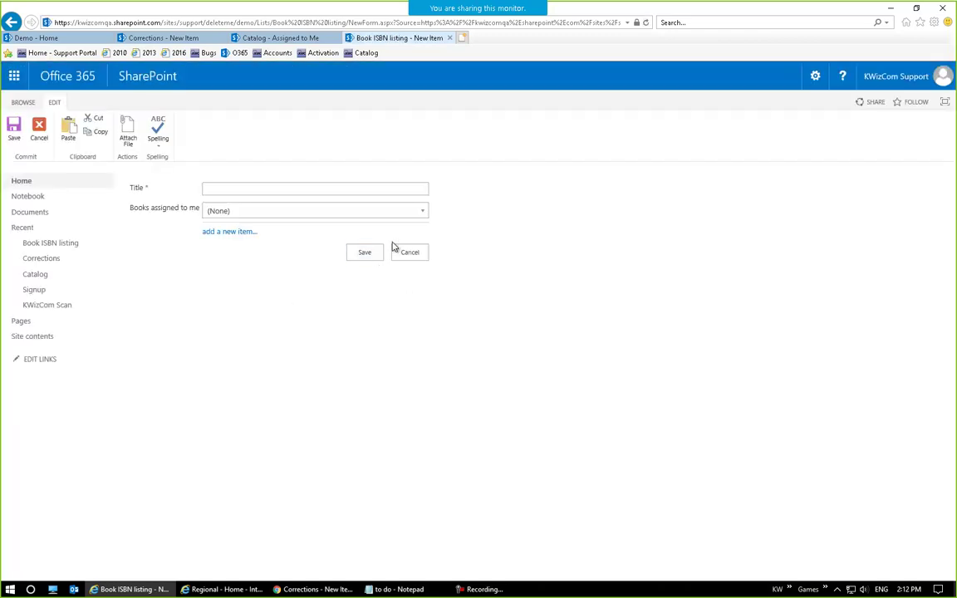
Step: Choose "Tale of Two Cities" as the Books assigned to me value in the Book ISBN listing form
left_click(422, 212)
mouse_move(420, 273)
left_mouse_down()
mouse_move(419, 311)
mouse_move(421, 272)
left_mouse_up()
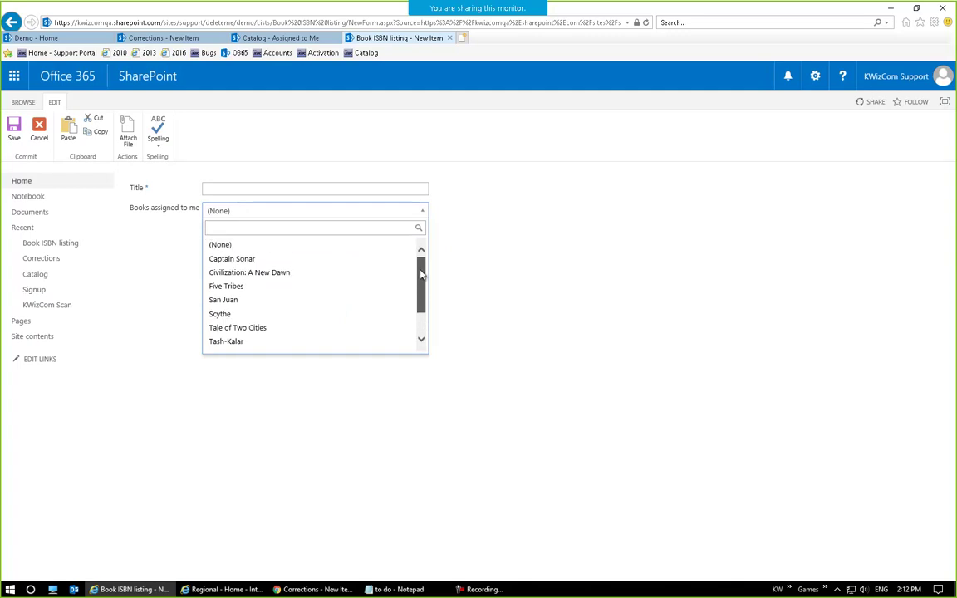
left_click(285, 325)
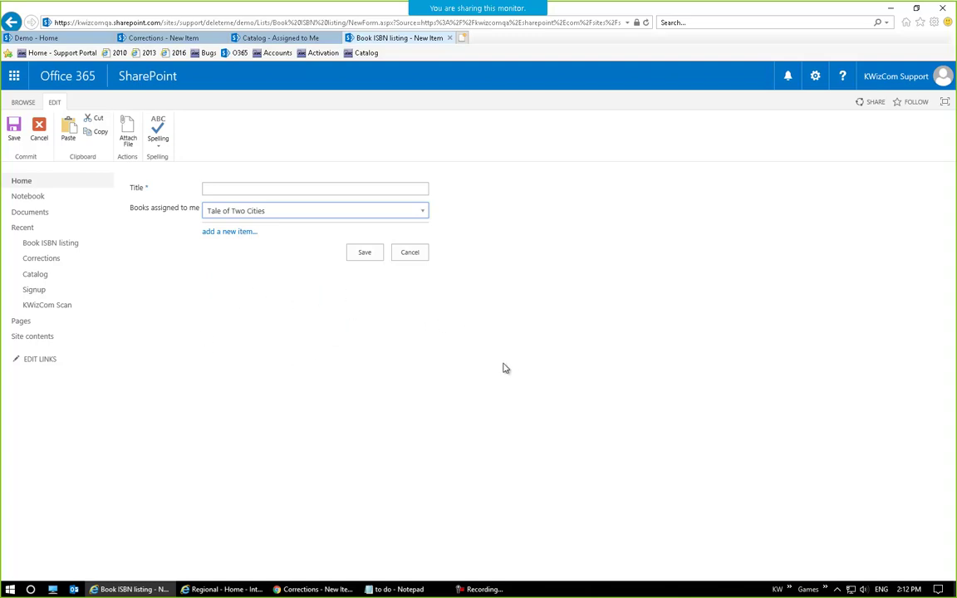
Step: In the Corrections form's Built in filter section, filter Books by Publisher and Author to the publisher Fantasy Flight
left_click(169, 38)
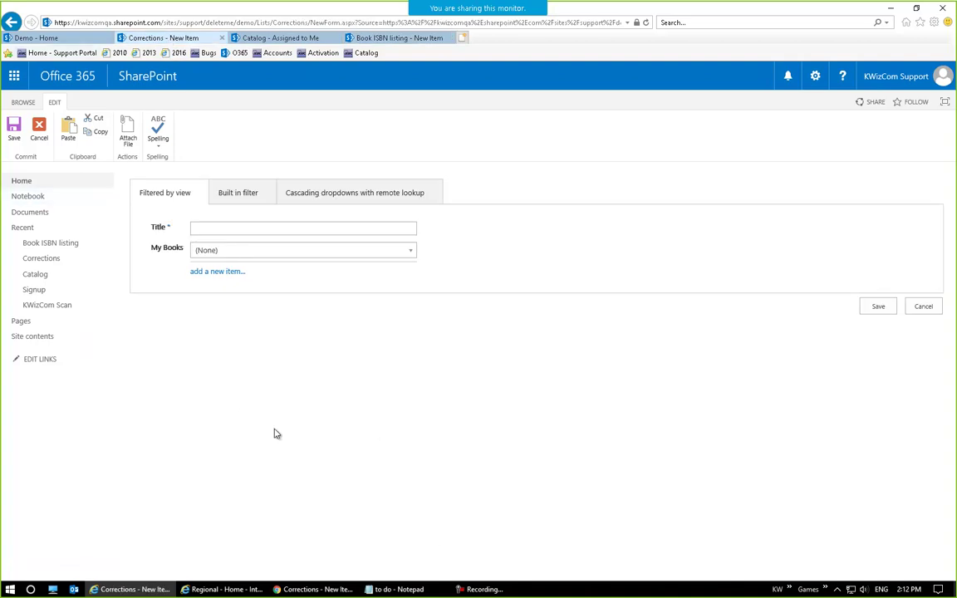
left_click(245, 204)
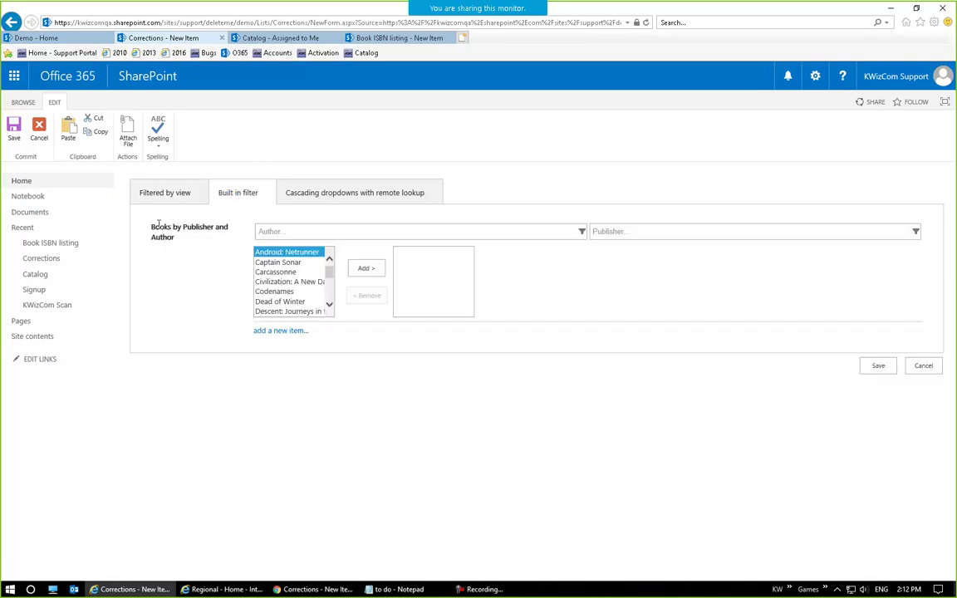
left_click_drag(150, 226, 212, 237)
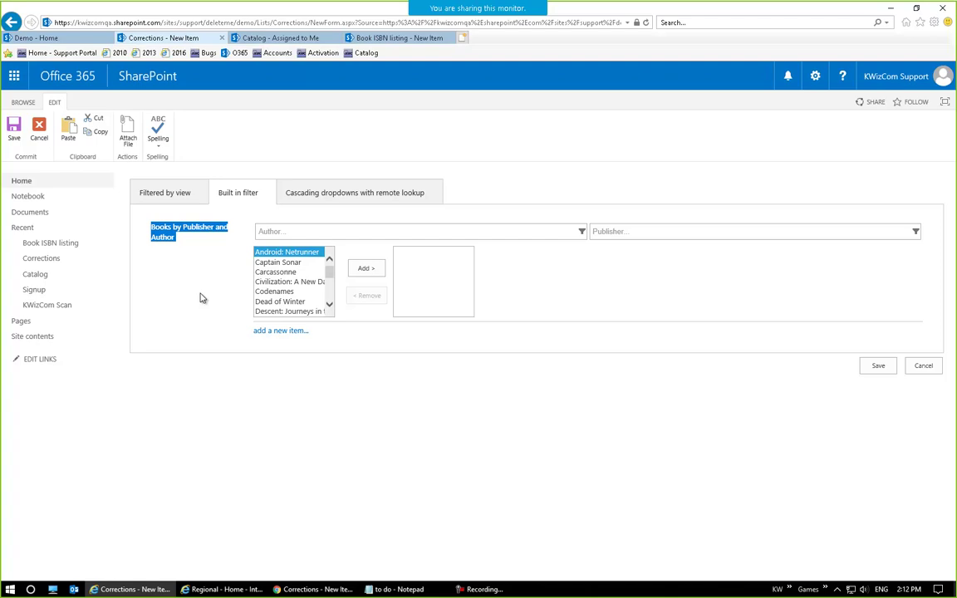
left_click(650, 231)
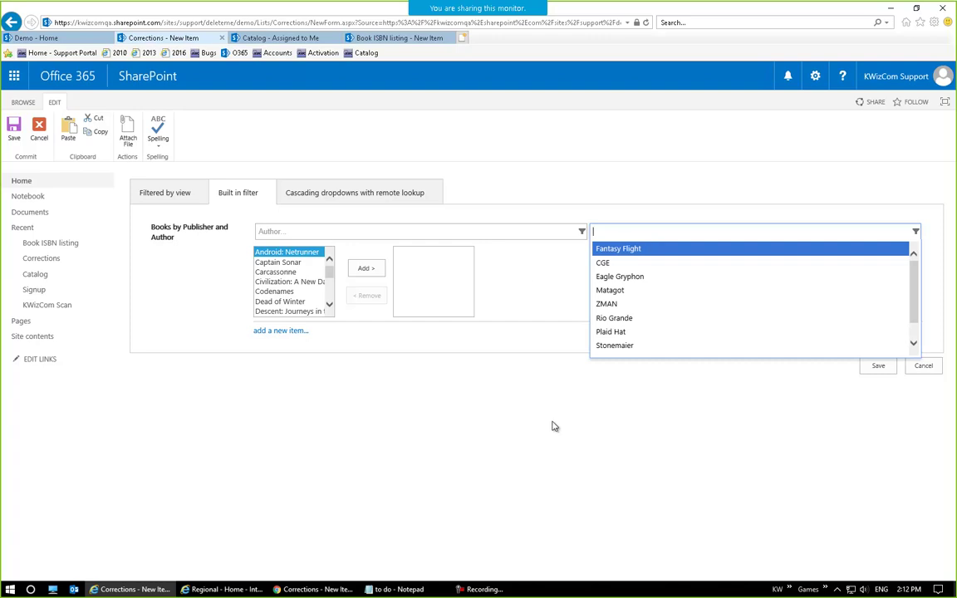
scroll(647, 268, "down", 1)
scroll(655, 316, "up", 1)
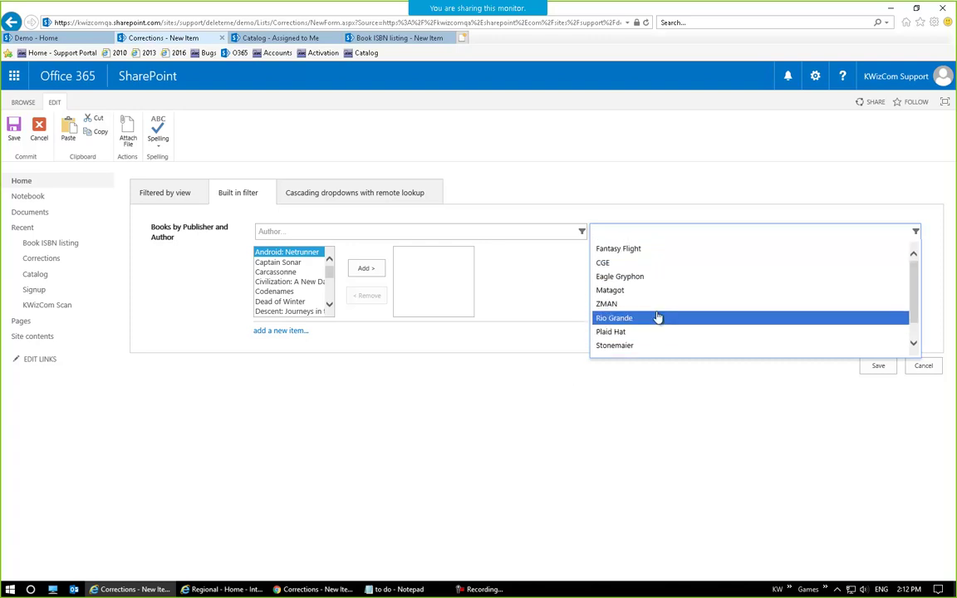
left_click(614, 254)
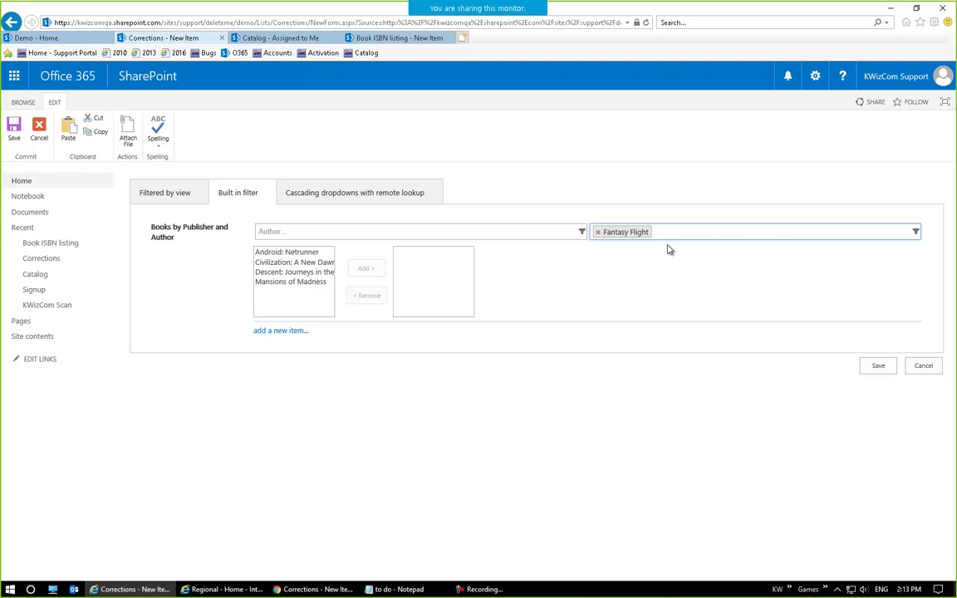
Step: Try narrowing the Fantasy Flight books to author James Kniffen with Civilization: A New Dawn selected, and clear that author filter
left_click(287, 232)
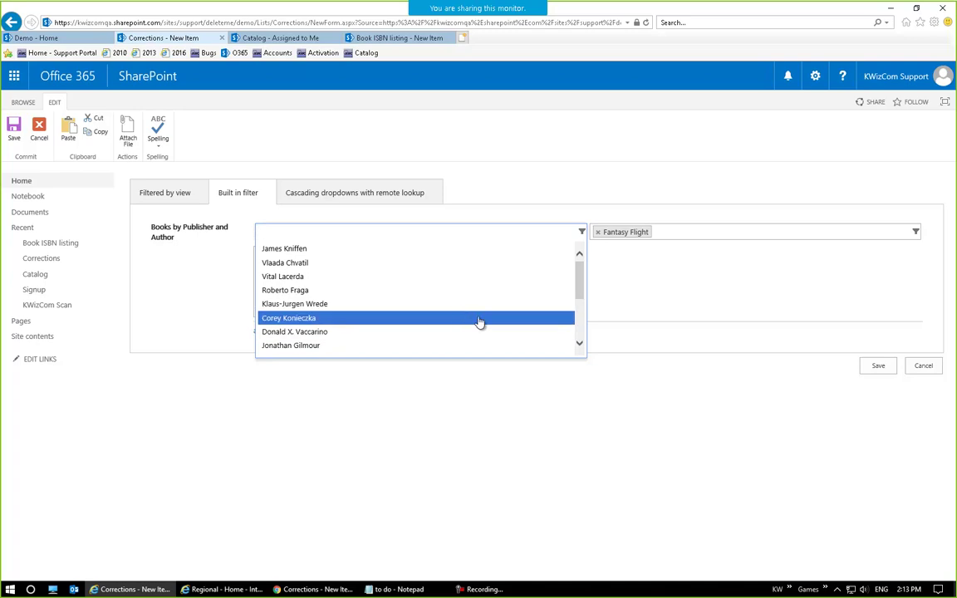
left_click(301, 248)
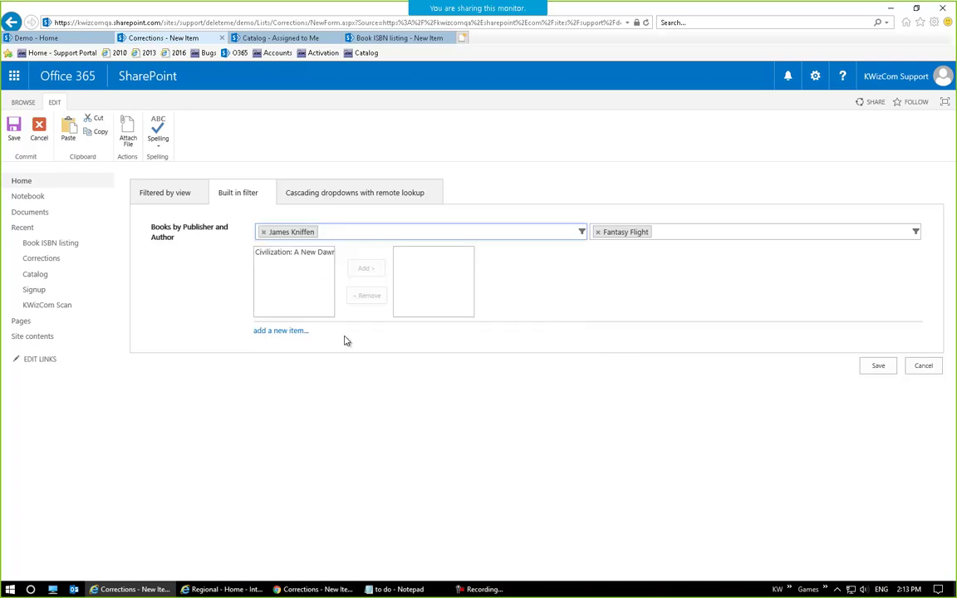
left_click(304, 260)
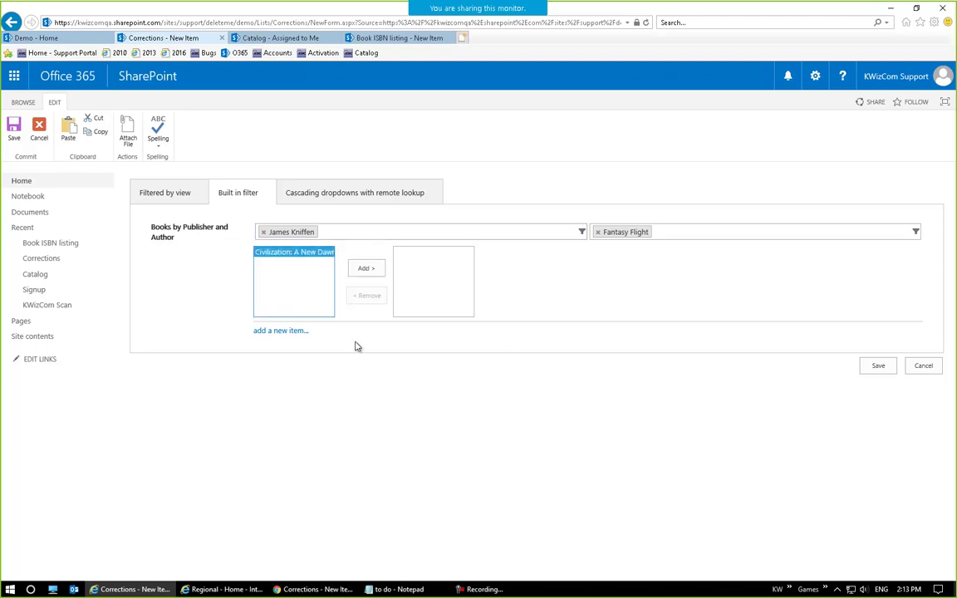
left_click(366, 269)
left_click(369, 297)
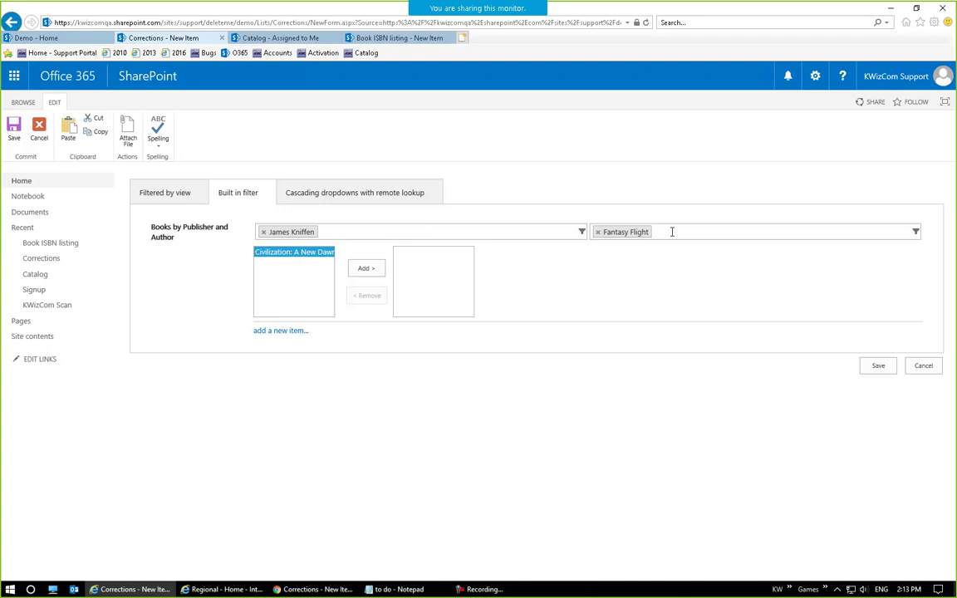
left_click(379, 232)
left_click(274, 235)
left_click(263, 231)
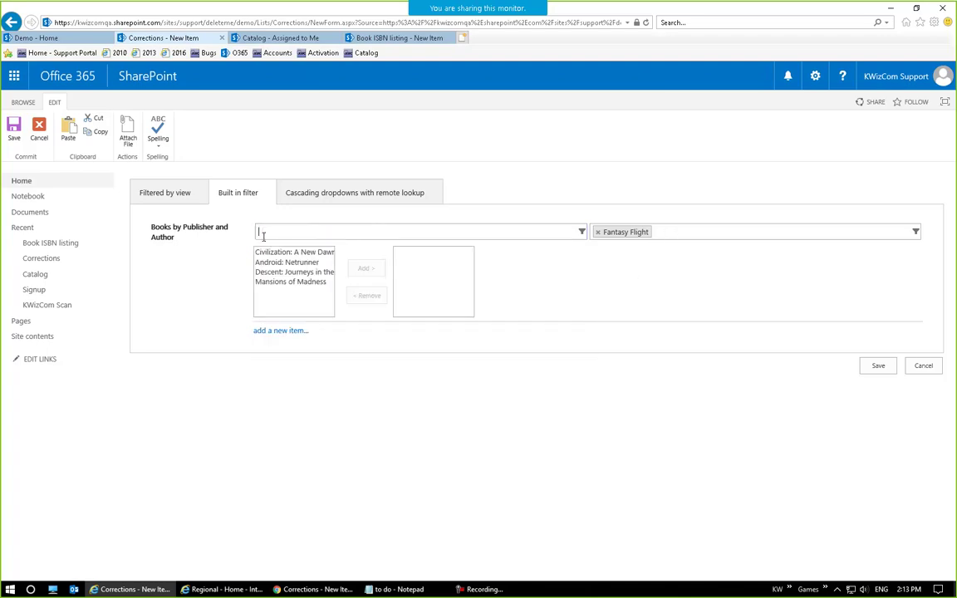
Step: Add the publishers CGE and Eagle Gryphon to the publisher filter and browse the resulting list of books
left_click(665, 235)
left_click(630, 249)
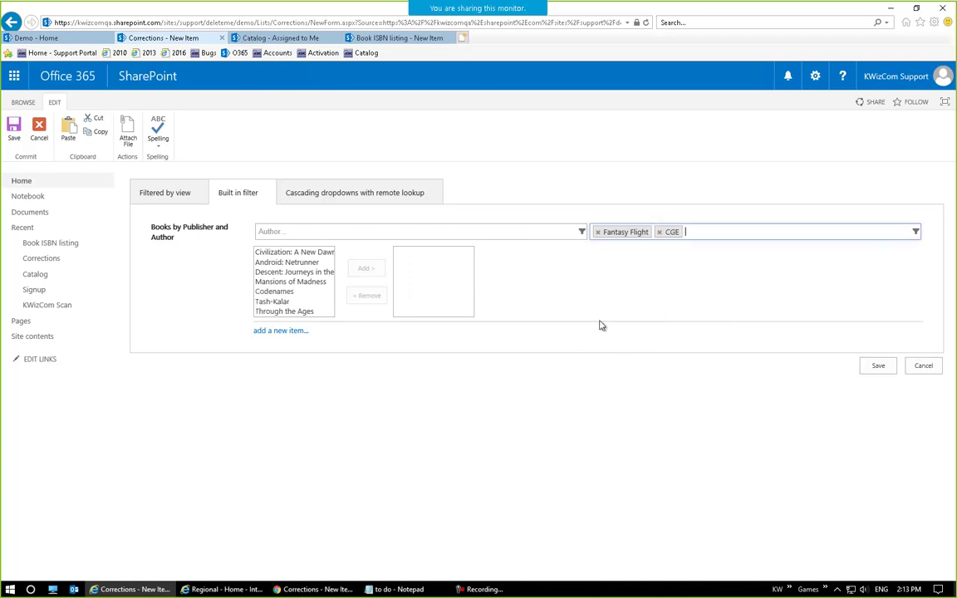
left_click(729, 232)
left_click(651, 248)
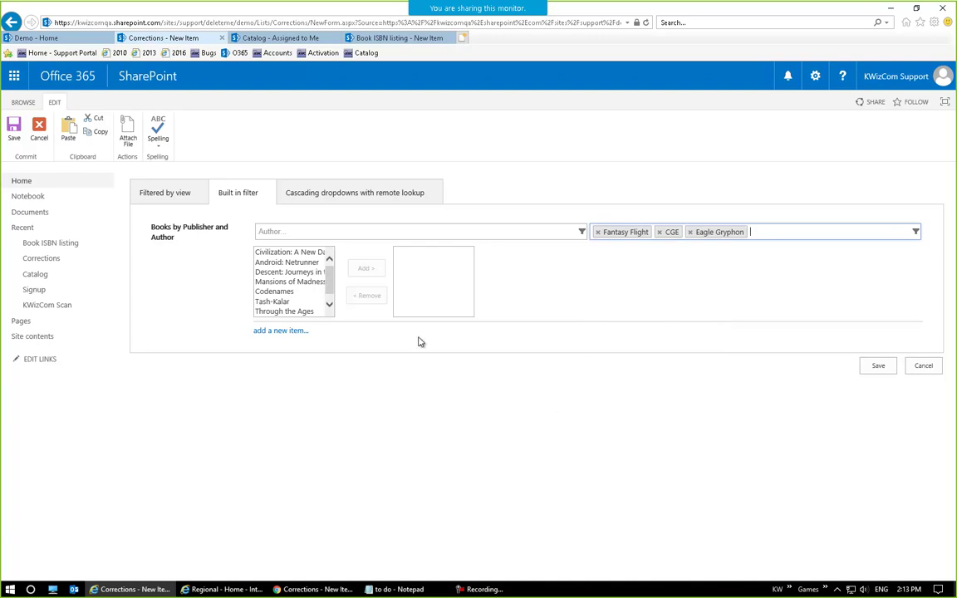
scroll(332, 282, "down", 1)
scroll(330, 291, "up", 1)
scroll(331, 274, "down", 1)
Step: Filter the books by the authors Vlaada Chvatil, Vital Lacerda and James Kniffen
left_click(269, 231)
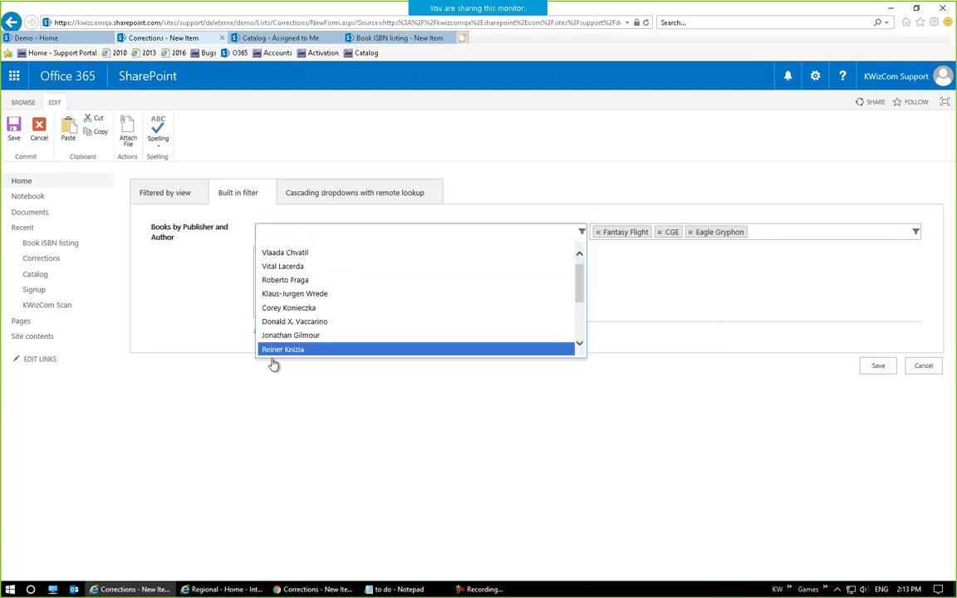
left_click(294, 258)
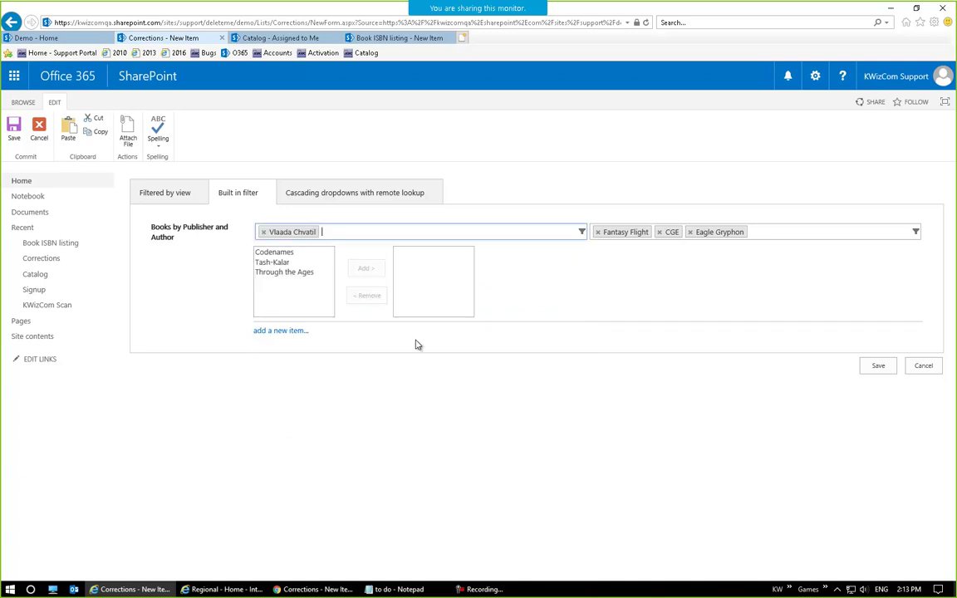
left_click(331, 235)
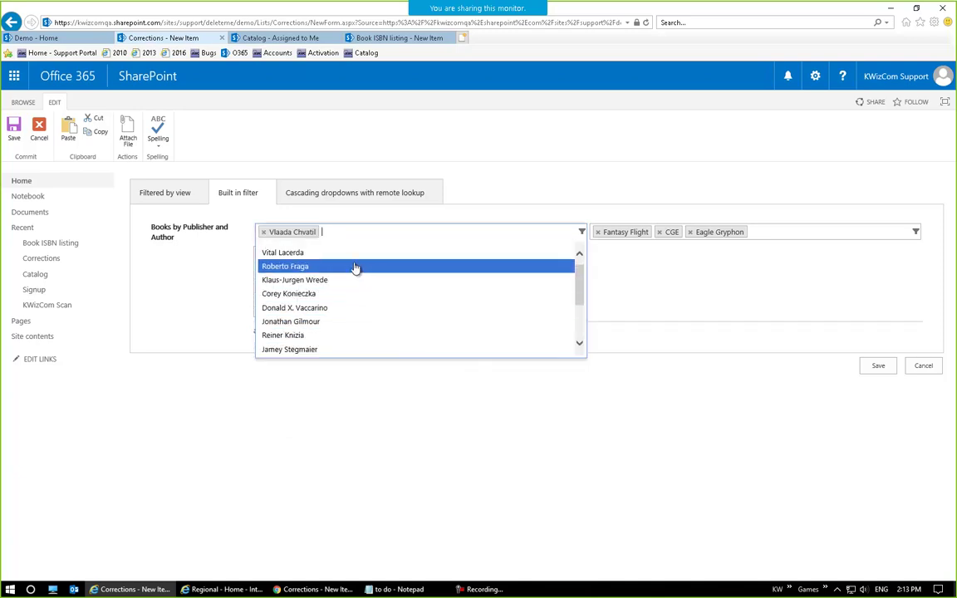
left_click(356, 254)
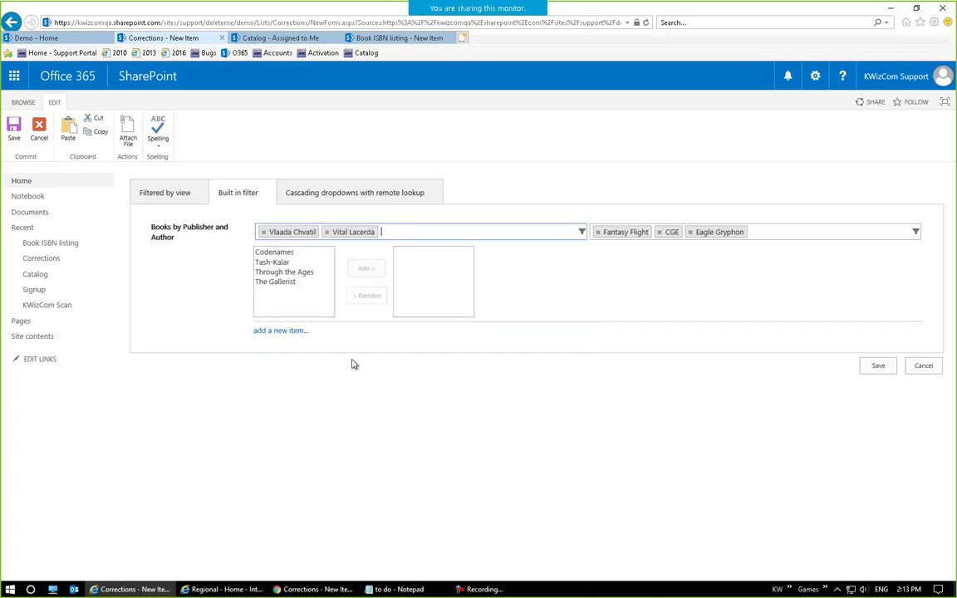
left_click(419, 232)
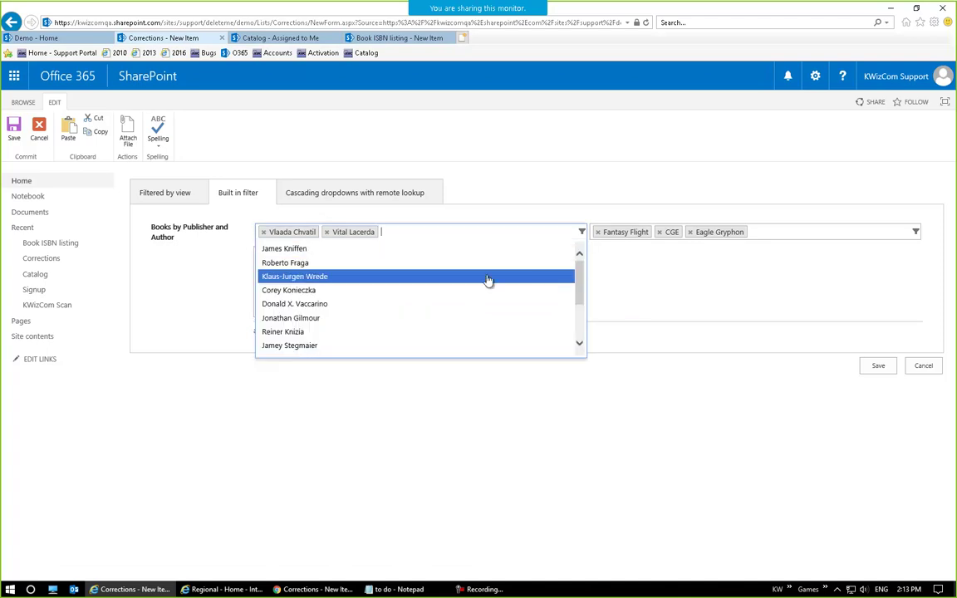
left_click(428, 250)
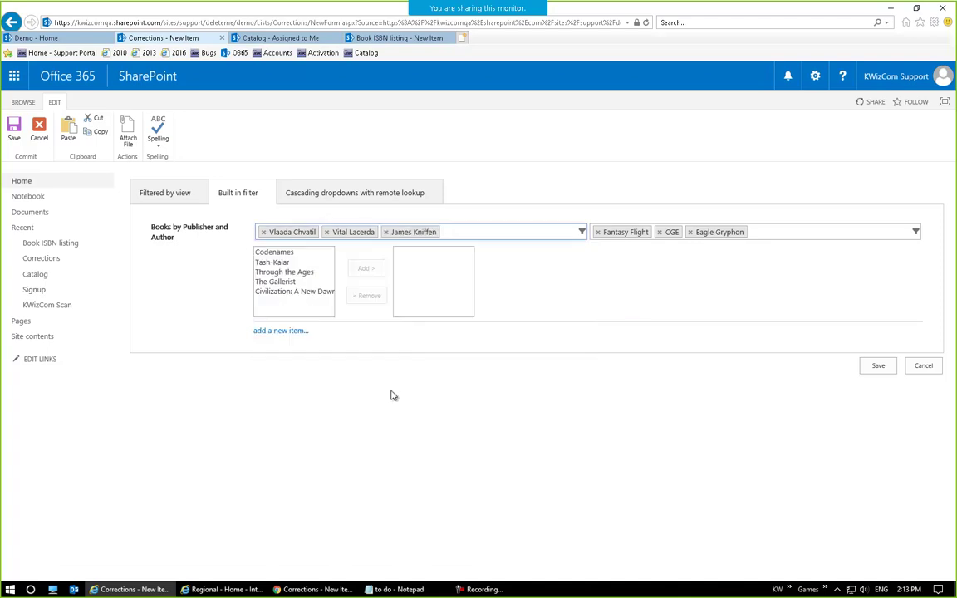
left_click_drag(331, 279, 320, 267)
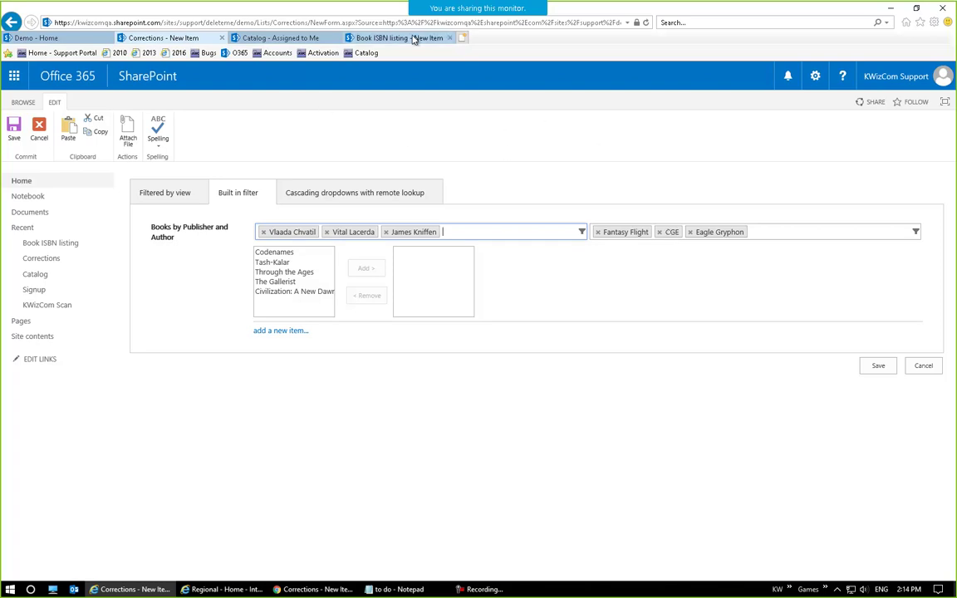
Step: Discard the unsaved Book ISBN listing item and open the Cascading LookApp column settings for that list
left_click(374, 38)
left_click(404, 256)
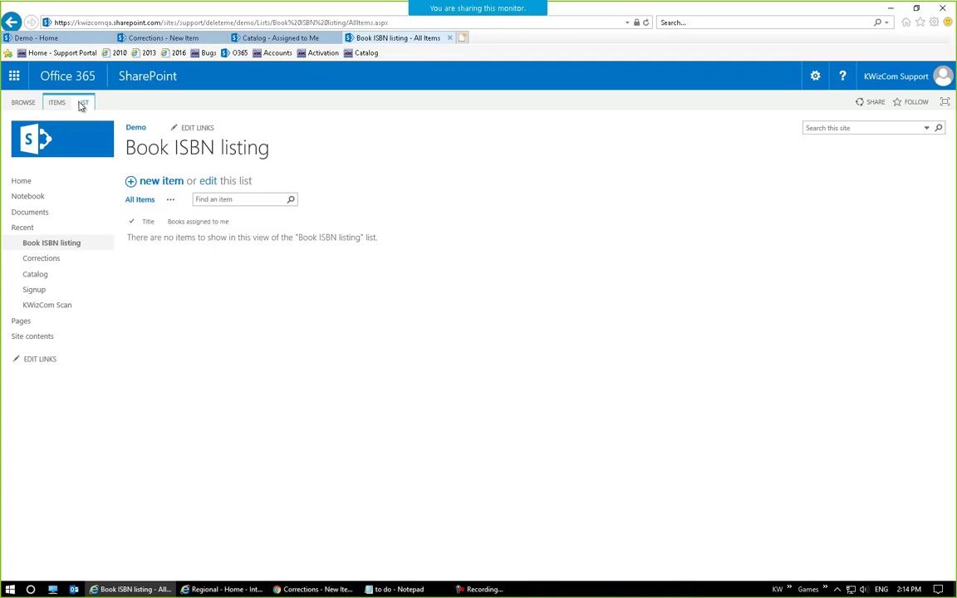
left_click(83, 103)
left_click(206, 125)
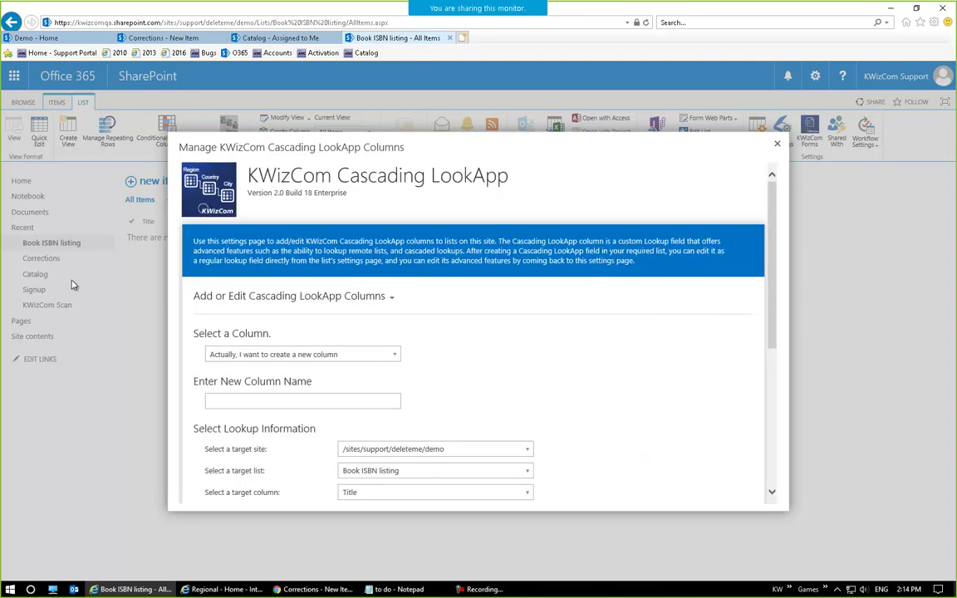
scroll(560, 351, "down", 3)
left_click(332, 201)
left_click(304, 235)
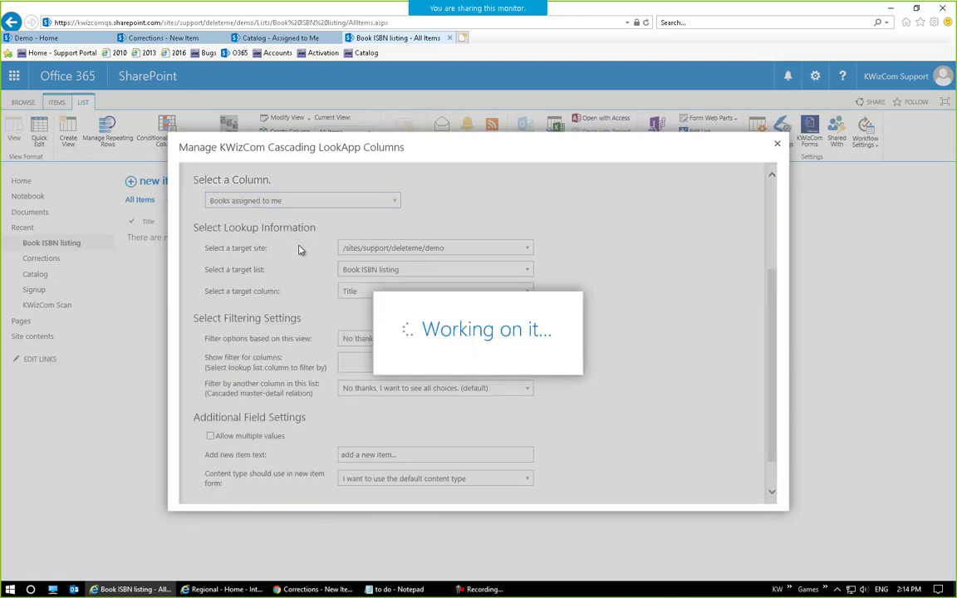
left_click(310, 357)
left_click(278, 367)
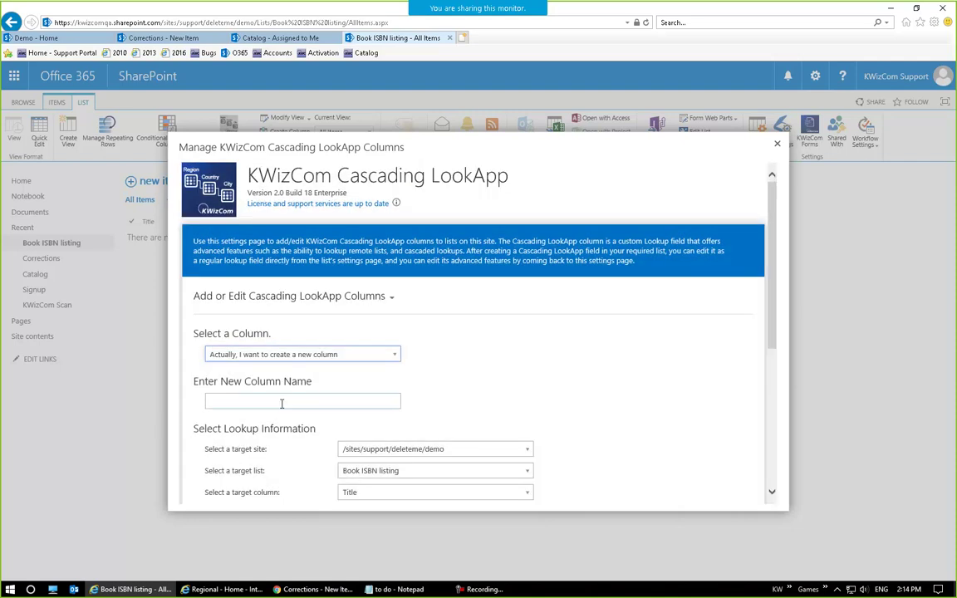
Step: Name the new lookup column "Books filtered by author and publisher" and set its target list to Catalog
left_click(280, 401)
scroll(419, 367, "down", 1)
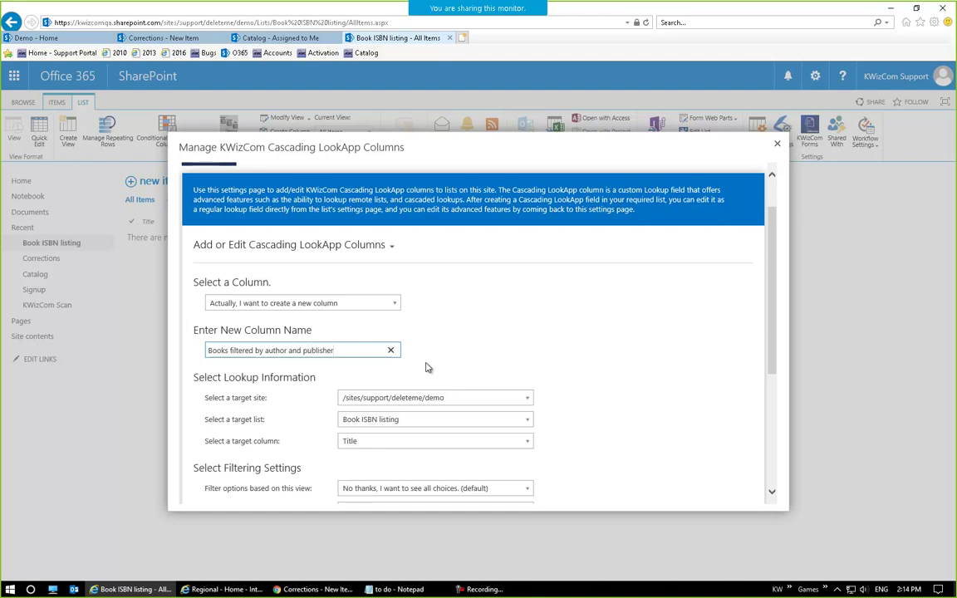
scroll(555, 337, "down", 1)
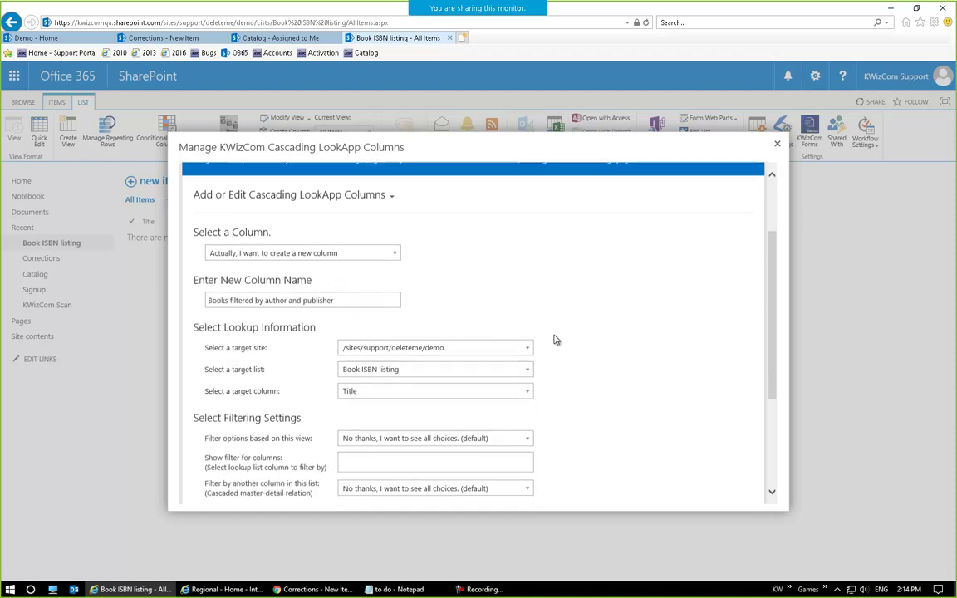
left_click(495, 368)
scroll(427, 274, "down", 1)
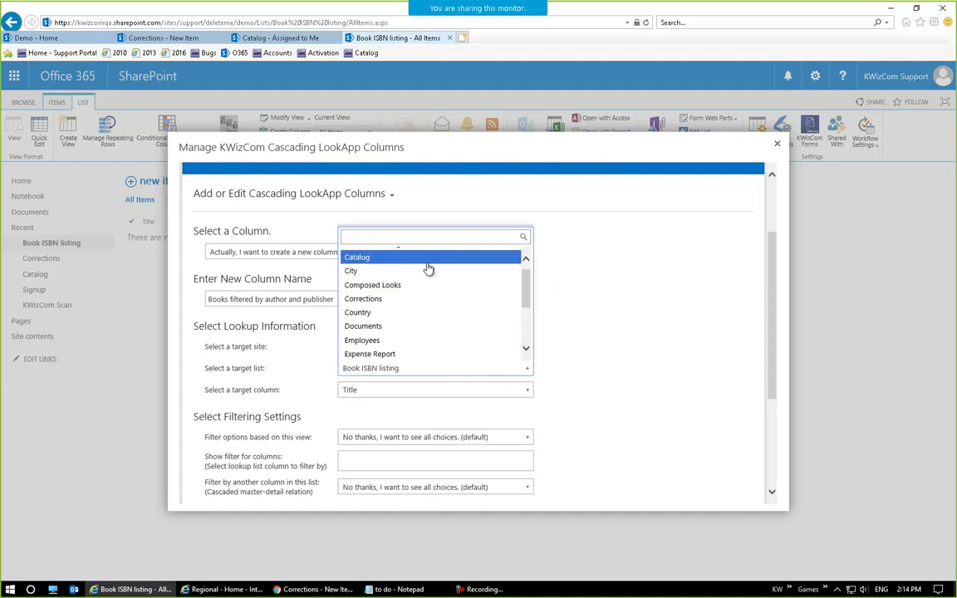
left_click(429, 259)
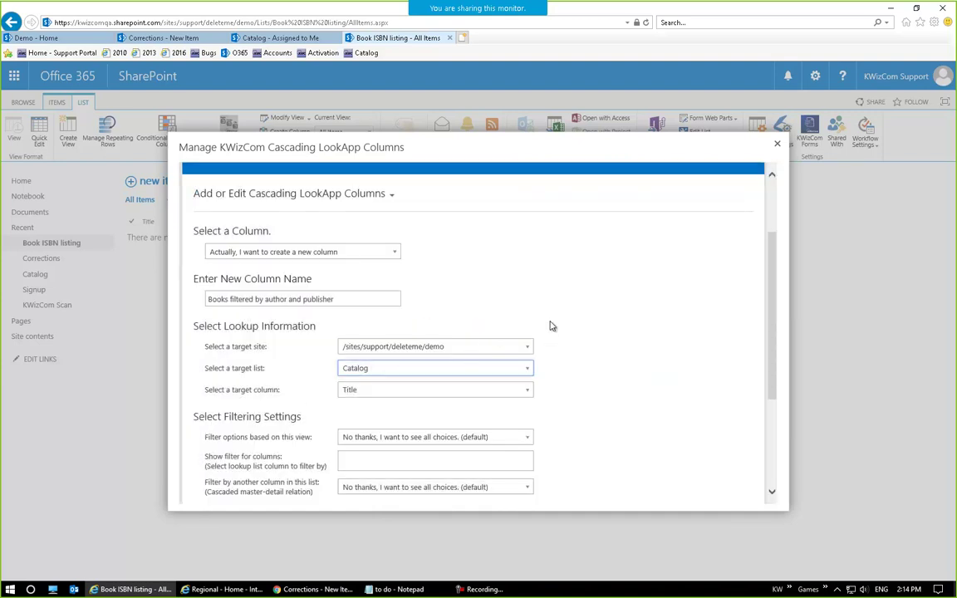
Step: Set the new column to show filters for the Catalog columns Publisher and Author
scroll(613, 357, "down", 3)
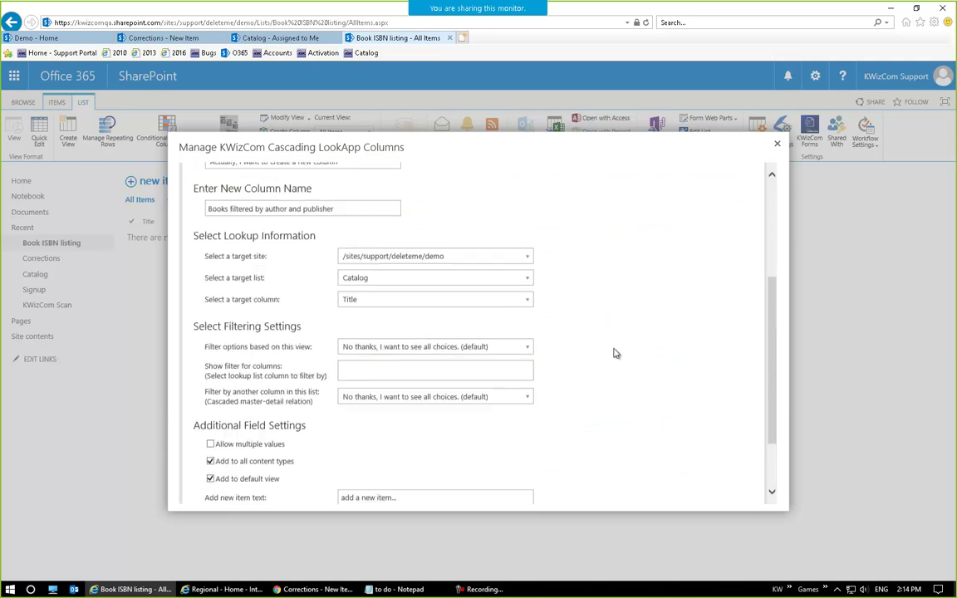
left_click_drag(196, 335, 307, 335)
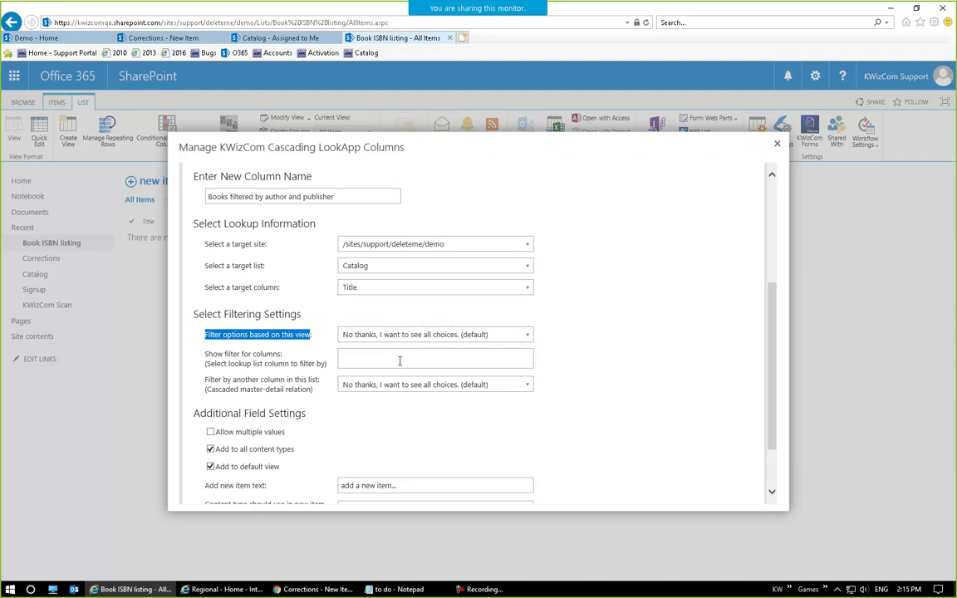
left_click(365, 359)
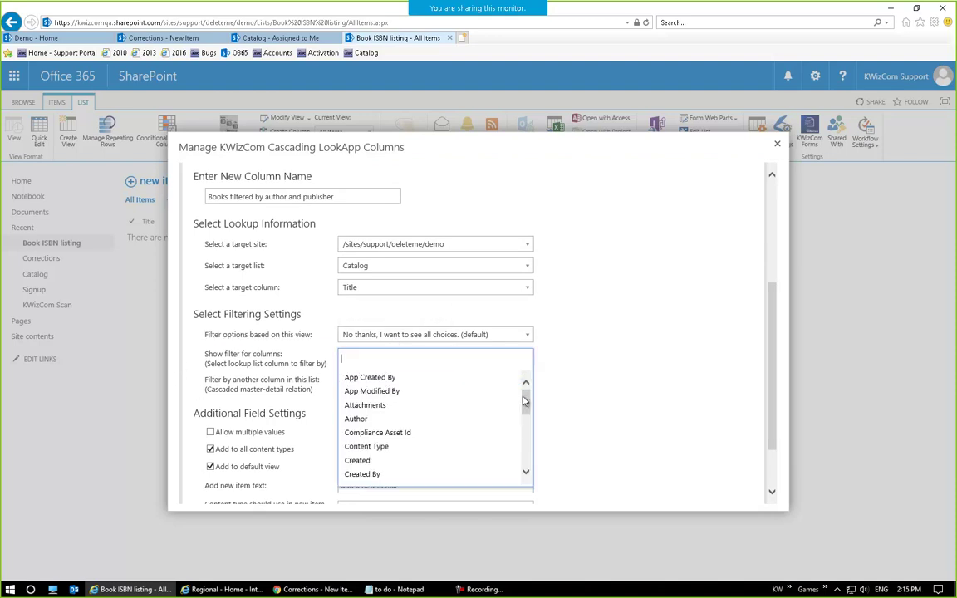
left_click(277, 37)
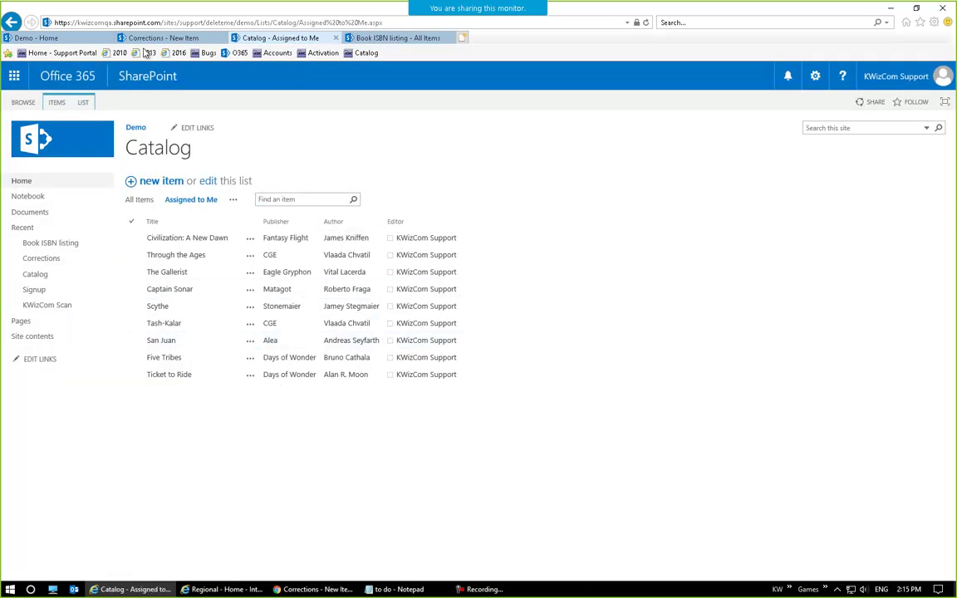
left_click(166, 37)
left_click(390, 38)
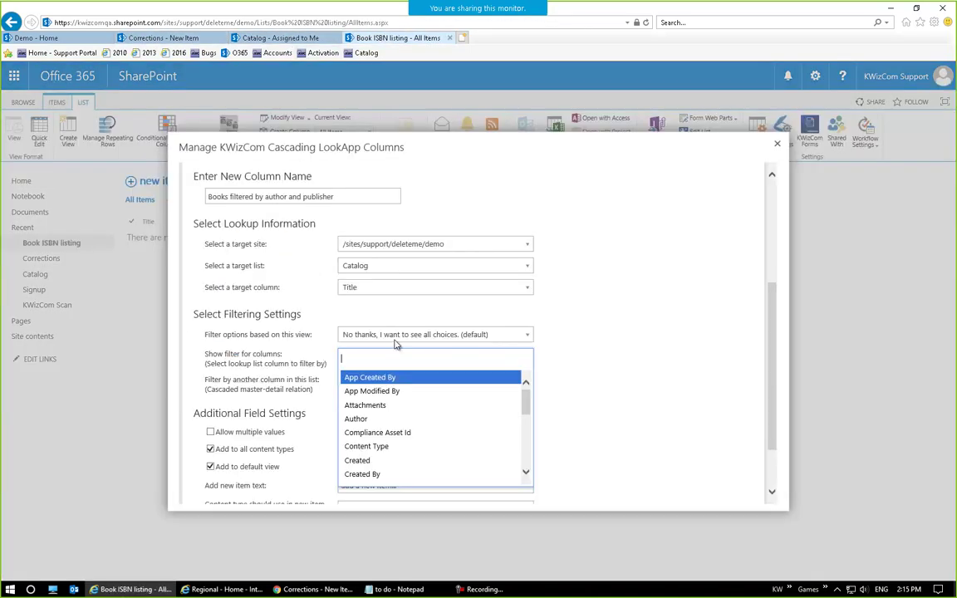
scroll(427, 433, "down", 2)
scroll(427, 434, "down", 5)
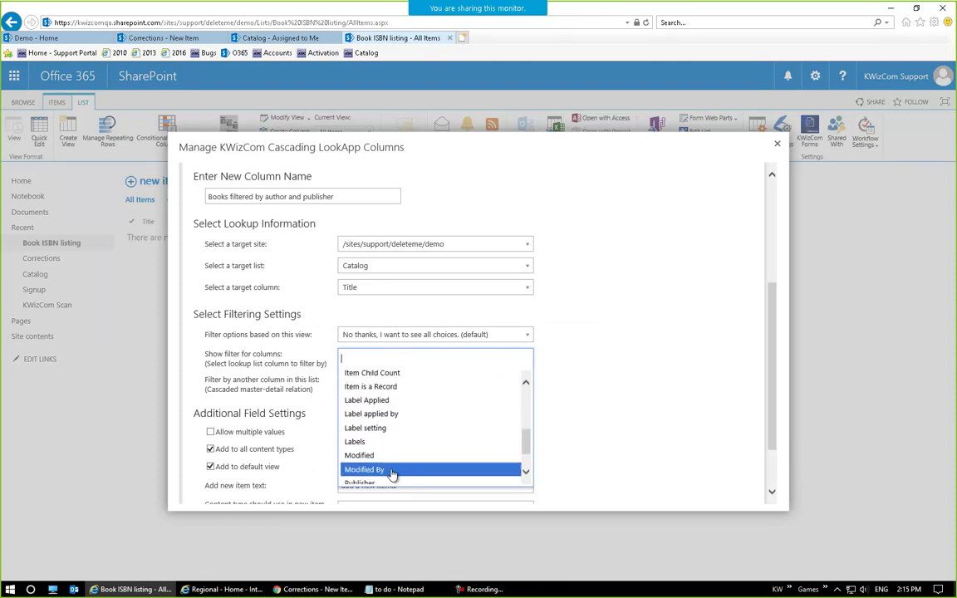
left_click(375, 436)
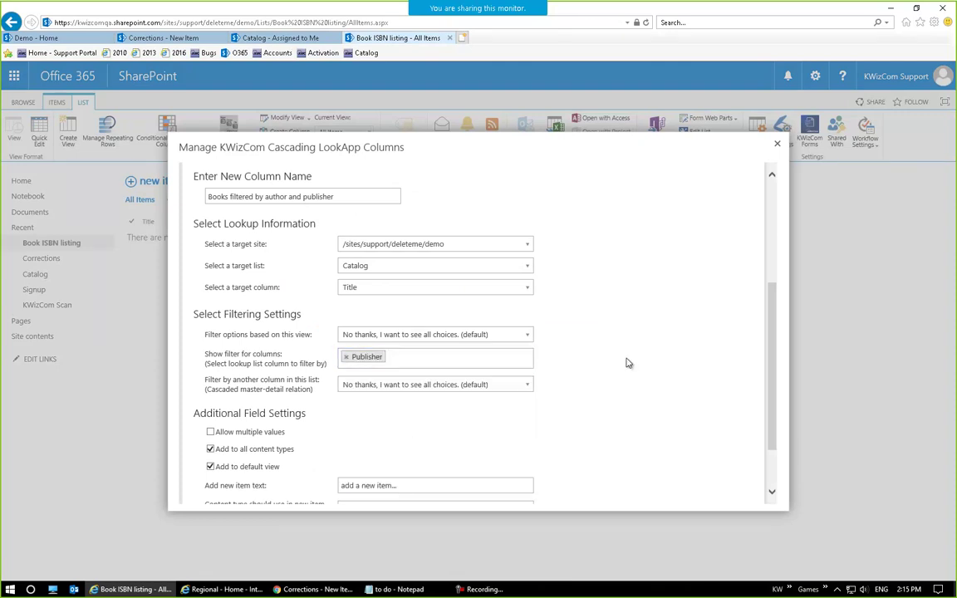
left_click(423, 358)
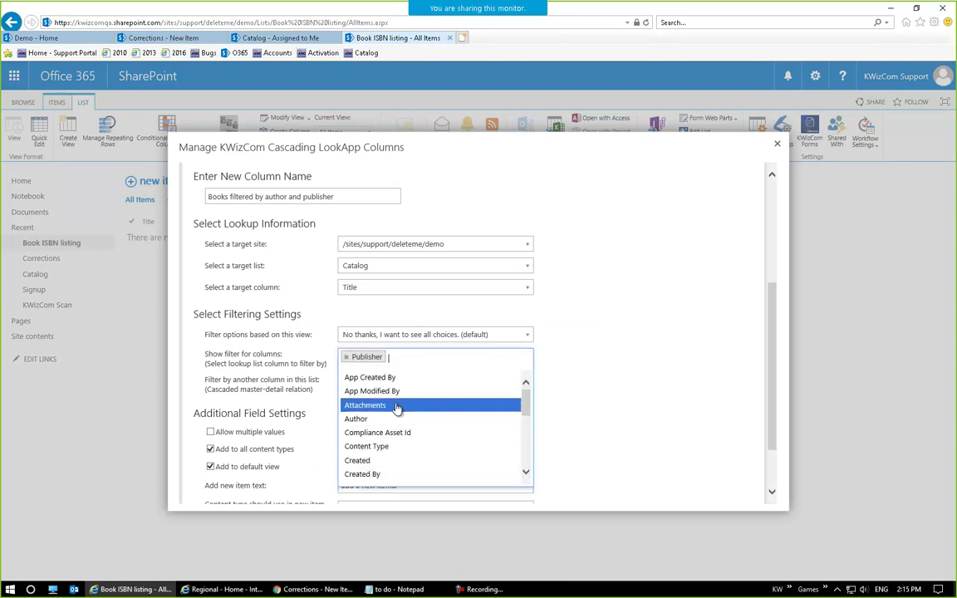
left_click(442, 421)
left_click(449, 358)
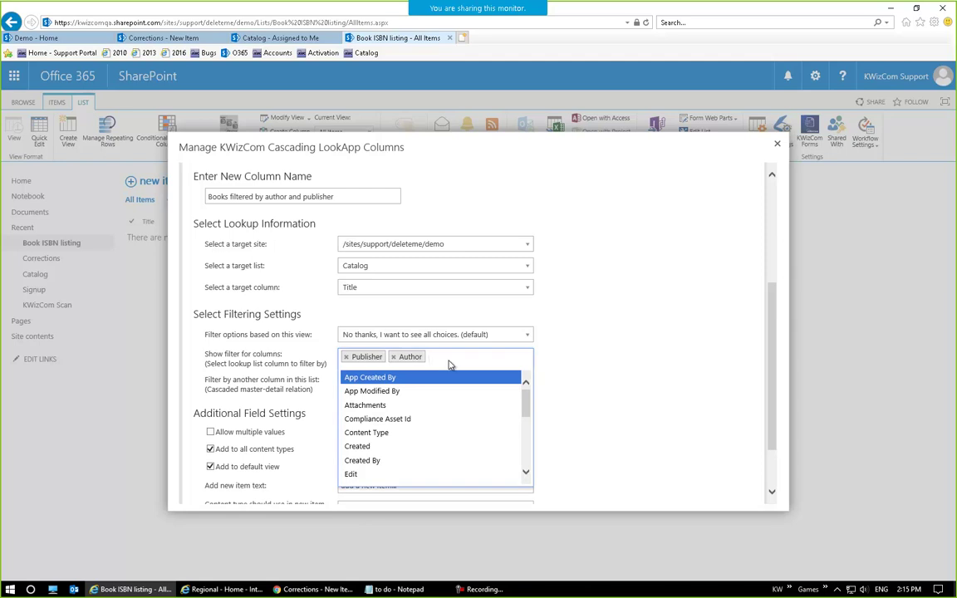
left_click(608, 296)
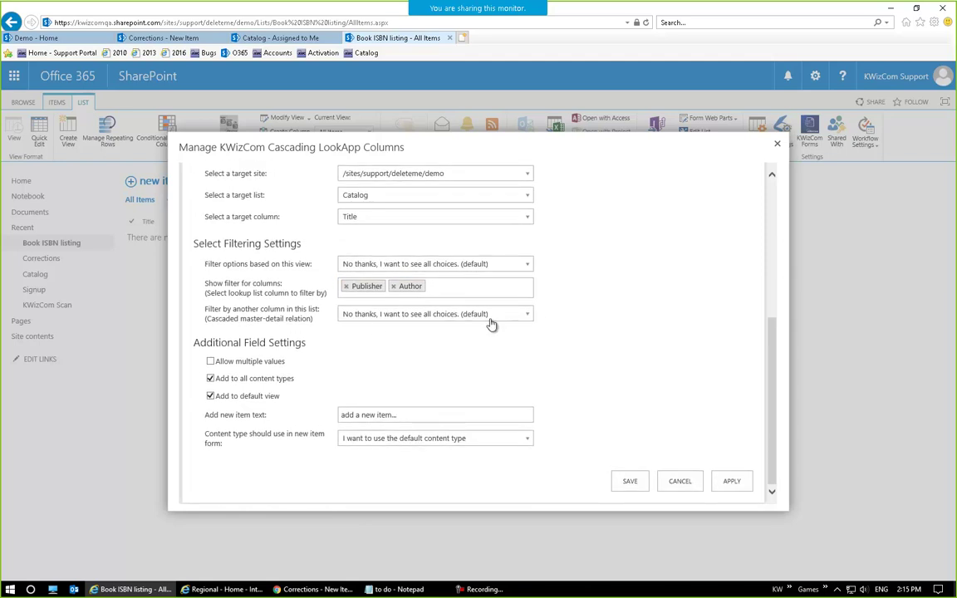
Step: Allow multiple values, set the add new item text to "Write a new book" and save the lookup column
left_click(210, 361)
left_click(427, 415)
key("BackSpace")
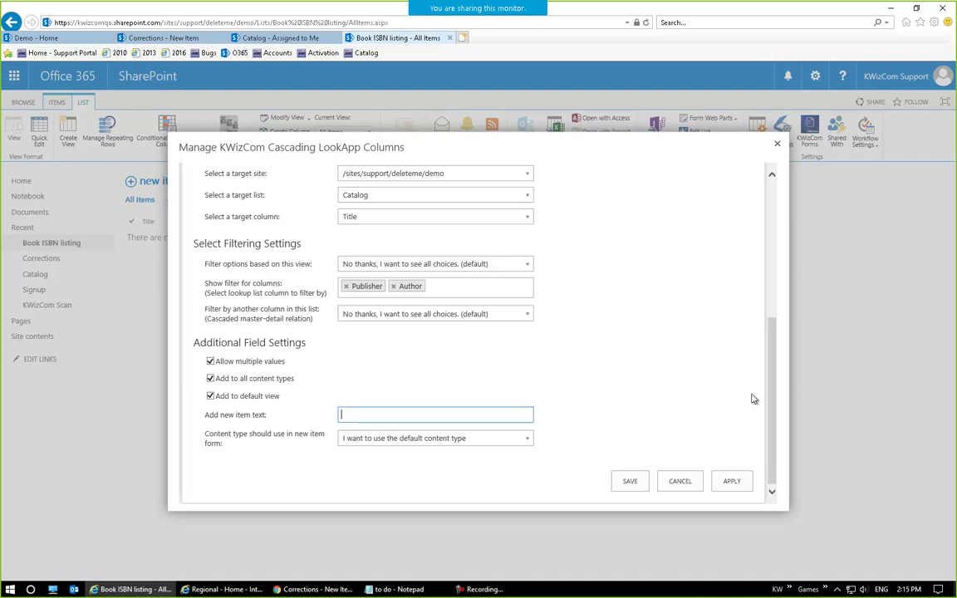
type("Write")
key("BackSpace")
key("BackSpace")
key("BackSpace")
key("BackSpace")
type("rite a new book")
left_click(630, 481)
Step: Start a new item in the Book ISBN listing to view the author and publisher filtered lookup field
mouse_move(131, 589)
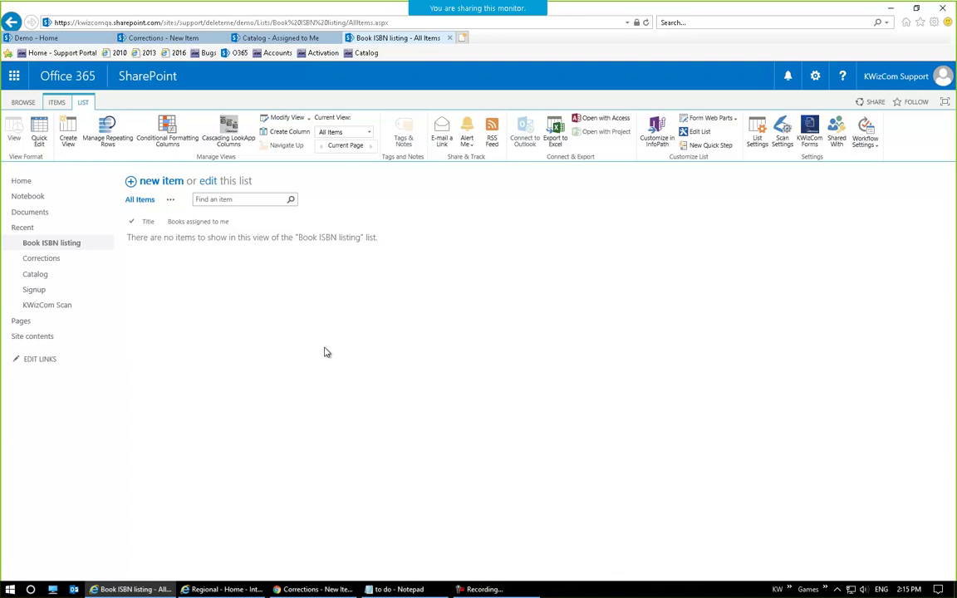
left_click(146, 180)
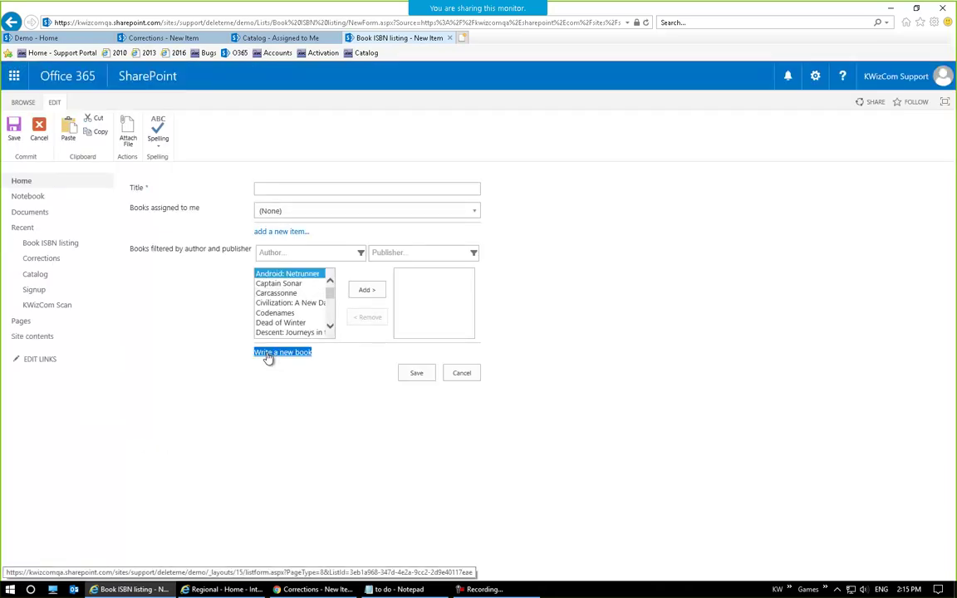
Step: Filter the book lookup in the new Book ISBN listing item by publisher Rio Grande and the third author in the list
left_click(334, 252)
left_click(422, 251)
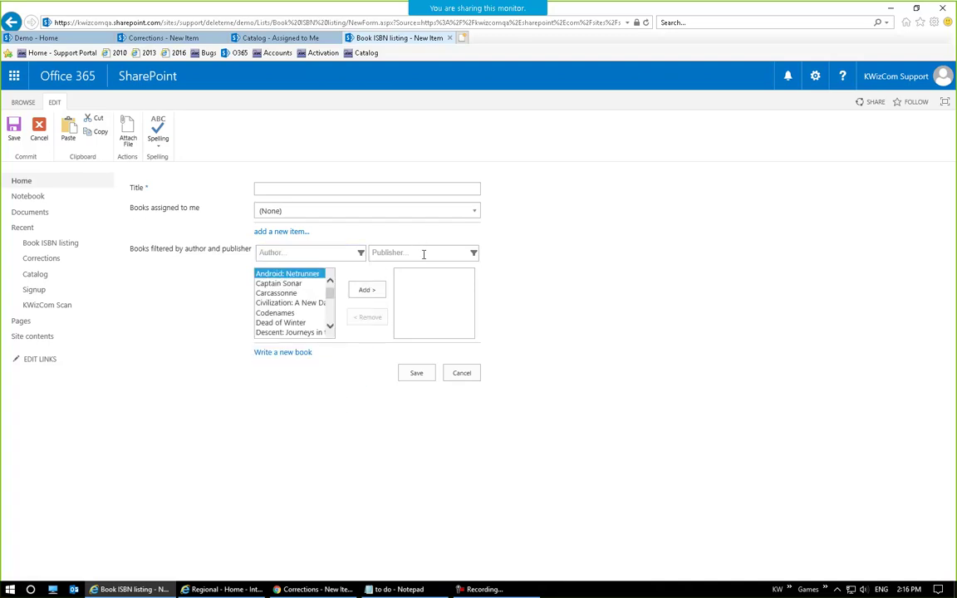
left_click(419, 300)
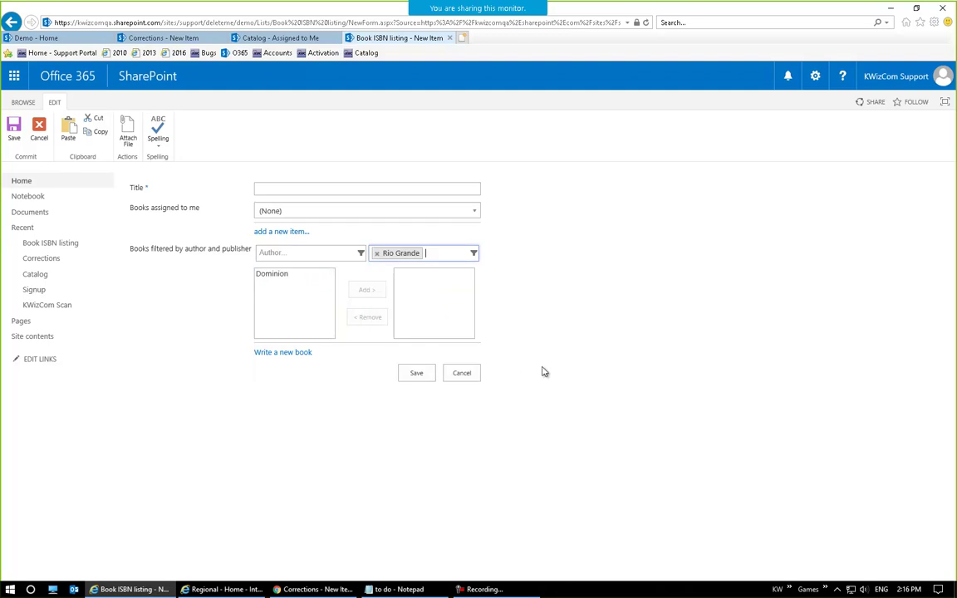
left_click(306, 254)
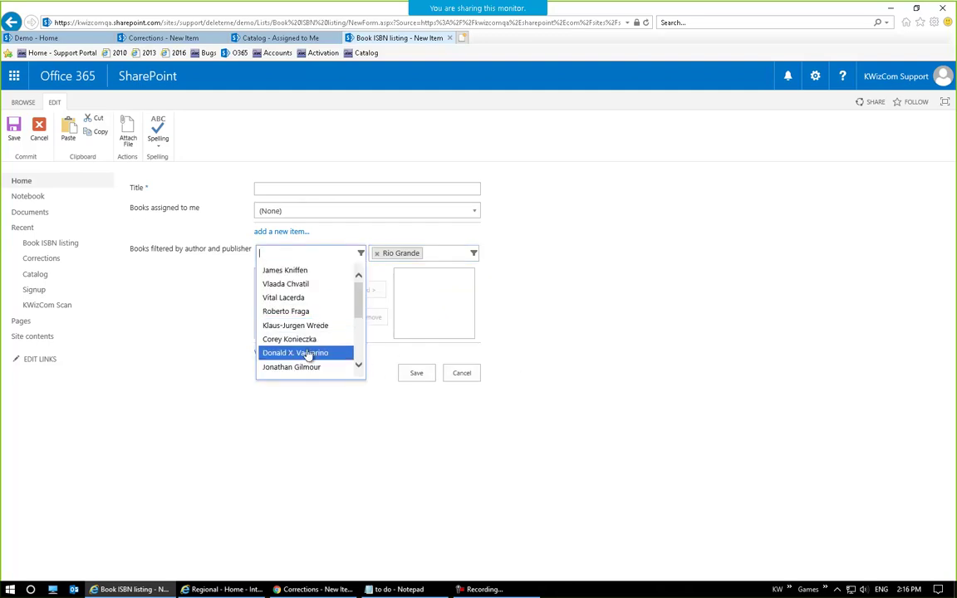
left_click(331, 299)
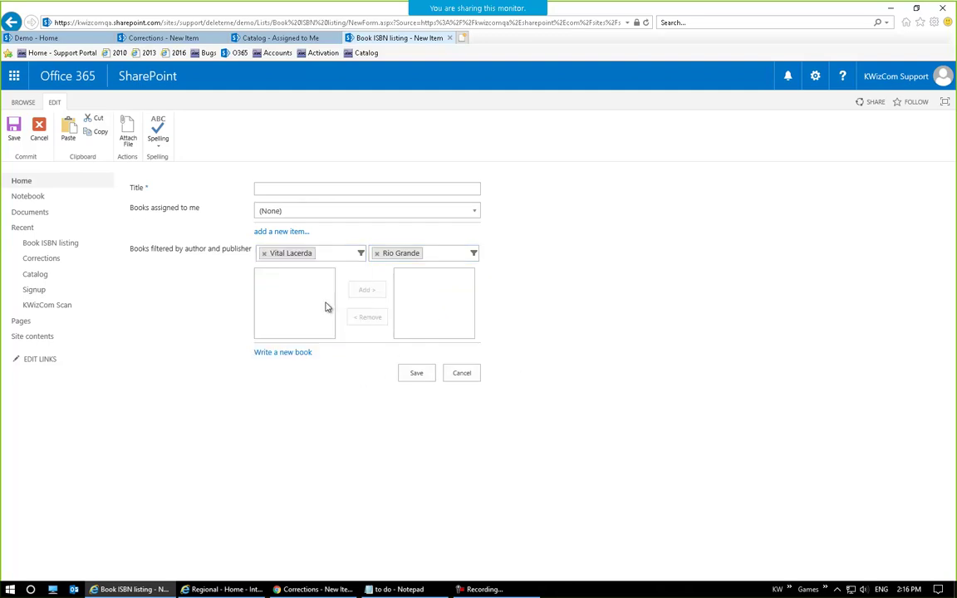
Step: Replace the author filter with the author of Dominion, keeping publisher Rio Grande, to check the matching books
left_click(331, 254)
left_click(274, 257)
left_click(314, 258)
left_click(320, 255)
left_click(321, 255)
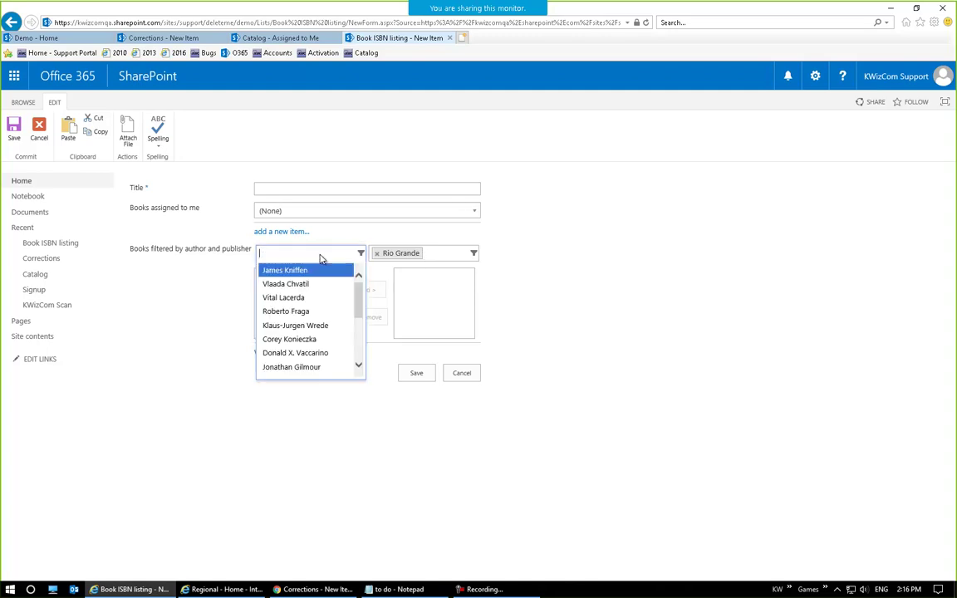
left_click(299, 352)
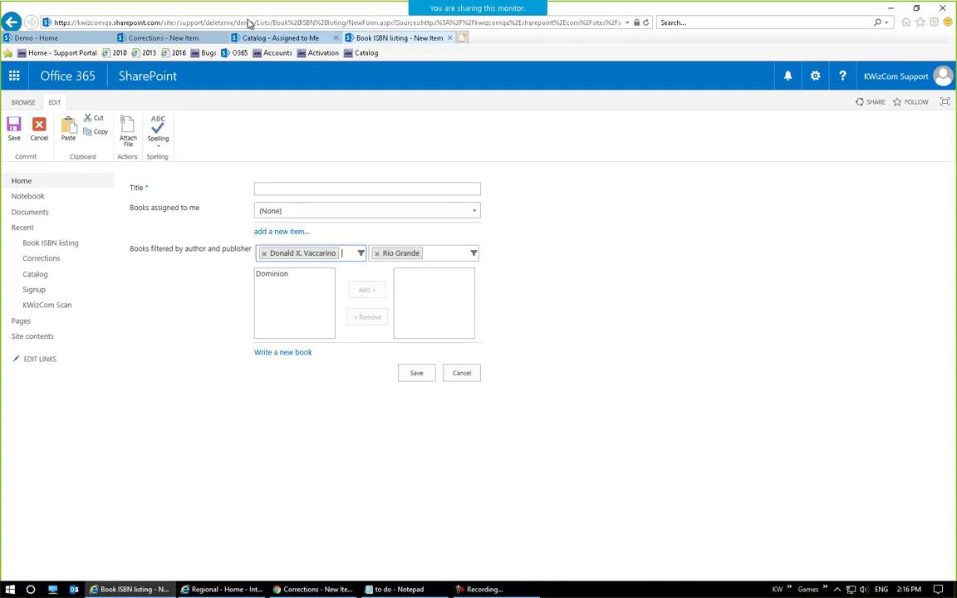
Step: Show the cascading dropdowns with remote lookup in the Corrections new item form and examine the Publisher and Author choices
left_click(179, 38)
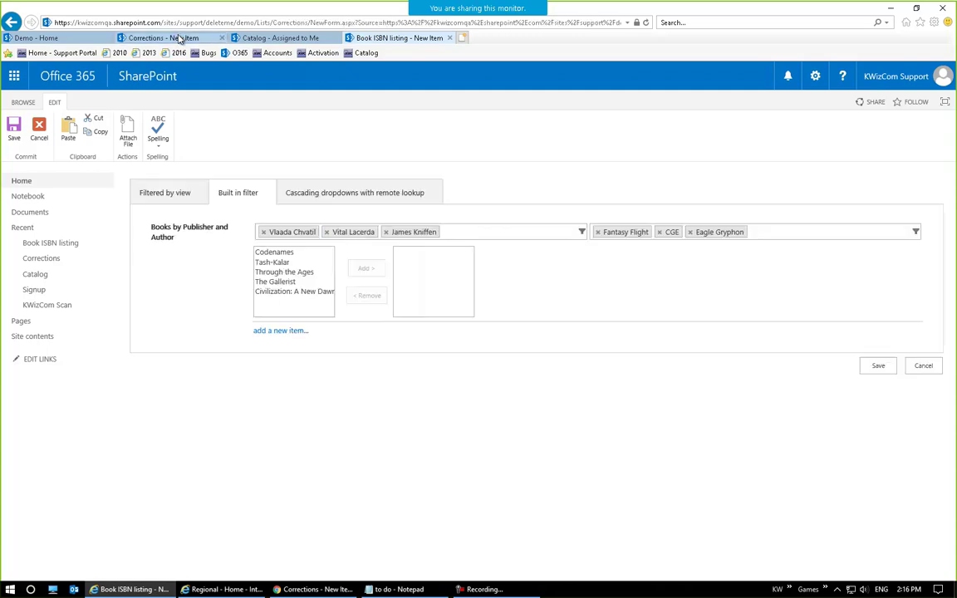
left_click(368, 198)
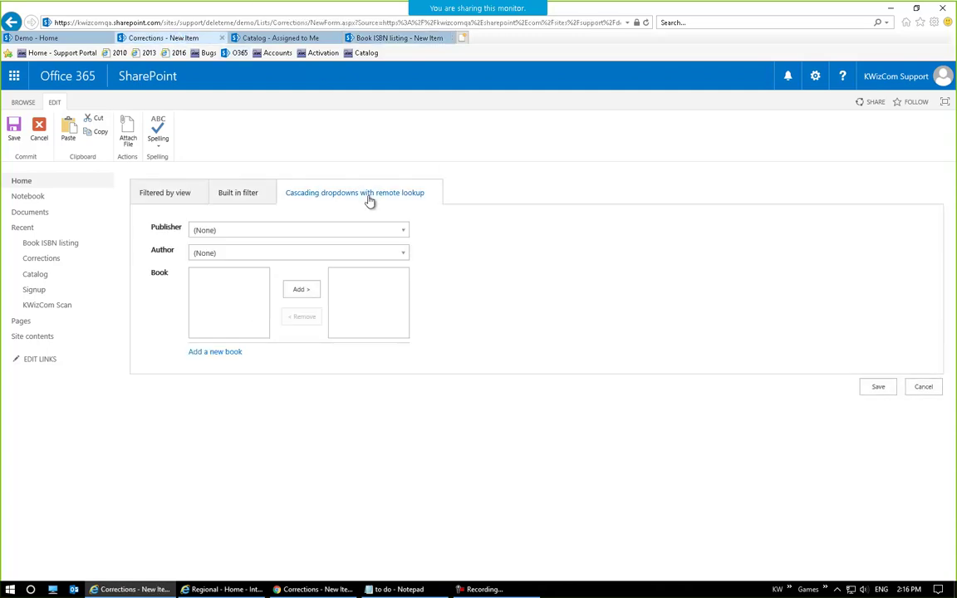
left_click(402, 232)
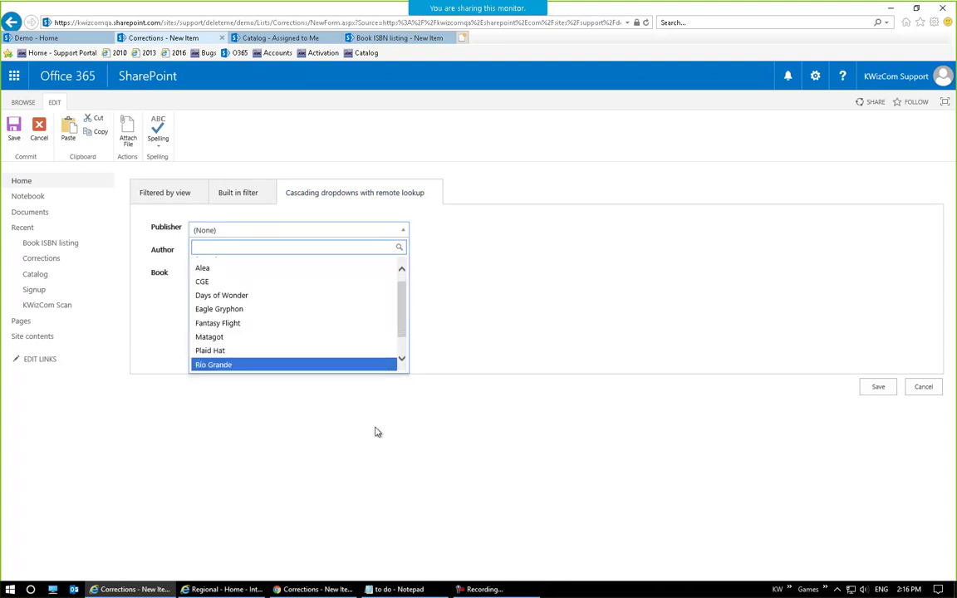
left_click(499, 259)
left_click(339, 255)
left_click(473, 249)
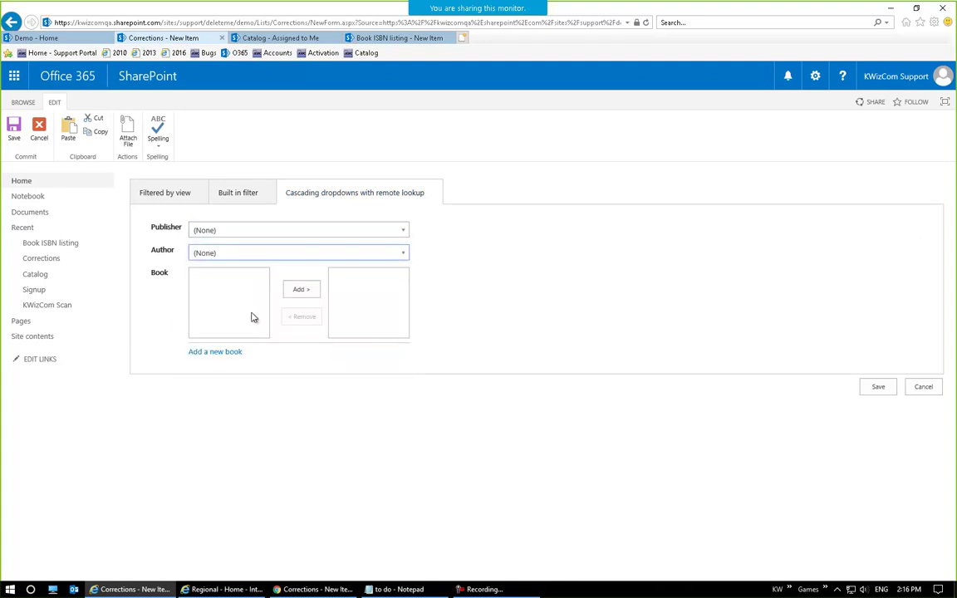
left_click(338, 254)
left_click(210, 312)
Step: Try Fantasy Flight and CGE in turn as the Publisher of the Corrections item
left_click(299, 238)
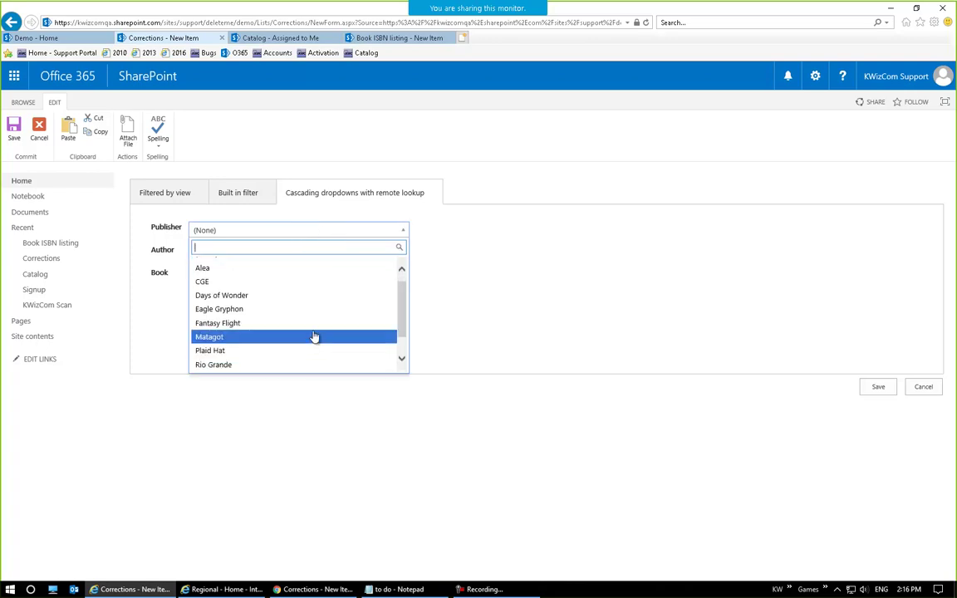
left_click(314, 328)
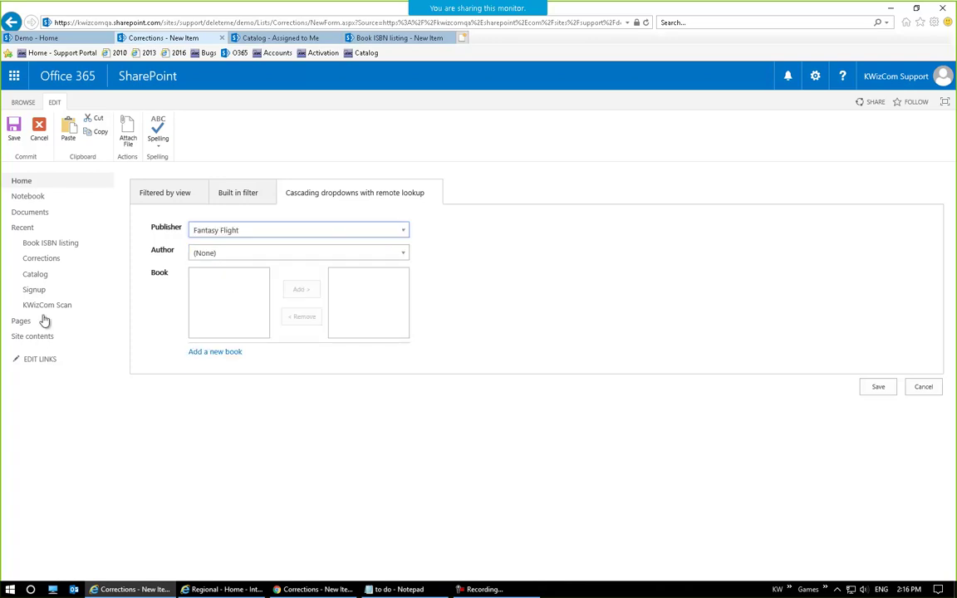
left_click(274, 252)
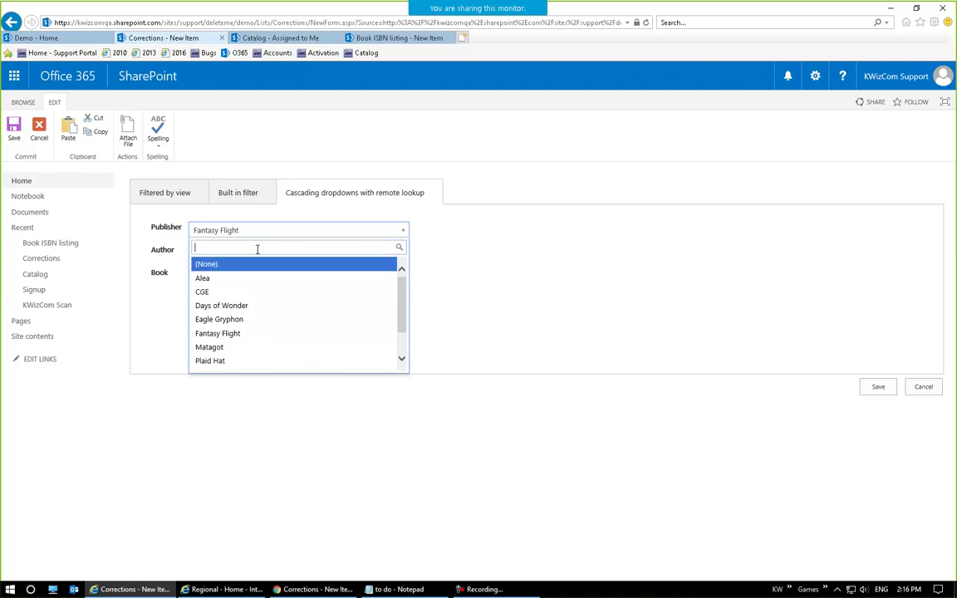
left_click(242, 292)
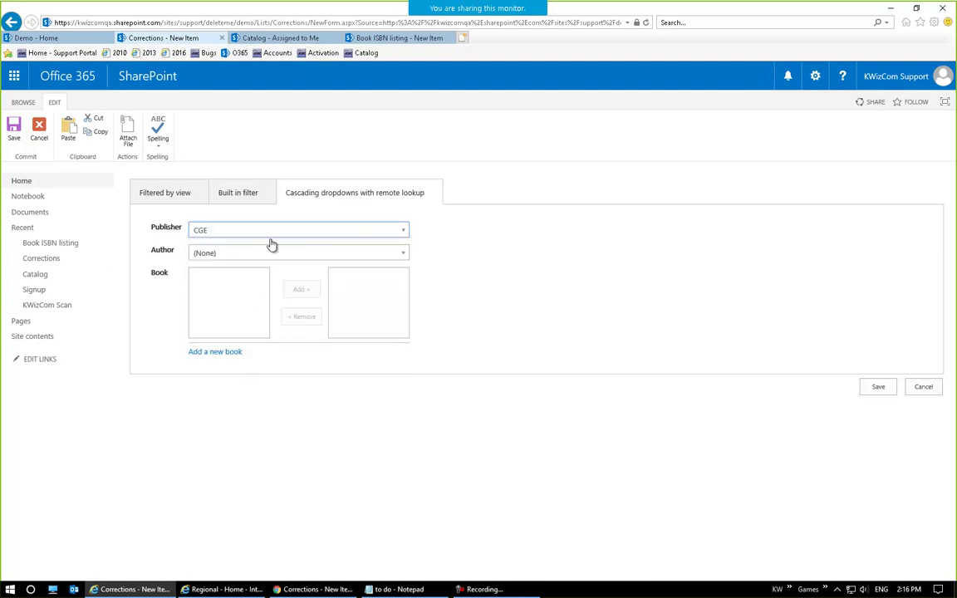
Step: Search the Publisher choices for "fanta" and set the Publisher to Fantasy Flight
left_click(267, 250)
scroll(386, 299, "down", 3)
scroll(386, 299, "up", 3)
type("fanta")
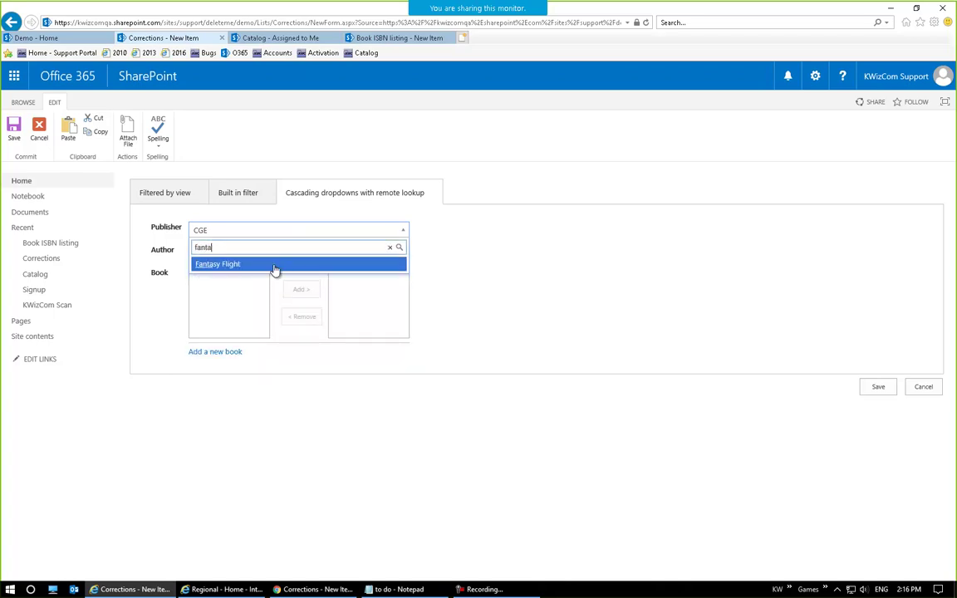
left_click(241, 265)
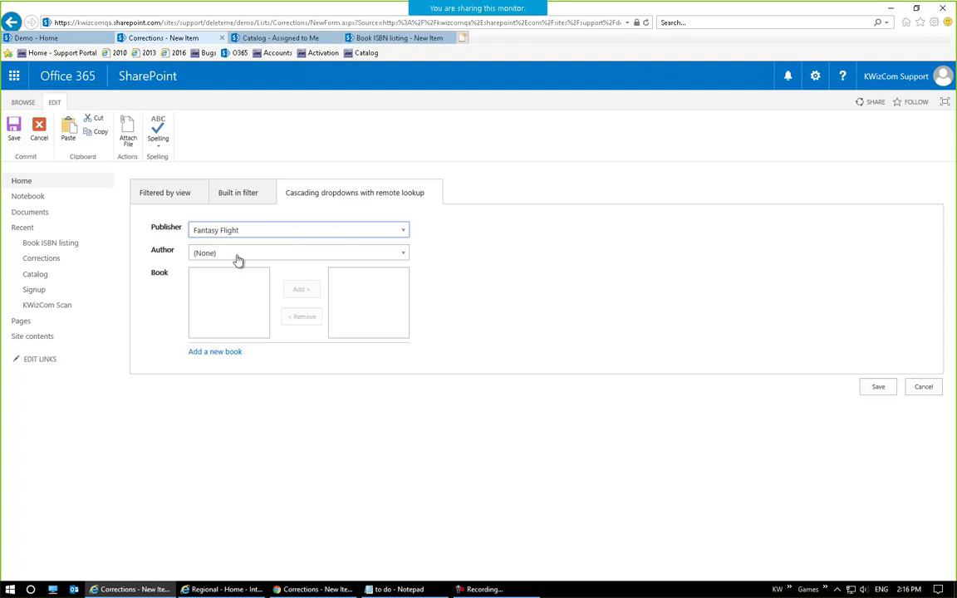
Step: Choose three of the Fantasy Flight authors one after another to view which books each one offers
left_click(333, 255)
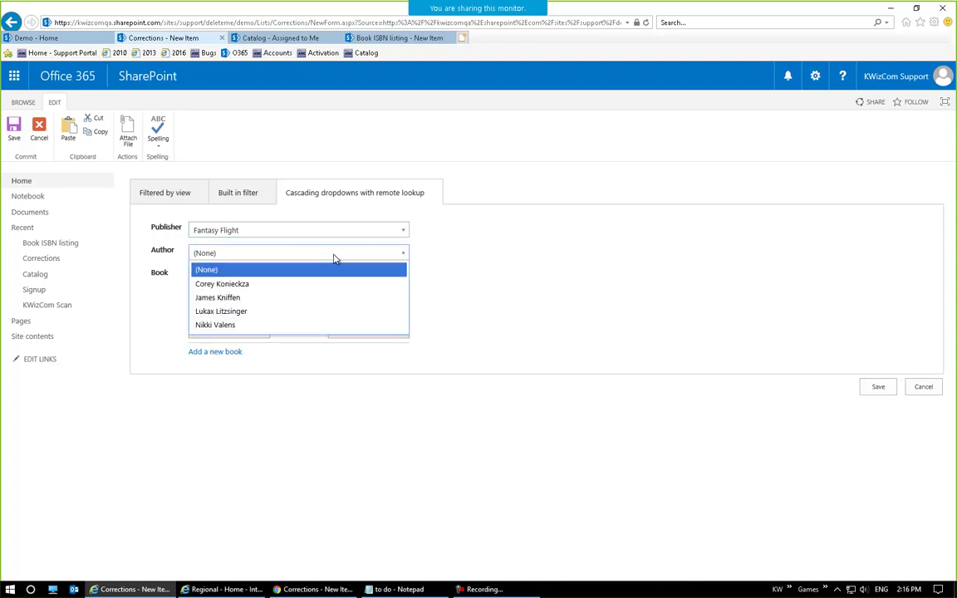
left_click(299, 326)
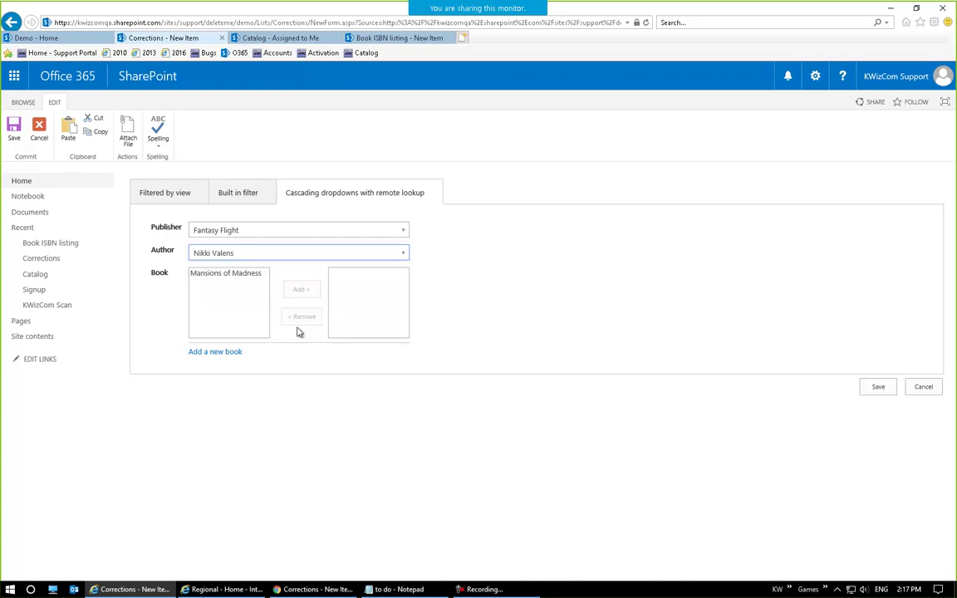
left_click(303, 254)
left_click(286, 296)
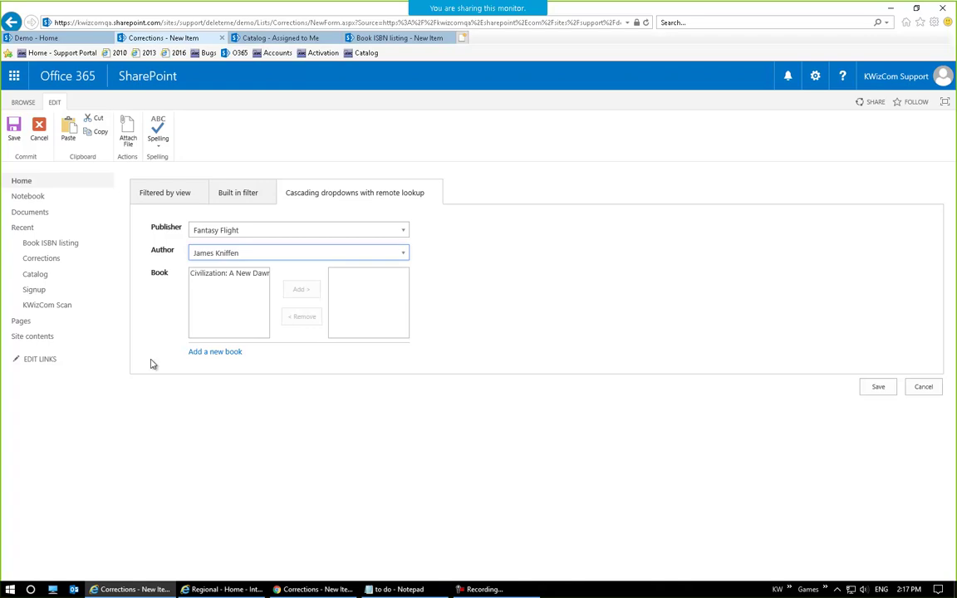
left_click(283, 254)
left_click(274, 284)
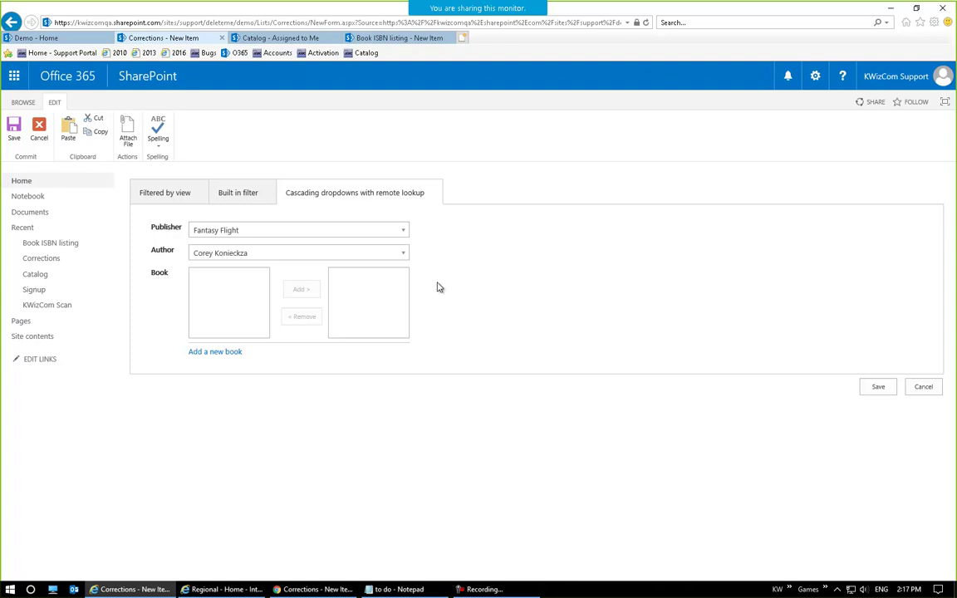
Step: Discard the Corrections and Book ISBN listing forms and open the Cascading LookApp column management for Book ISBN listing
left_click(919, 388)
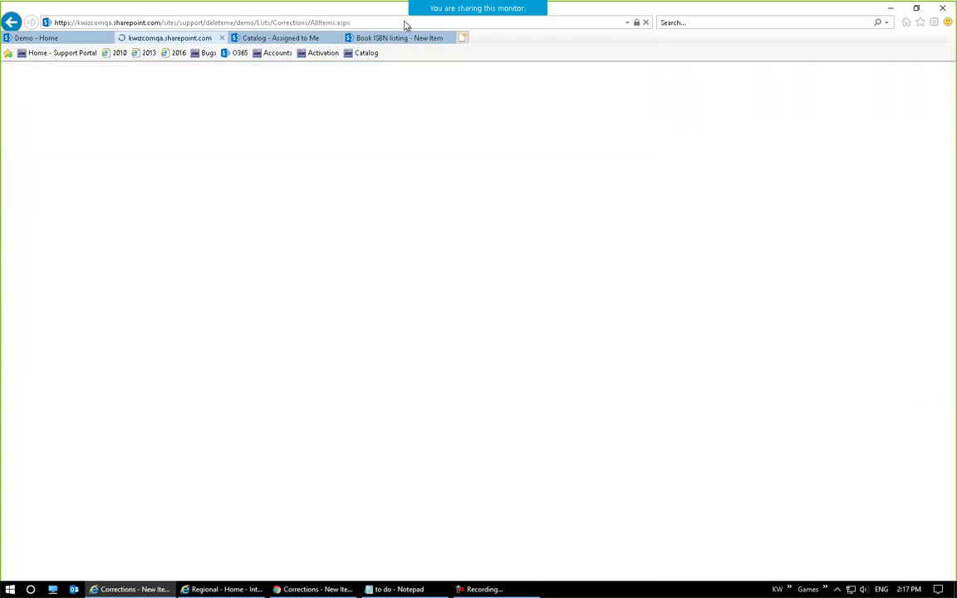
left_click(405, 39)
left_click(462, 375)
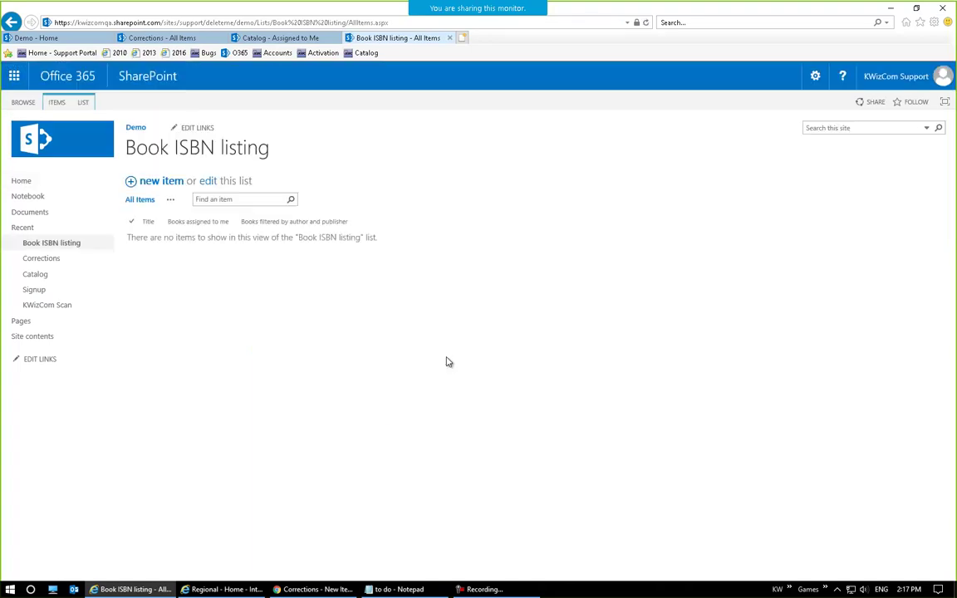
left_click(81, 104)
left_click(232, 122)
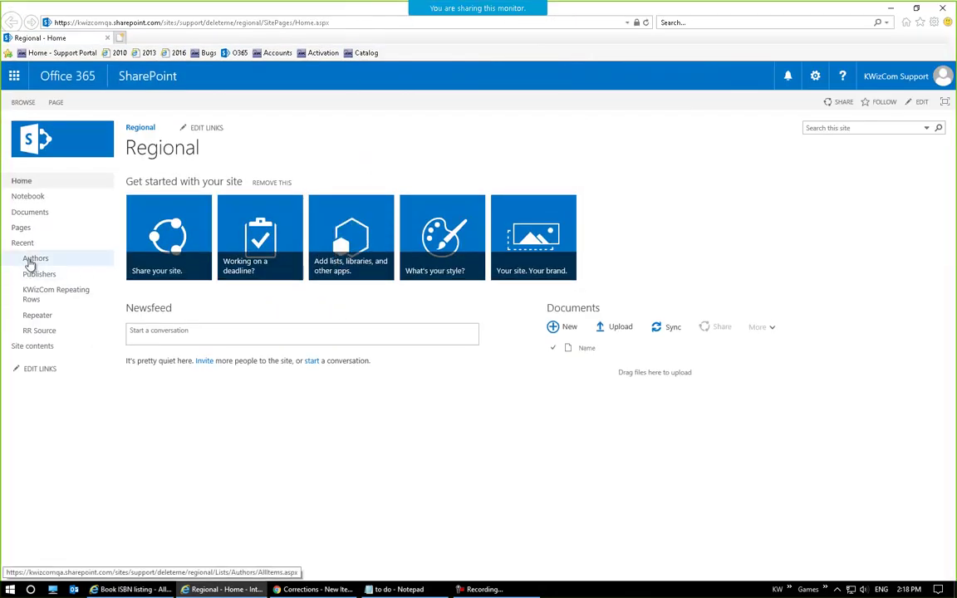
Step: Open the Regional site's Authors and Publishers lists in separate tabs and show the Authors list
right_click(31, 259)
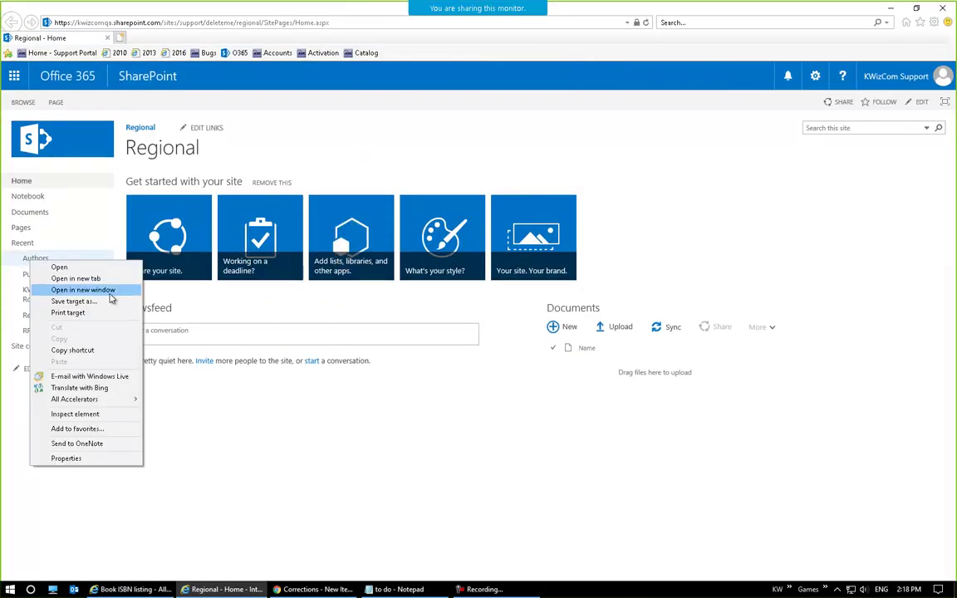
left_click(98, 278)
right_click(48, 273)
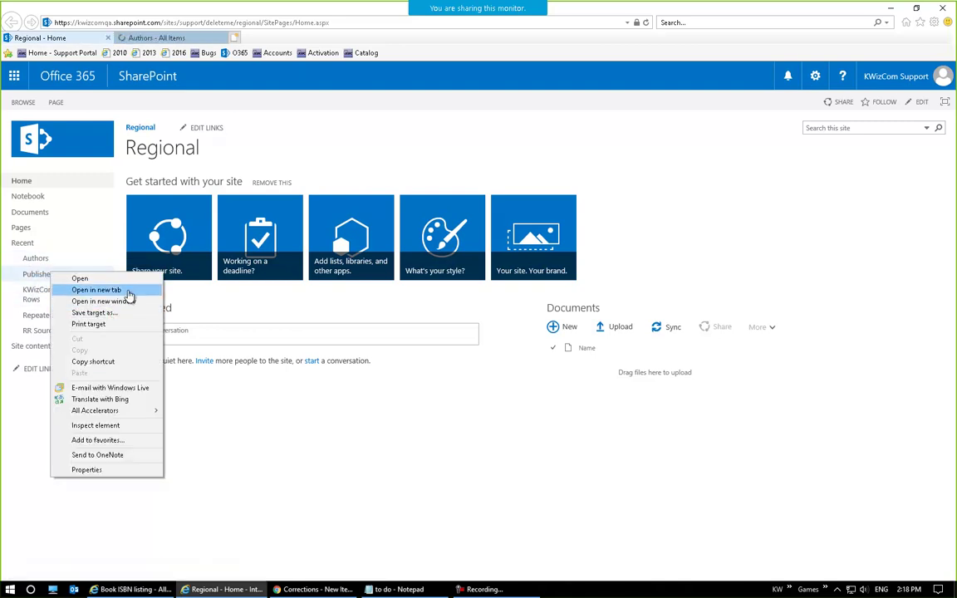
left_click(124, 290)
left_click(158, 38)
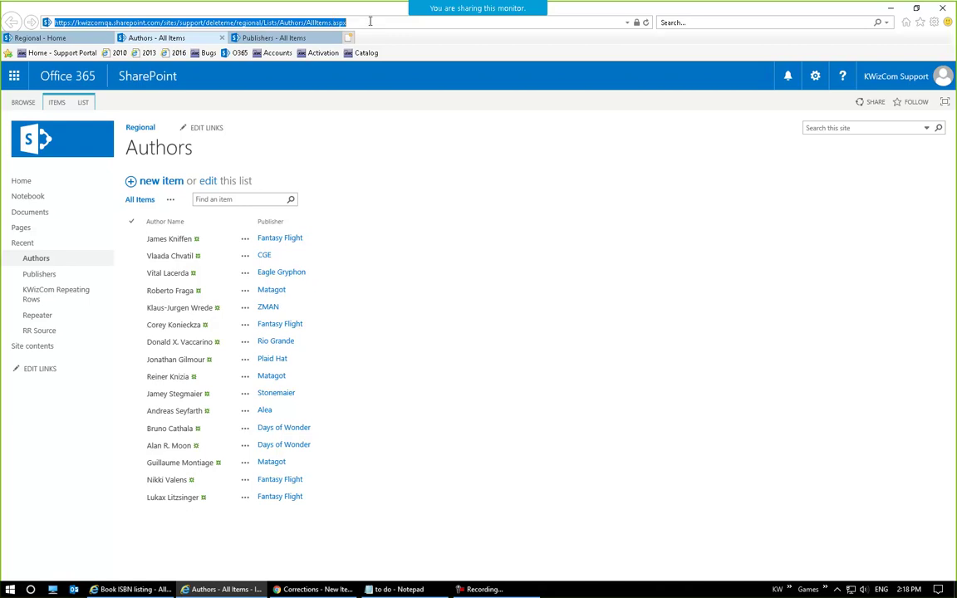
Step: Highlight the Regional site address of the Authors list and view the Publishers list
left_click_drag(260, 22, 48, 22)
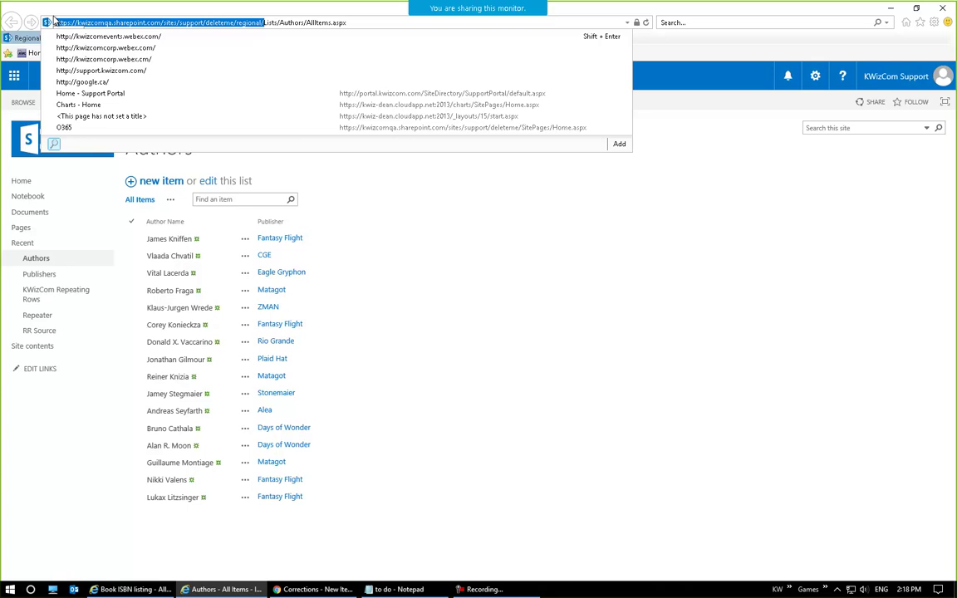
left_click(603, 300)
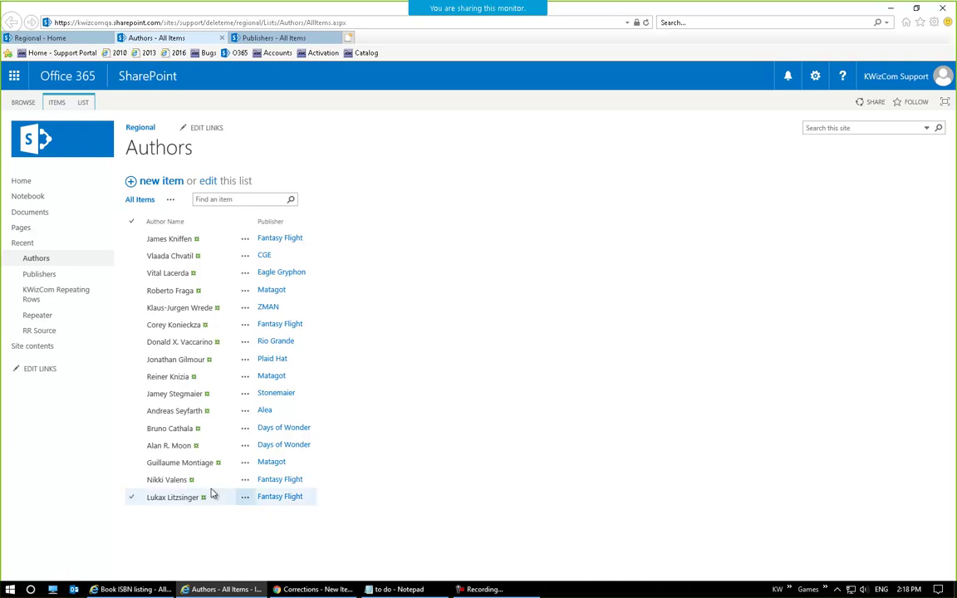
left_click(299, 37)
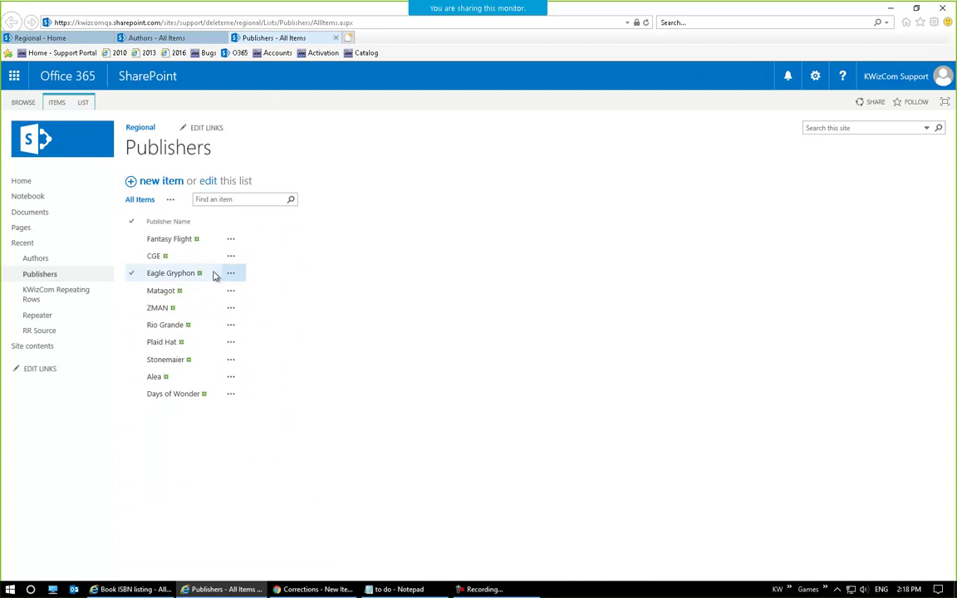
Step: Return to the Book ISBN listing column management and name the new lookup column "Publishers"
left_click(133, 589)
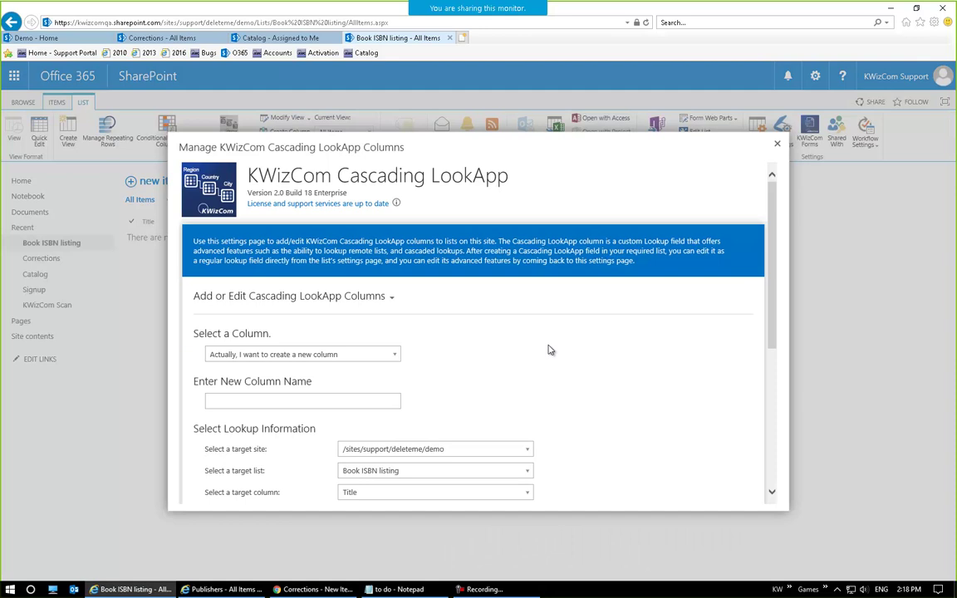
scroll(548, 347, "down", 2)
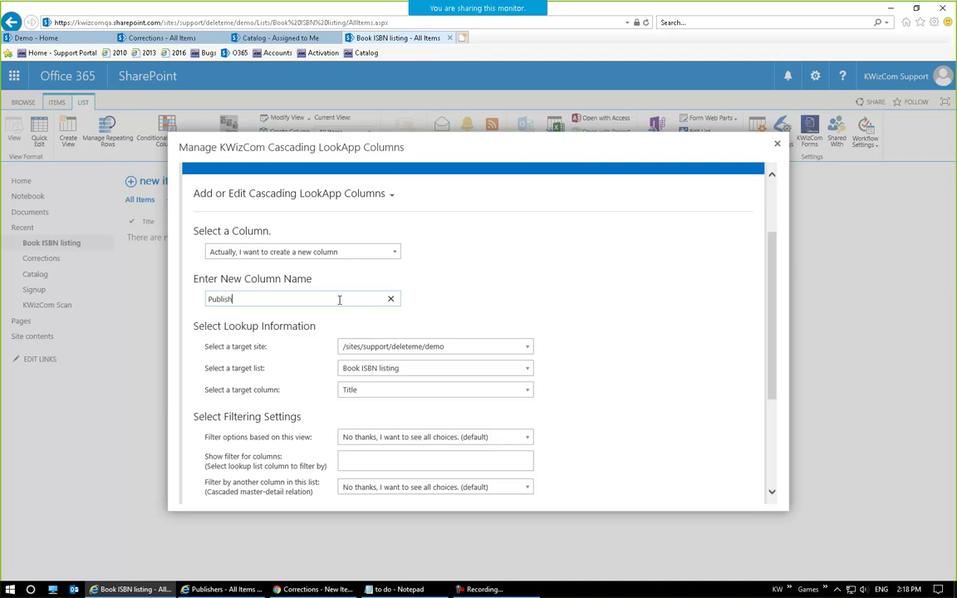
scroll(564, 242, "down", 2)
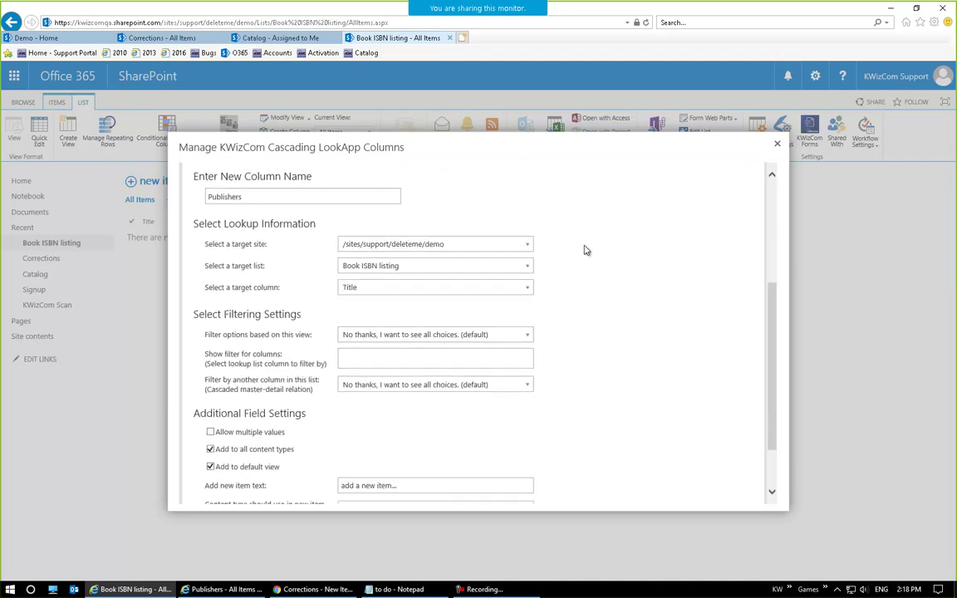
left_click(512, 286)
scroll(487, 359, "down", 3)
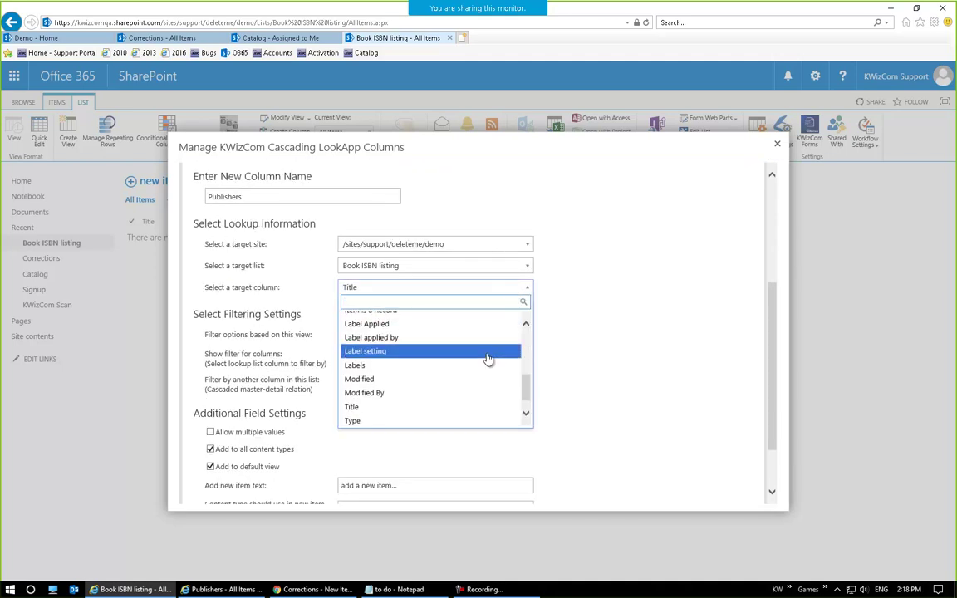
scroll(475, 353, "up", 3)
scroll(475, 353, "down", 2)
left_click(584, 360)
Step: Set the Publishers column's target site to /sites/support/deleteme/regional and its target list to Publishers
left_click(526, 245)
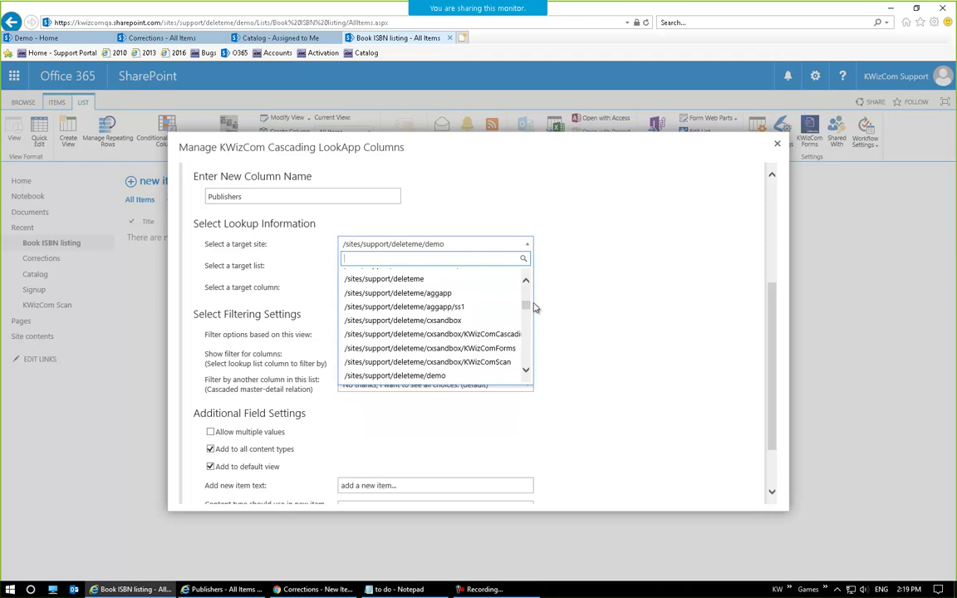
left_click_drag(528, 309, 527, 321)
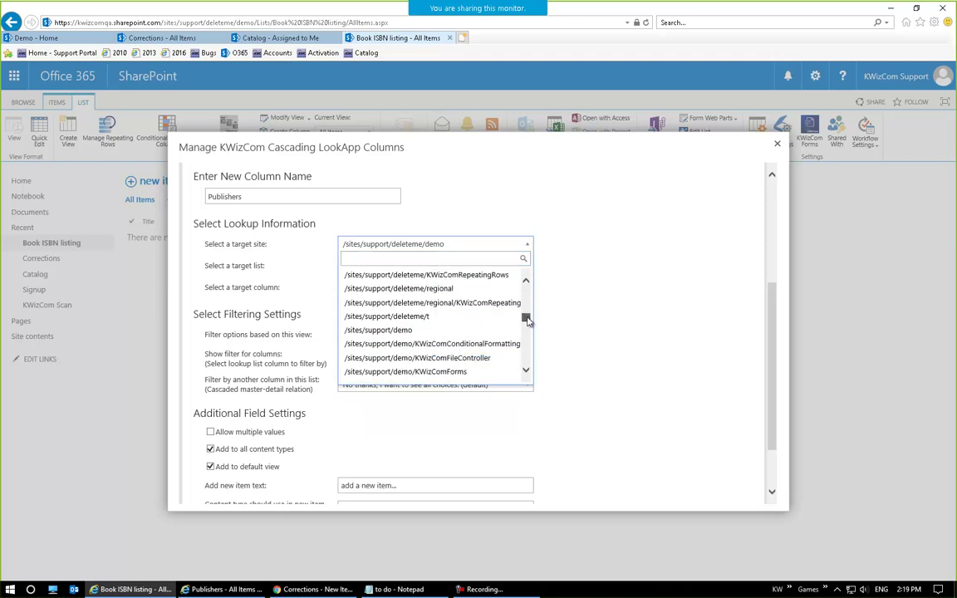
scroll(461, 324, "down", 1)
scroll(457, 319, "up", 1)
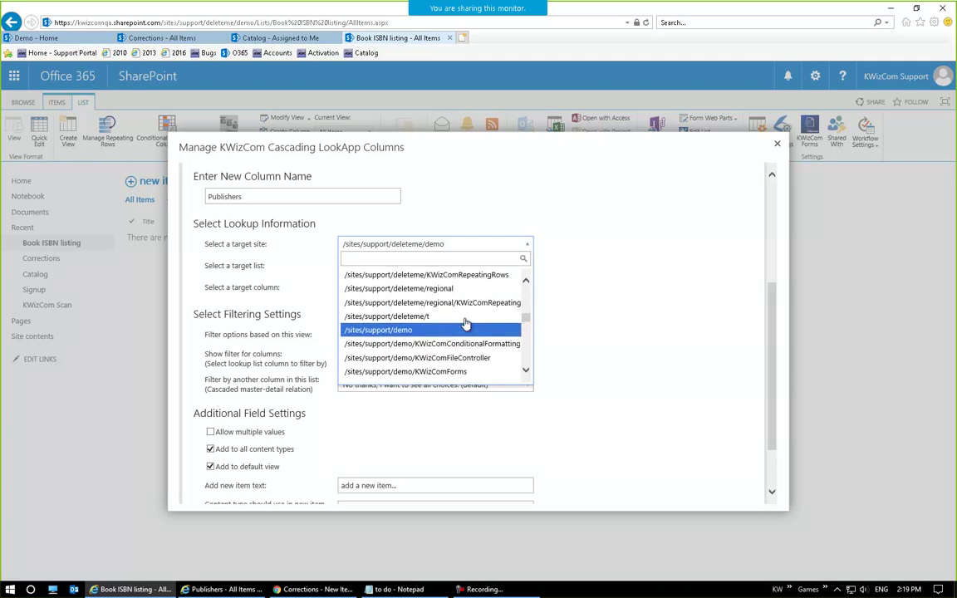
left_click(464, 291)
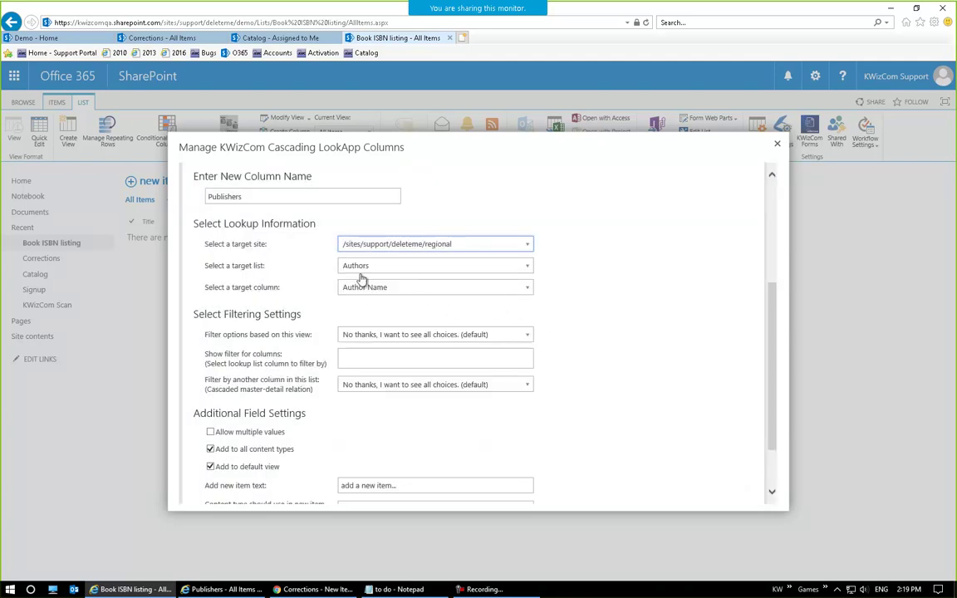
left_click(464, 277)
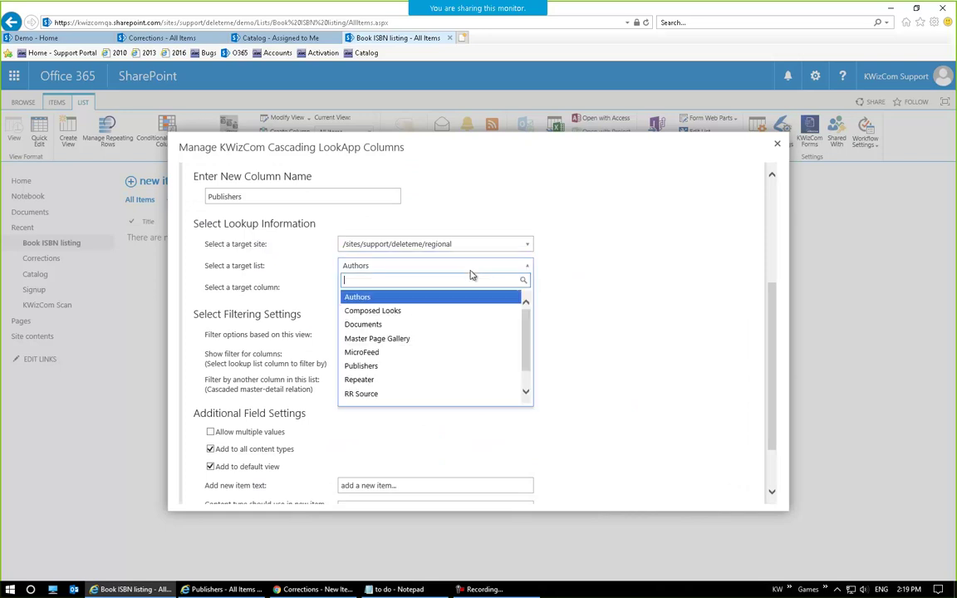
left_click(440, 365)
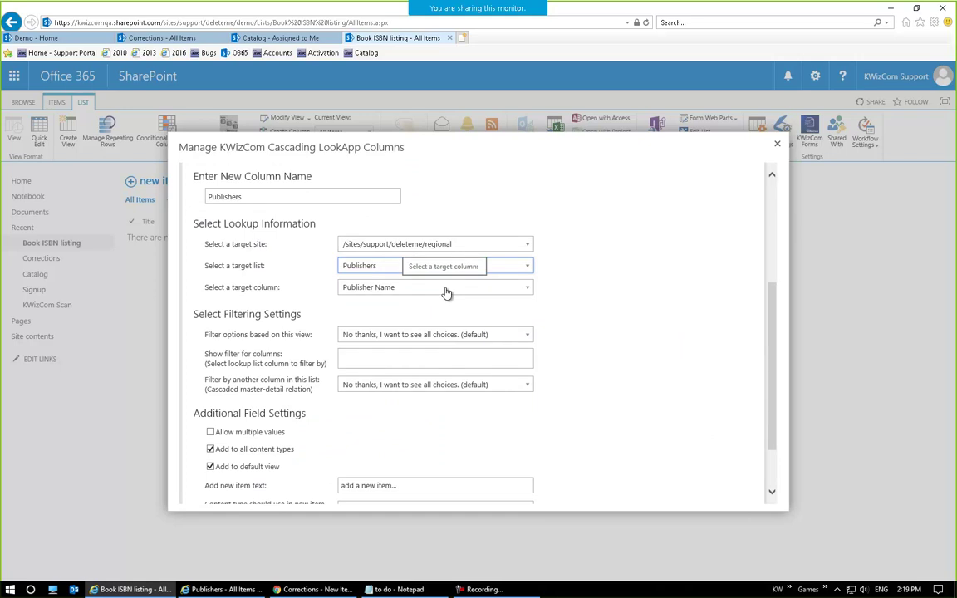
Step: Clear the add-new-item text for the Publishers column and save the column
scroll(513, 266, "down", 2)
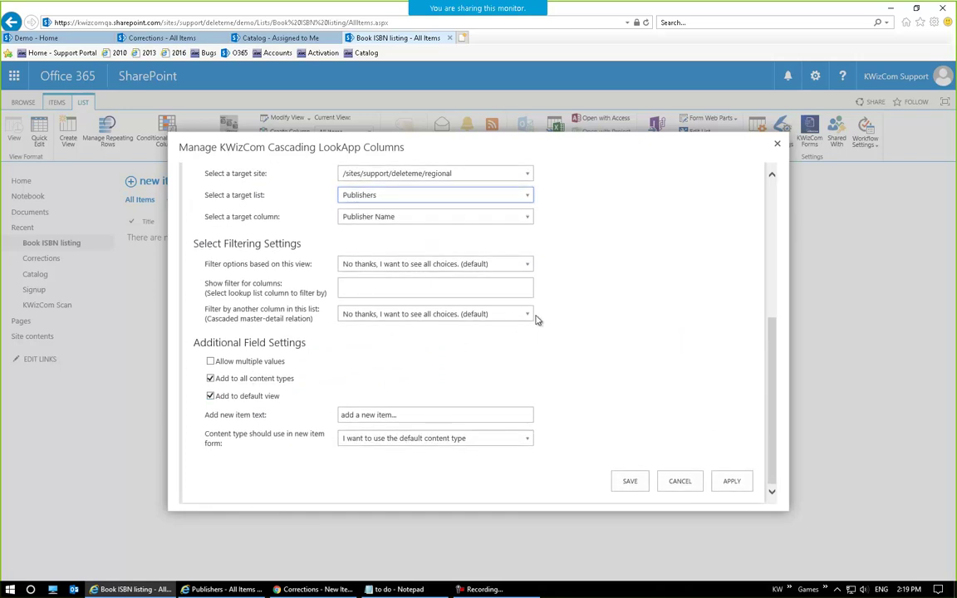
left_click(463, 415)
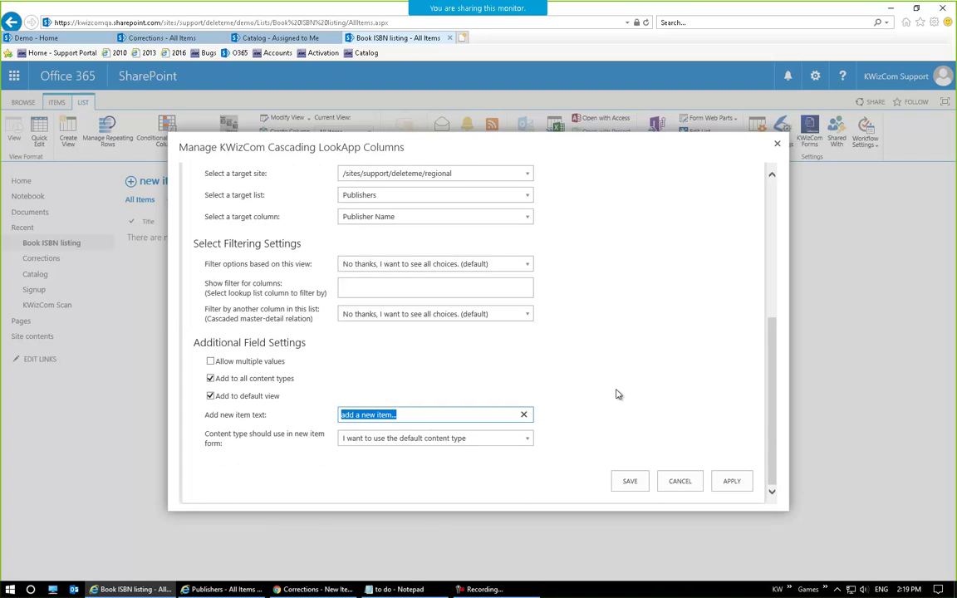
key("BackSpace")
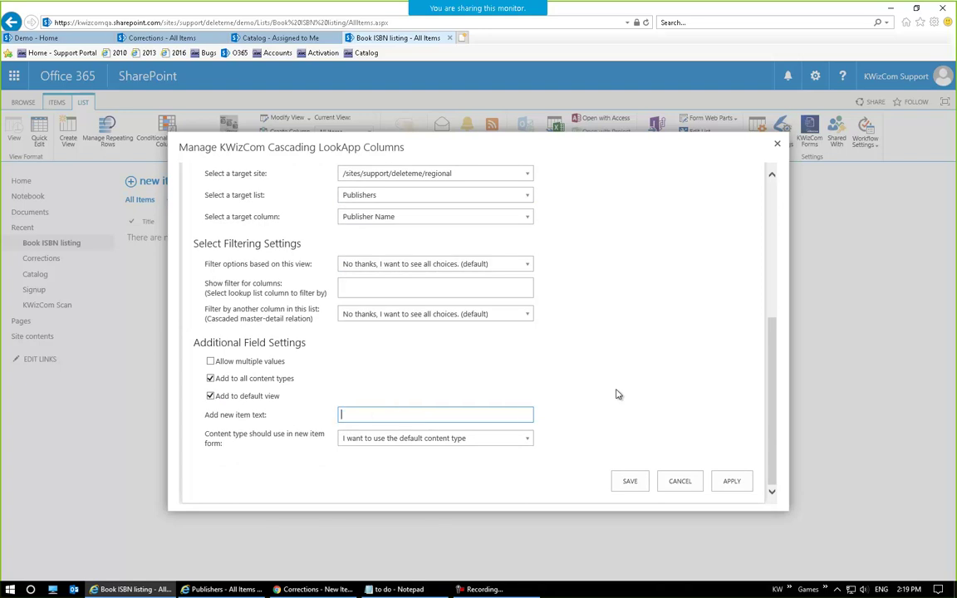
left_click(629, 483)
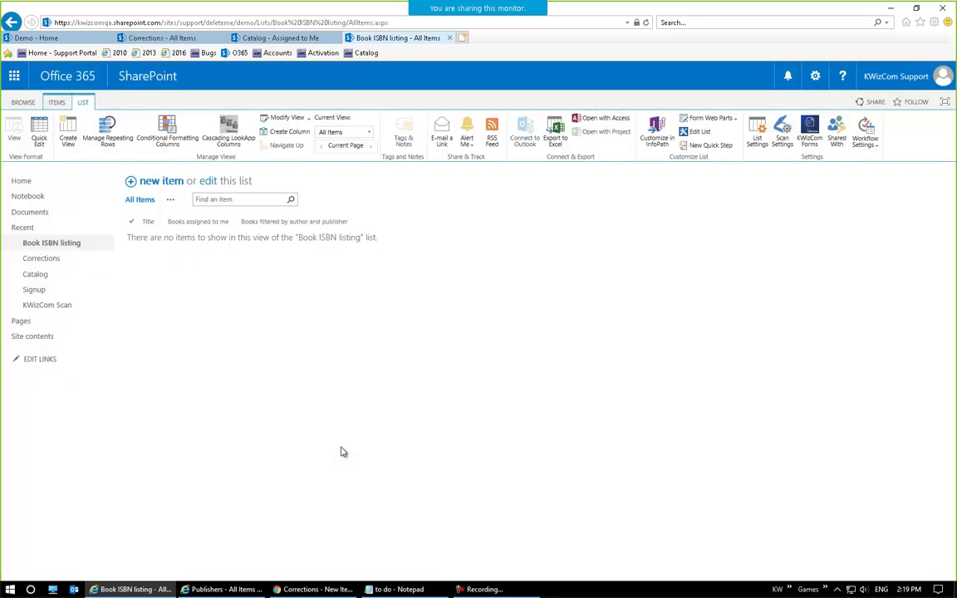
Step: Open a new Book ISBN listing item, check the choices of its Publishers field, and cancel the form
left_click(170, 188)
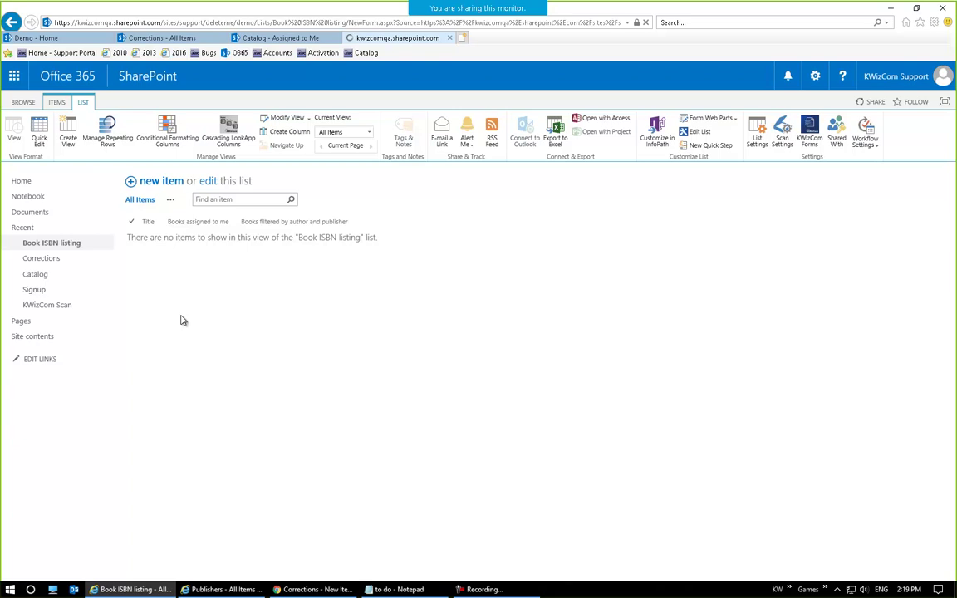
key("XF86AudioLowerVolume")
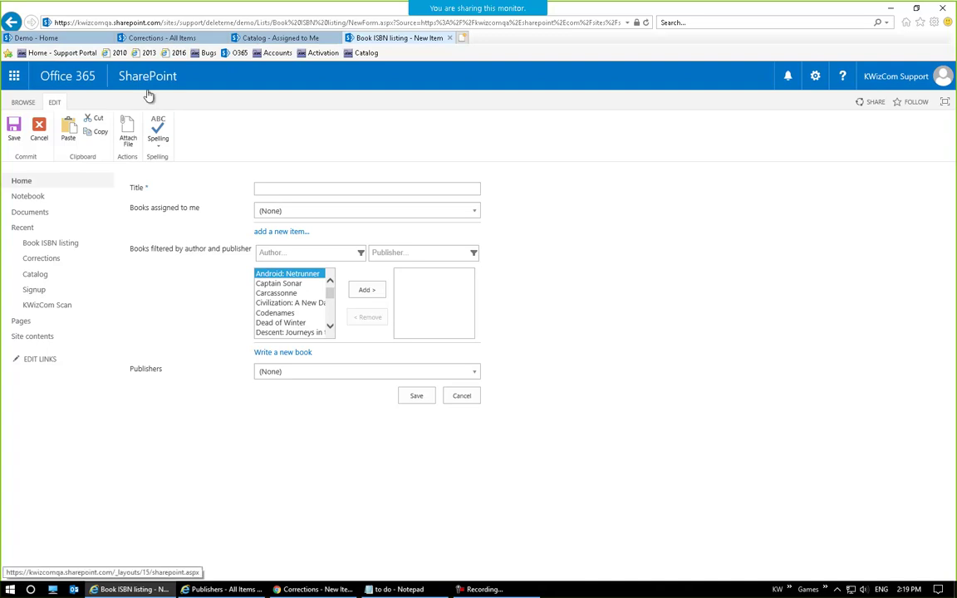
left_click(333, 374)
left_click(631, 381)
left_click(465, 397)
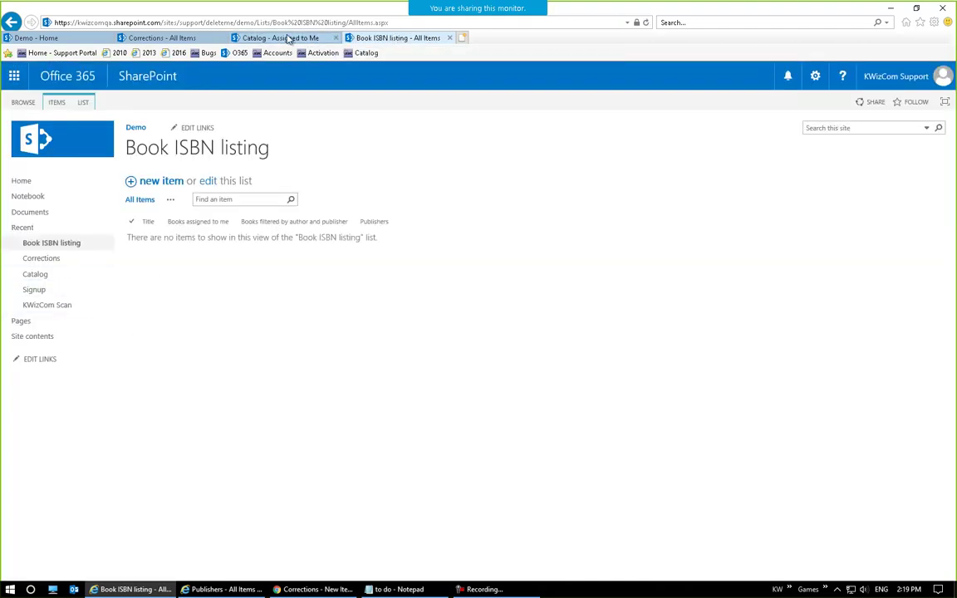
Step: Open the Cascading LookApp column management for Book ISBN listing and name a new column "Authors"
left_click(263, 37)
left_click(393, 39)
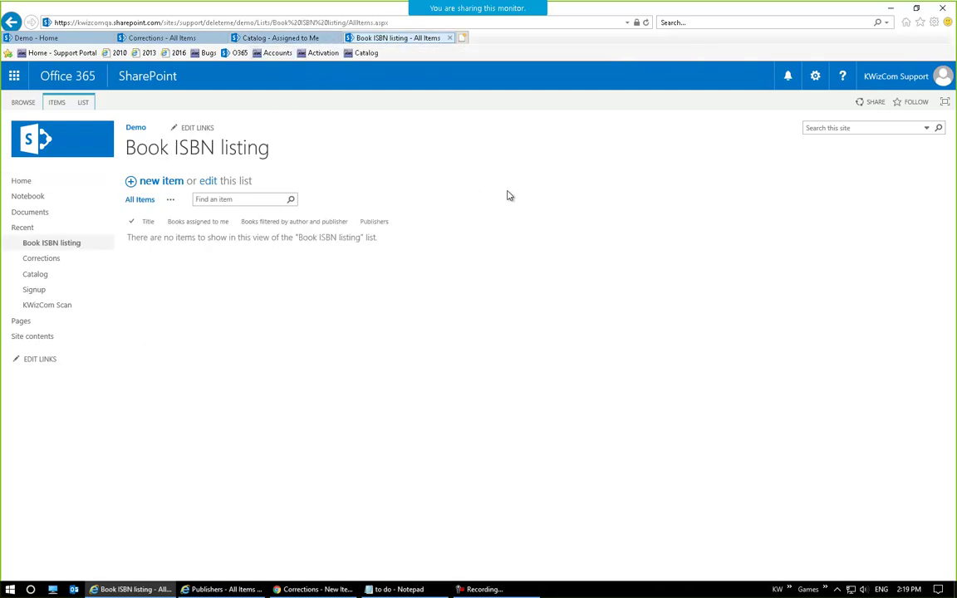
left_click(85, 104)
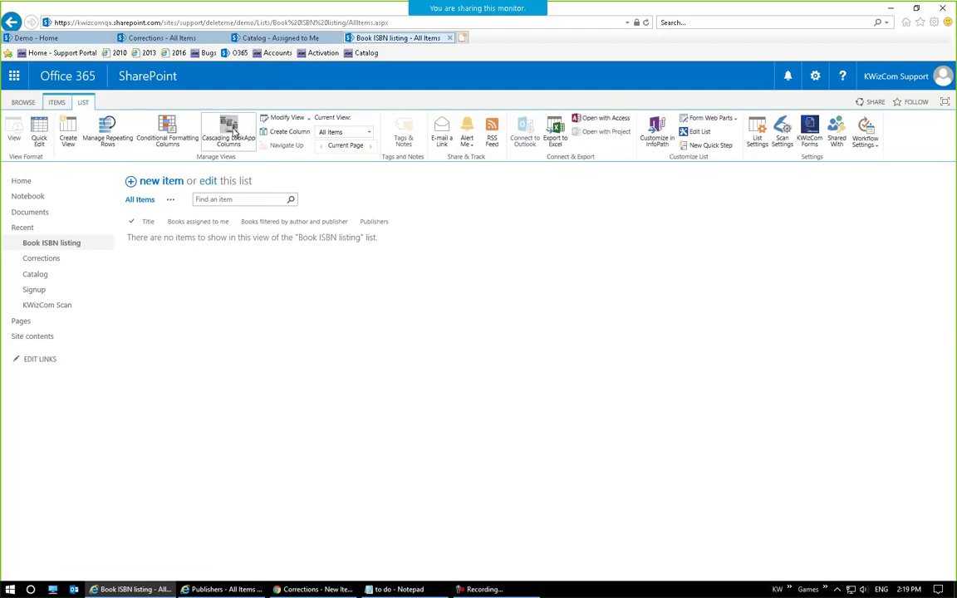
left_click(213, 123)
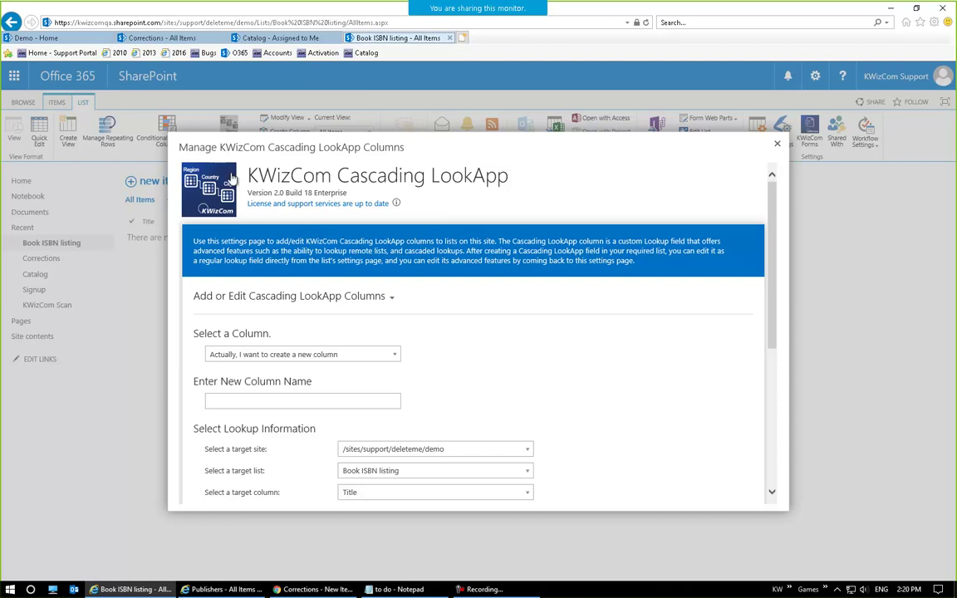
left_click(331, 355)
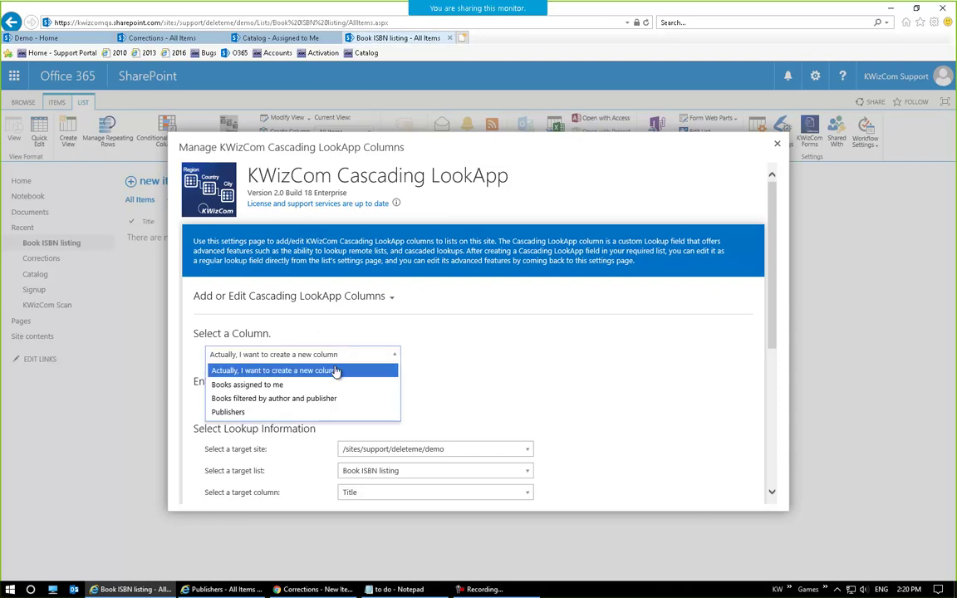
left_click(334, 371)
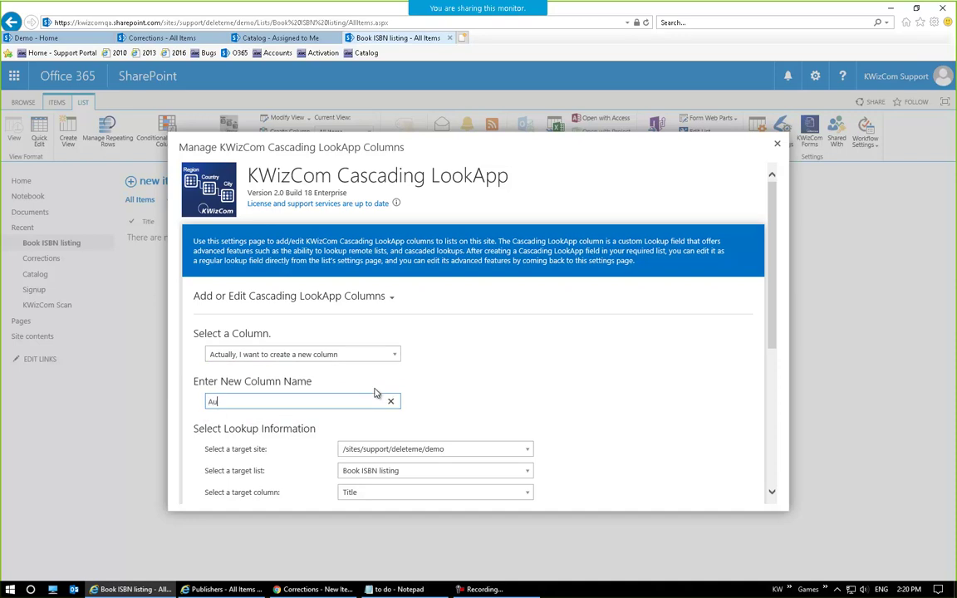
left_click(452, 367)
Step: Set the Authors column's target site to /sites/support/deleteme/regional
scroll(468, 356, "down", 2)
left_click(468, 355)
scroll(464, 407, "up", 1)
scroll(523, 419, "down", 5)
scroll(465, 435, "down", 5)
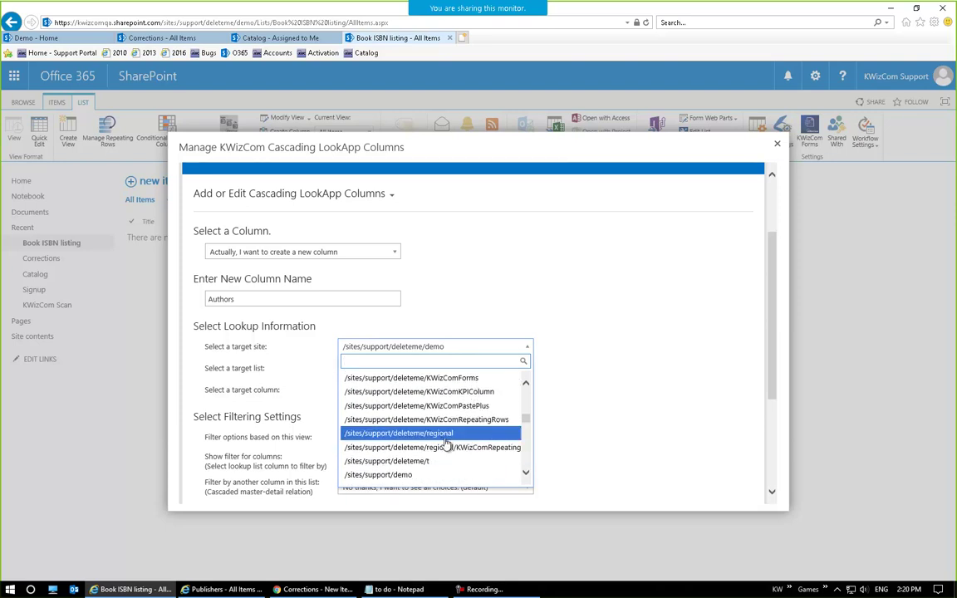
left_click(440, 434)
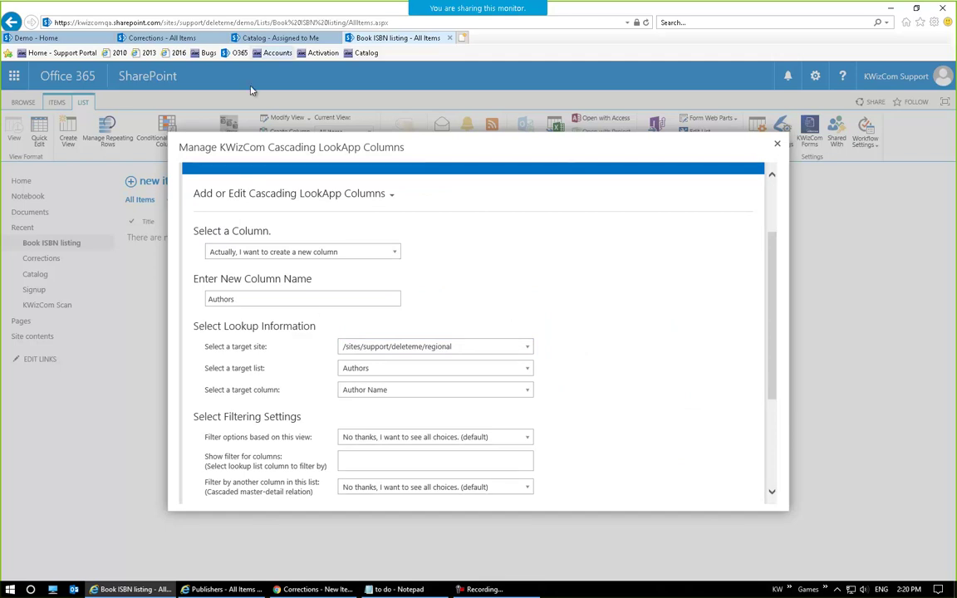
Step: View the Regional site's Authors list with its publishers, and return to the column management
left_click(226, 589)
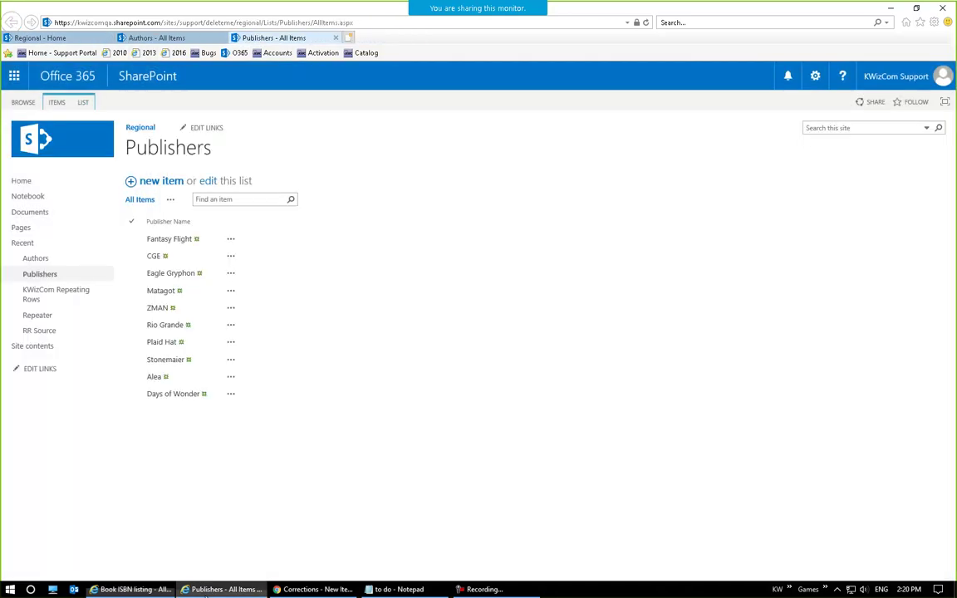
left_click(166, 38)
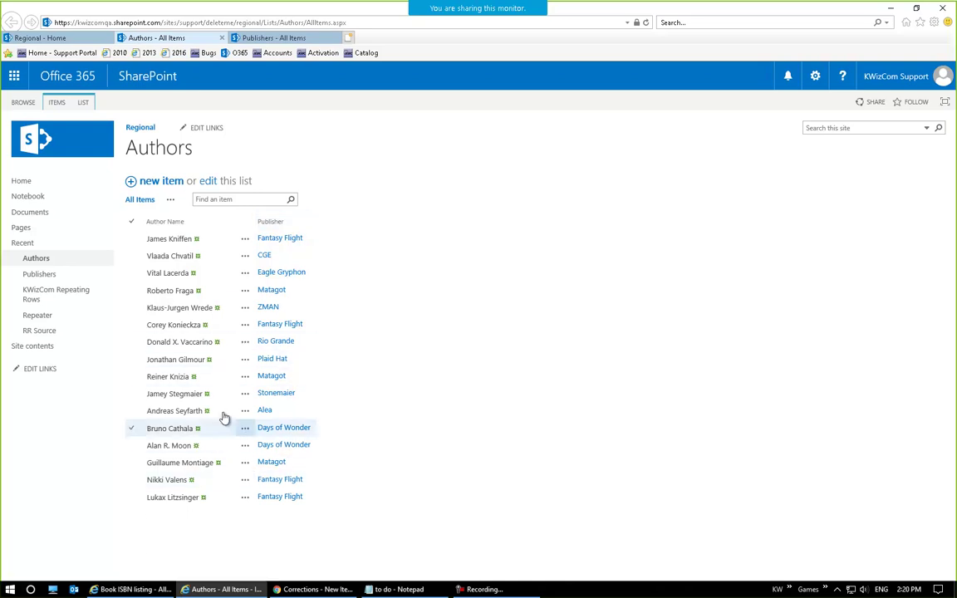
left_click(135, 590)
Step: Filter the Authors column by the Publishers column of this list as a cascaded master-detail relation
scroll(507, 270, "down", 3)
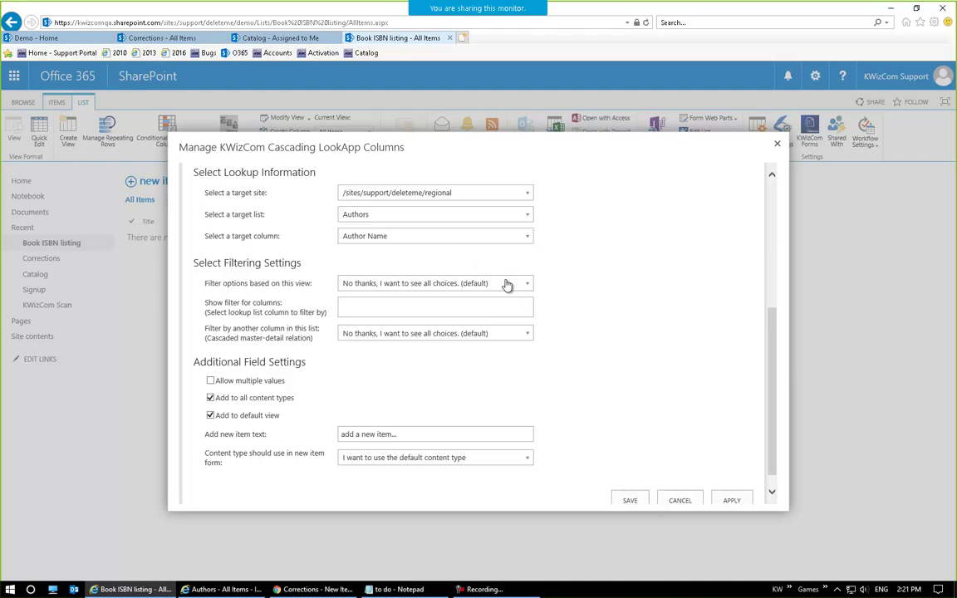
left_click(504, 335)
left_click(413, 391)
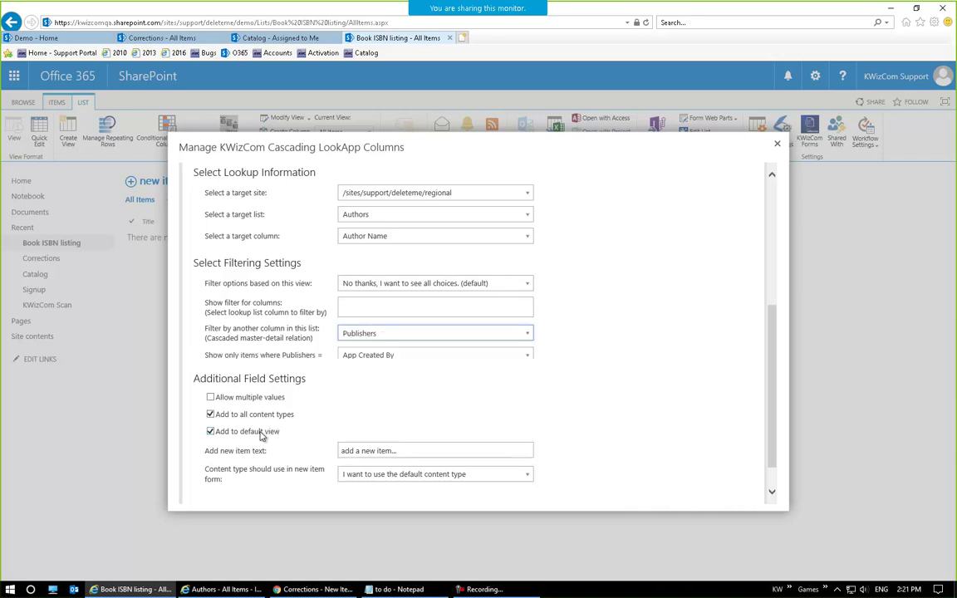
Step: Highlight the cascading filter captions and compare them with the Publisher column in the Regional site's Authors list
left_click_drag(206, 358, 307, 363)
left_click(225, 365)
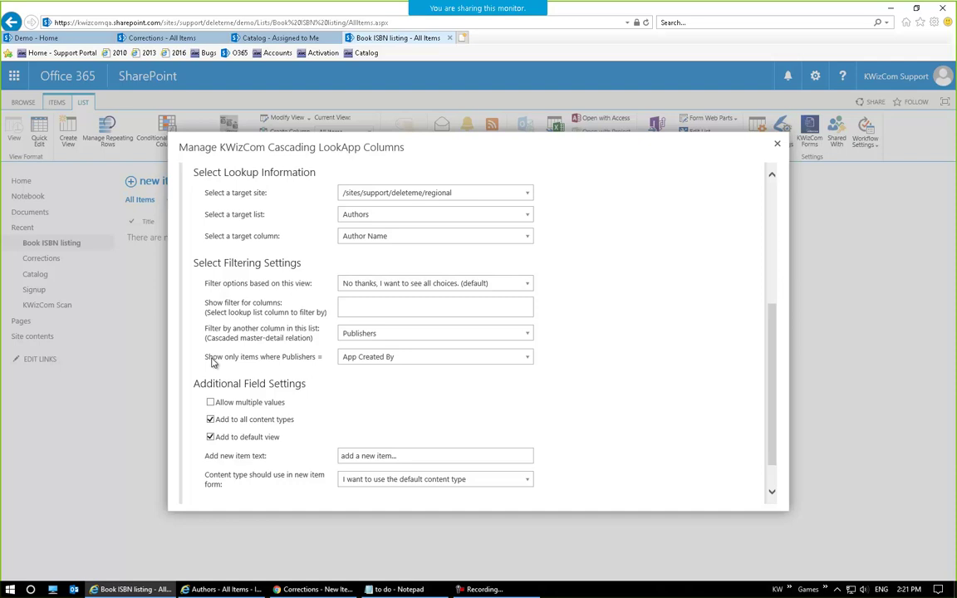
left_click_drag(205, 328, 315, 342)
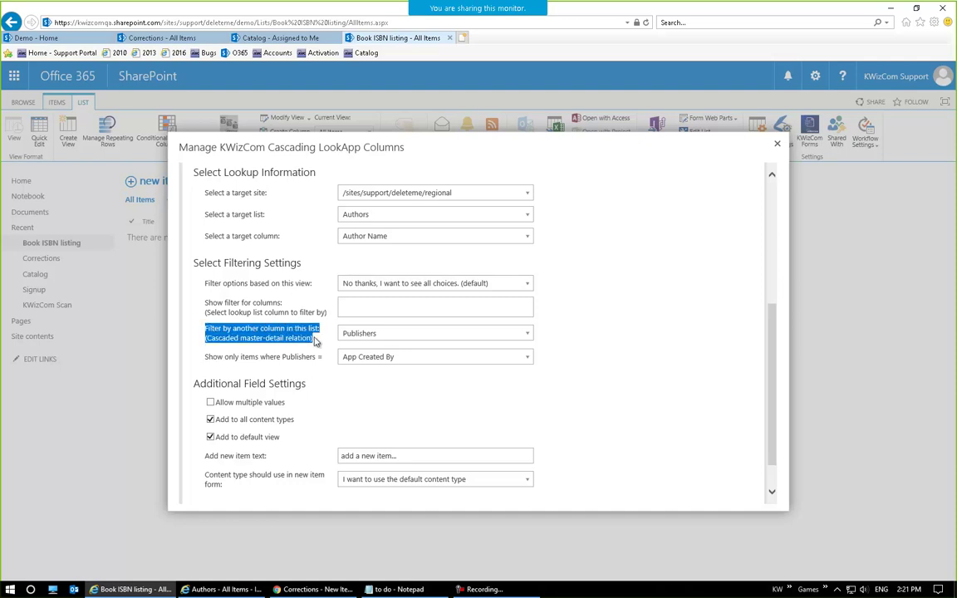
left_click_drag(205, 357, 300, 359)
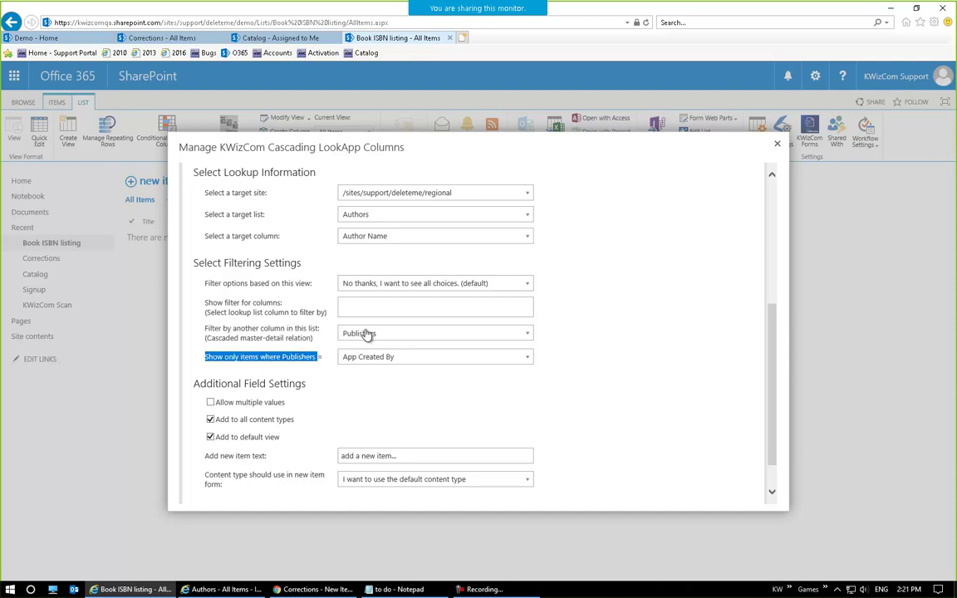
left_click(214, 589)
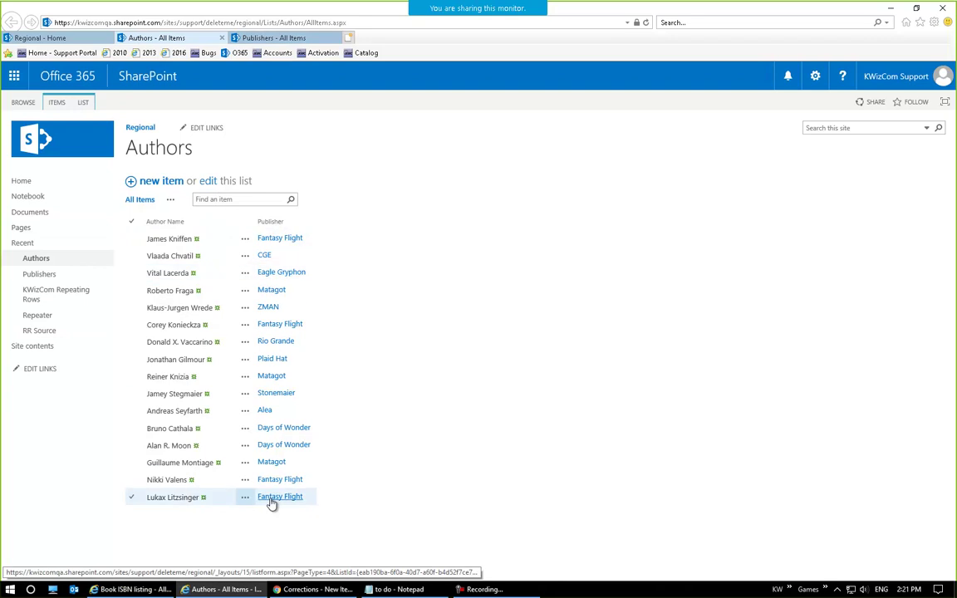
left_click(133, 589)
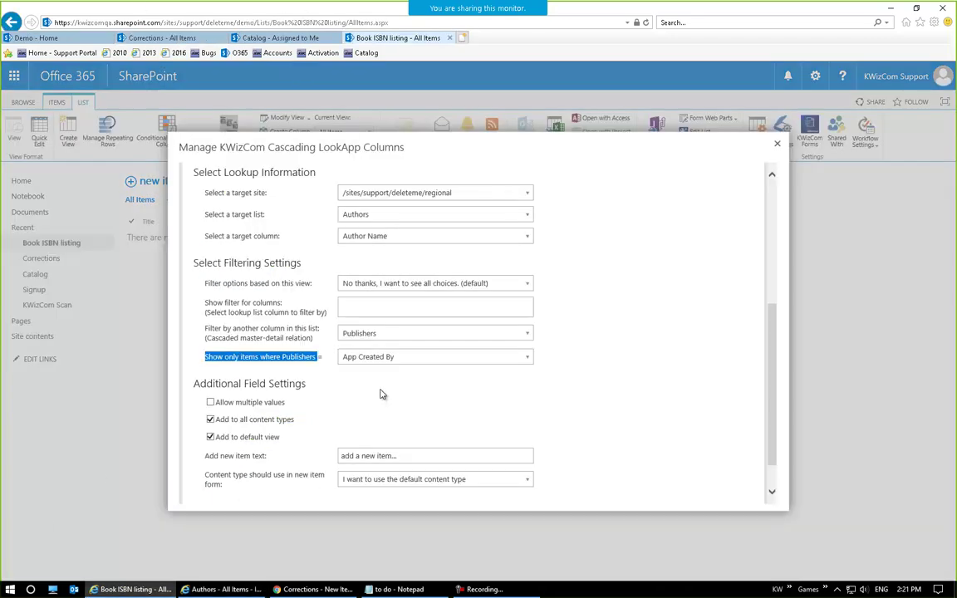
Step: Show only items whose Publisher column matches Publishers, and check that column in the Authors list
left_click(365, 357)
scroll(405, 421, "down", 5)
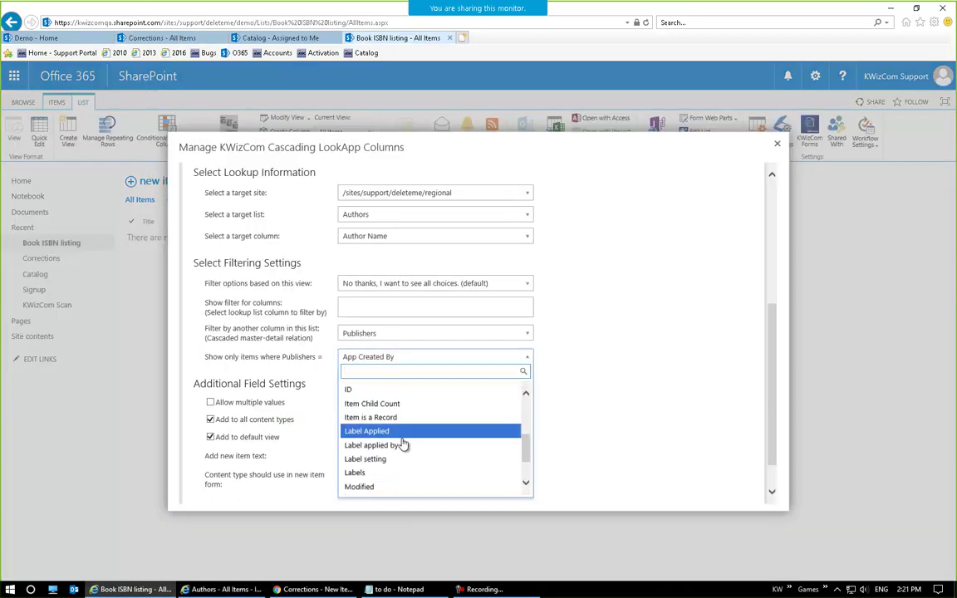
left_click(381, 462)
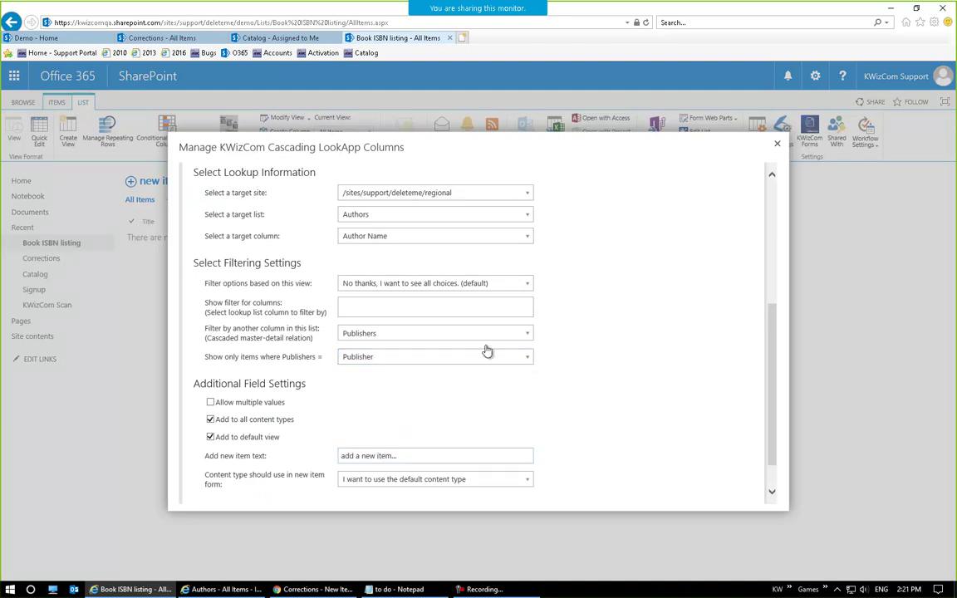
left_click(222, 588)
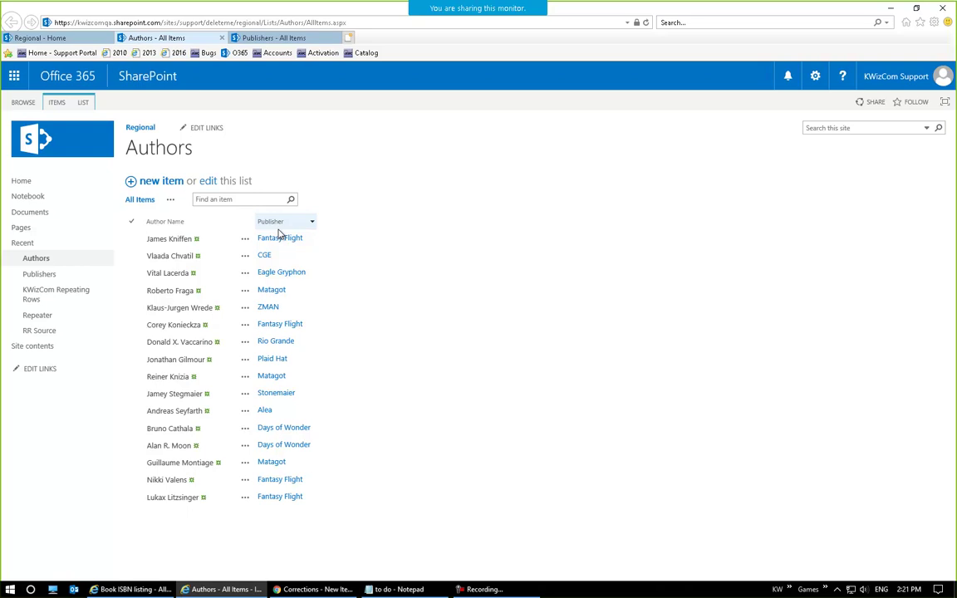
left_click(132, 589)
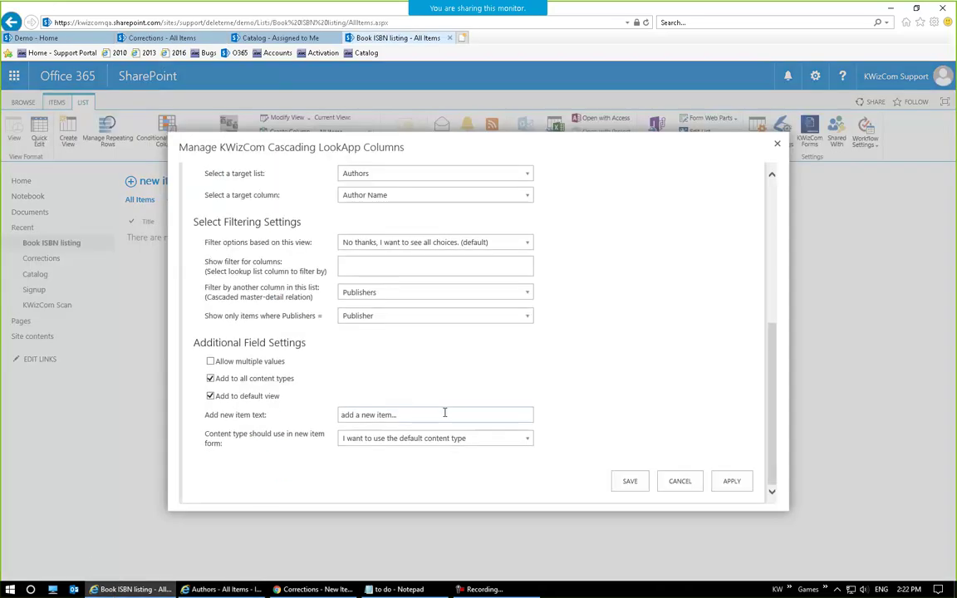
Step: Clear the Authors column's add-new-item text and save the column
left_click_drag(470, 413, 288, 417)
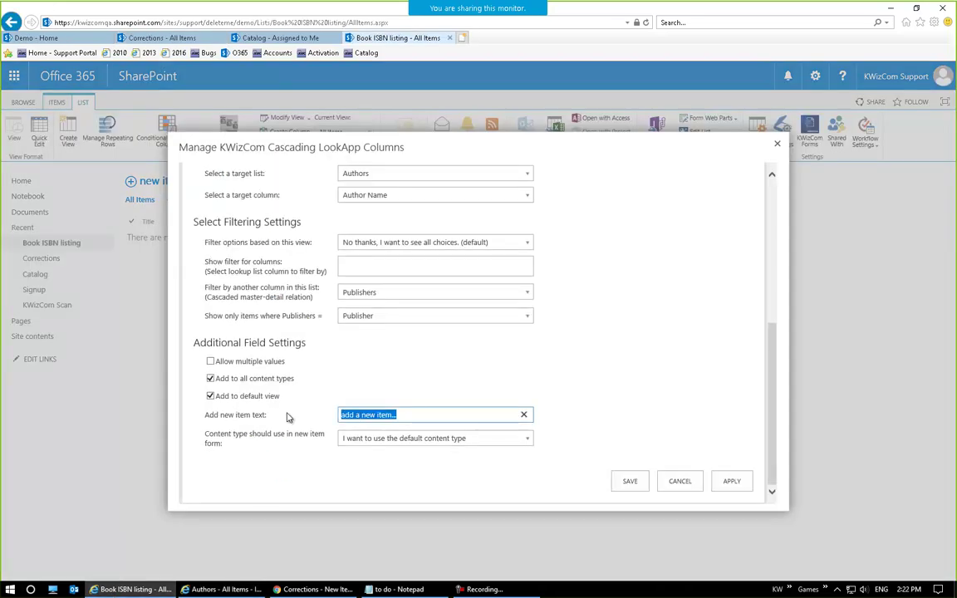
key("BackSpace")
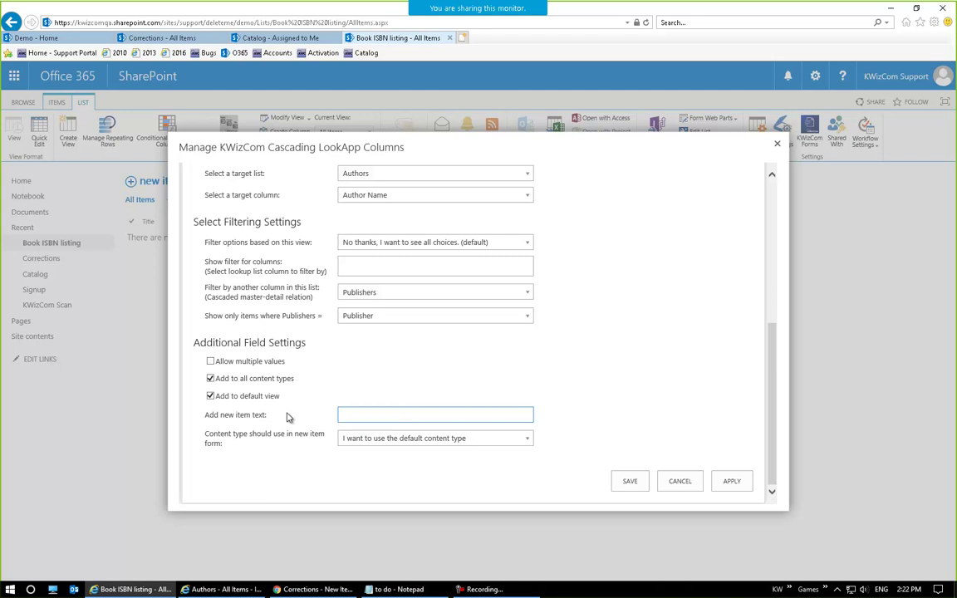
left_click(630, 483)
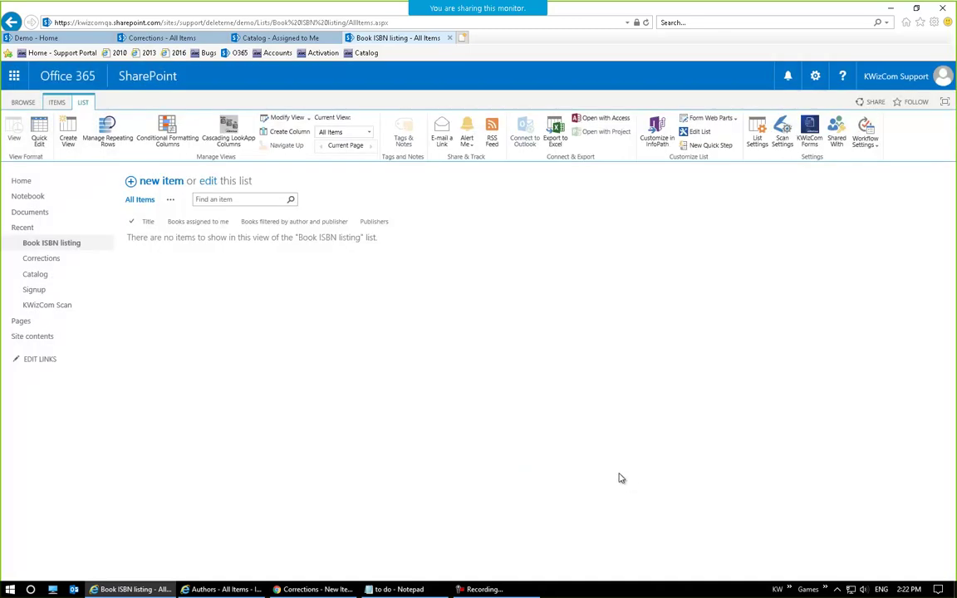
Step: Test the cascade in a new Book ISBN listing item by listing authors without a publisher and with Fantasy Flight, and discard the form
left_click(170, 184)
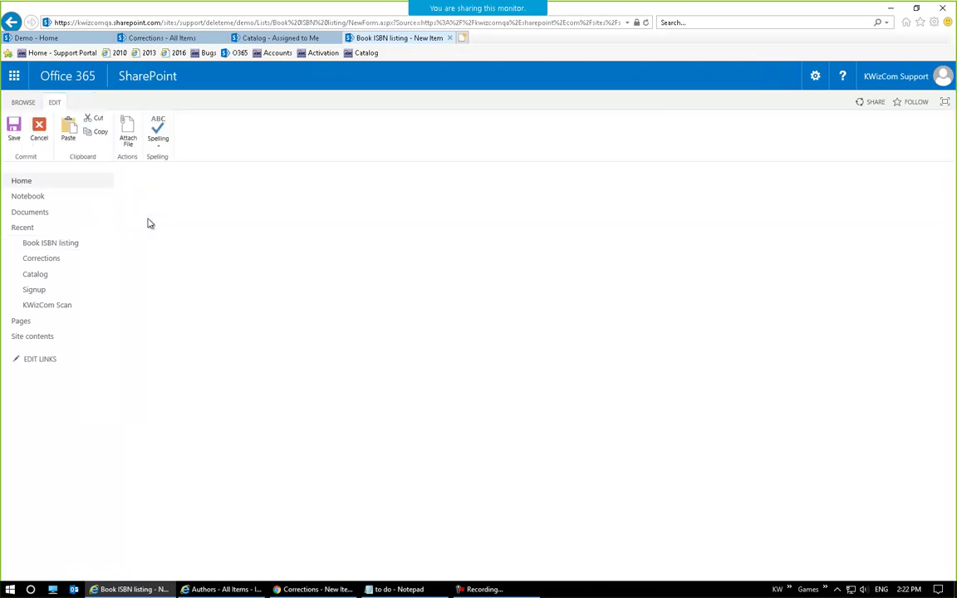
left_click(449, 393)
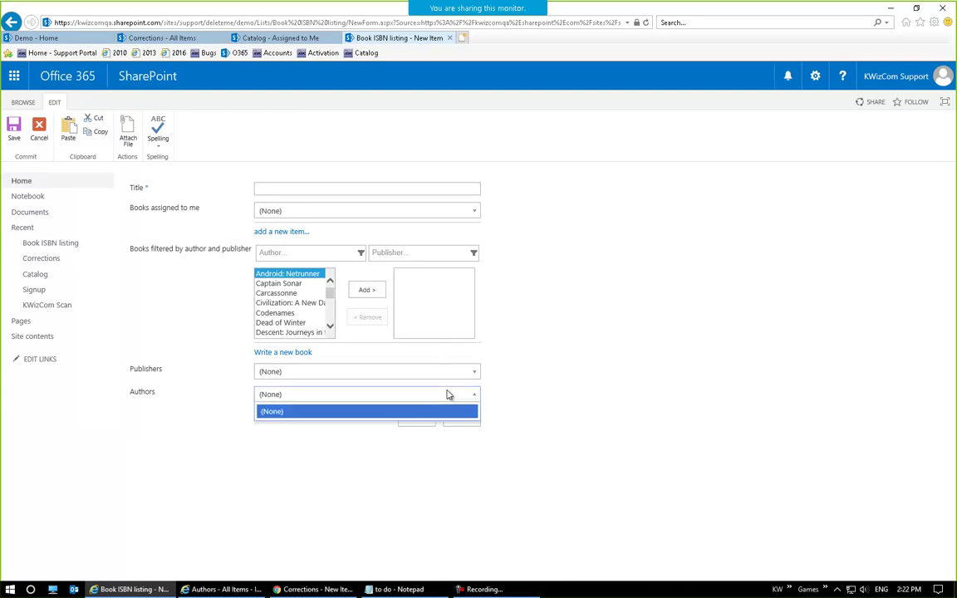
left_click(264, 412)
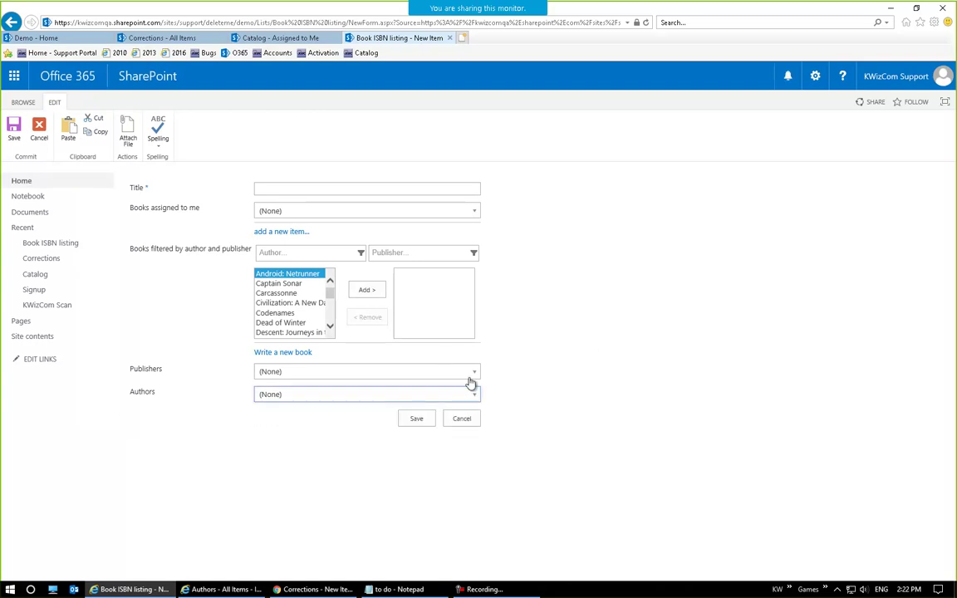
left_click(470, 375)
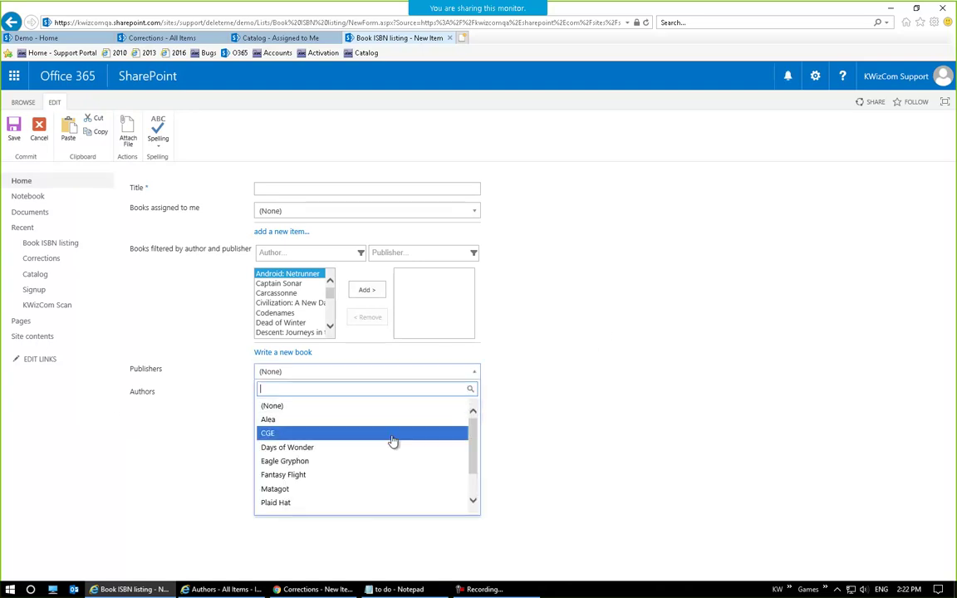
left_click(365, 479)
left_click(304, 396)
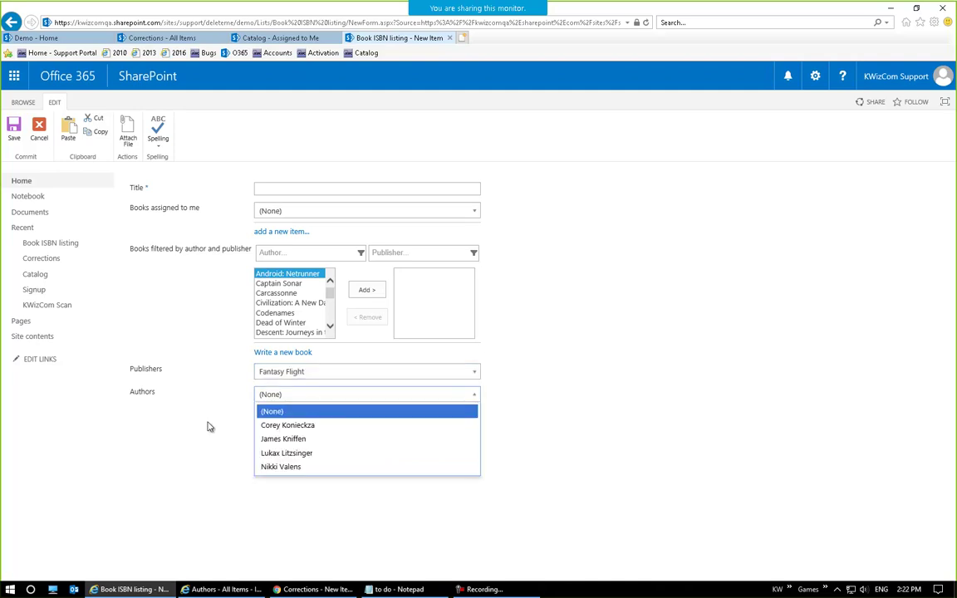
left_click(200, 429)
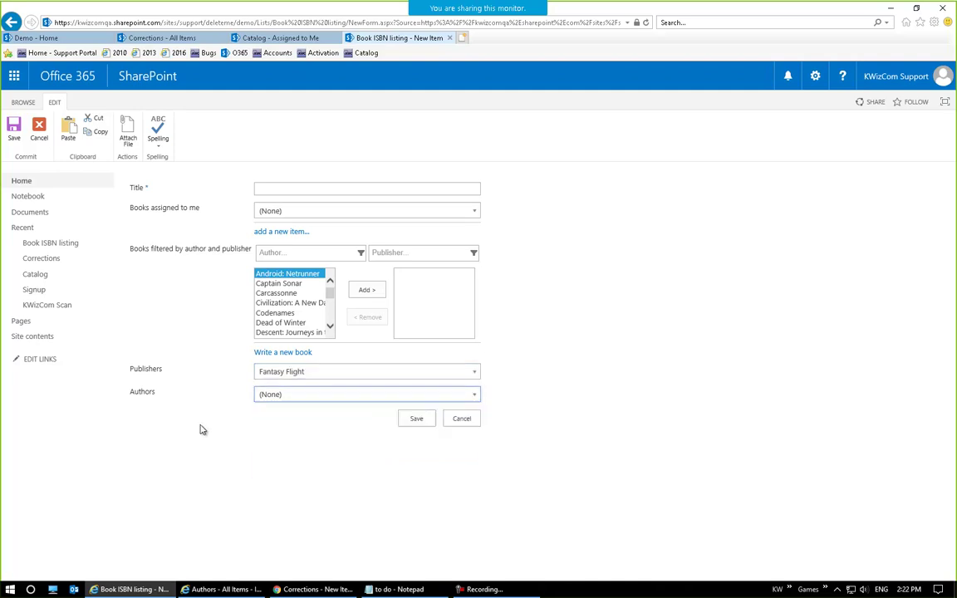
left_click(462, 423)
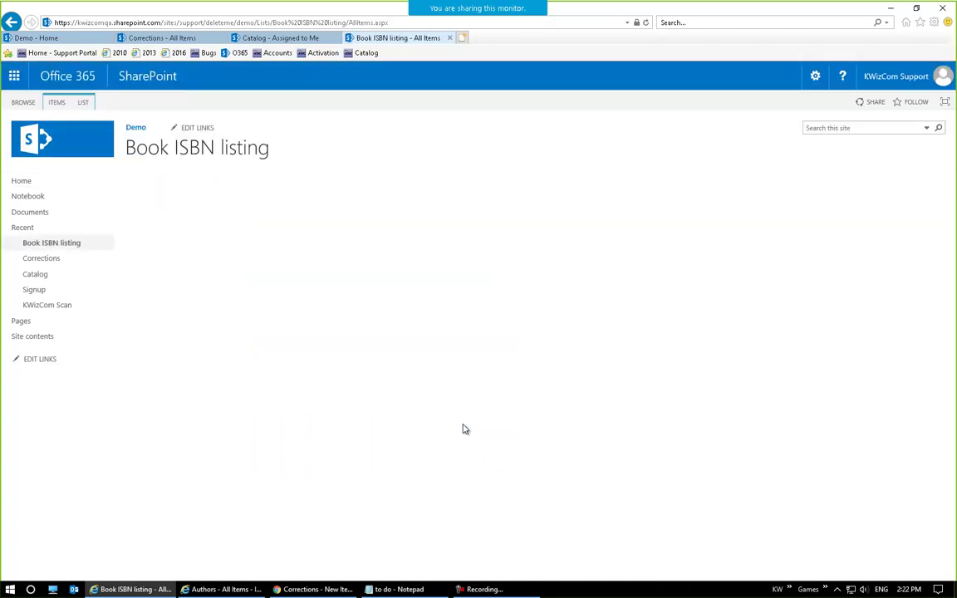
Step: Start a new Cascading LookApp column named "Books by author" that looks up the Title column of the Catalog list
left_click(83, 103)
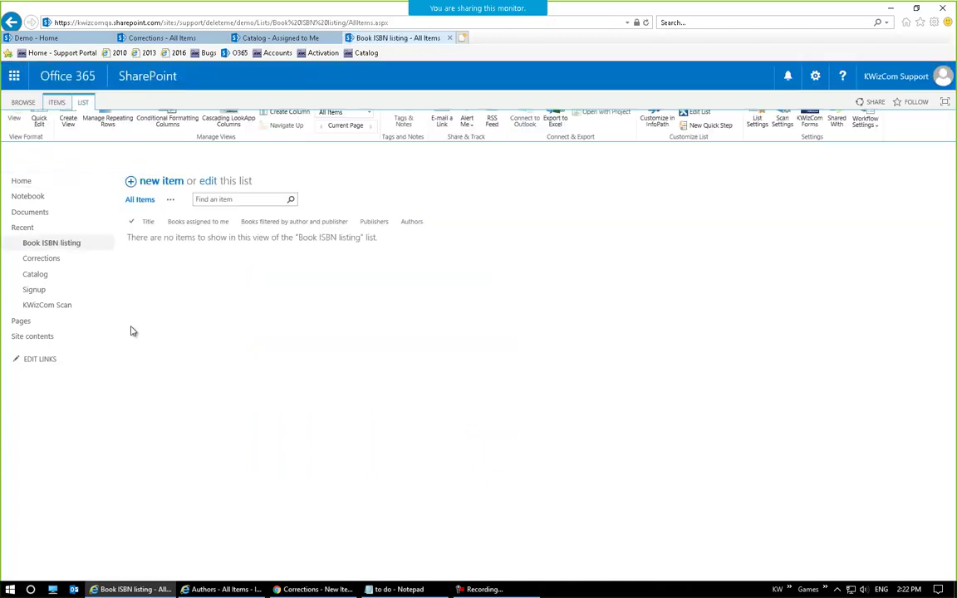
left_click(228, 133)
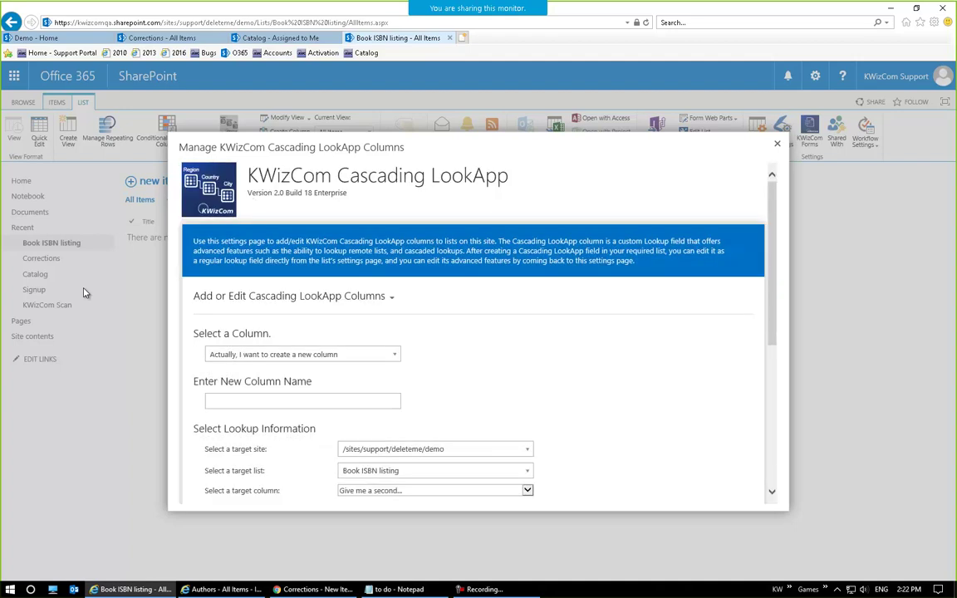
left_click(368, 400)
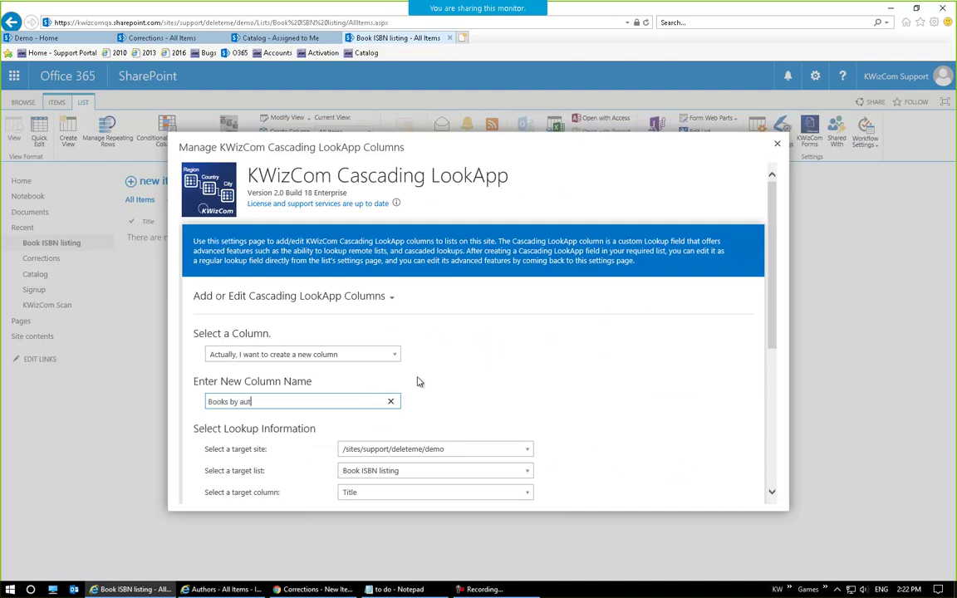
scroll(490, 359, "down", 2)
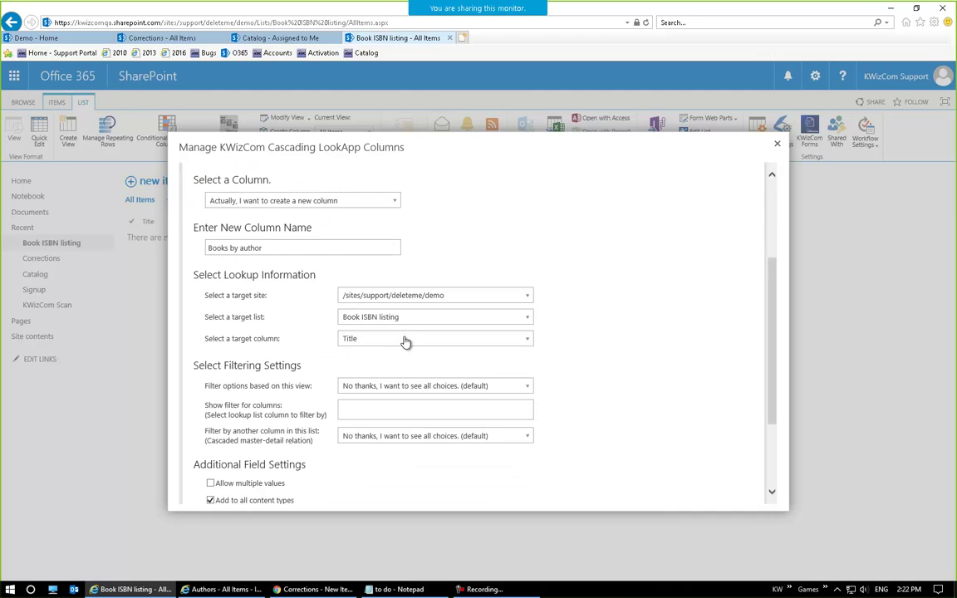
left_click(480, 320)
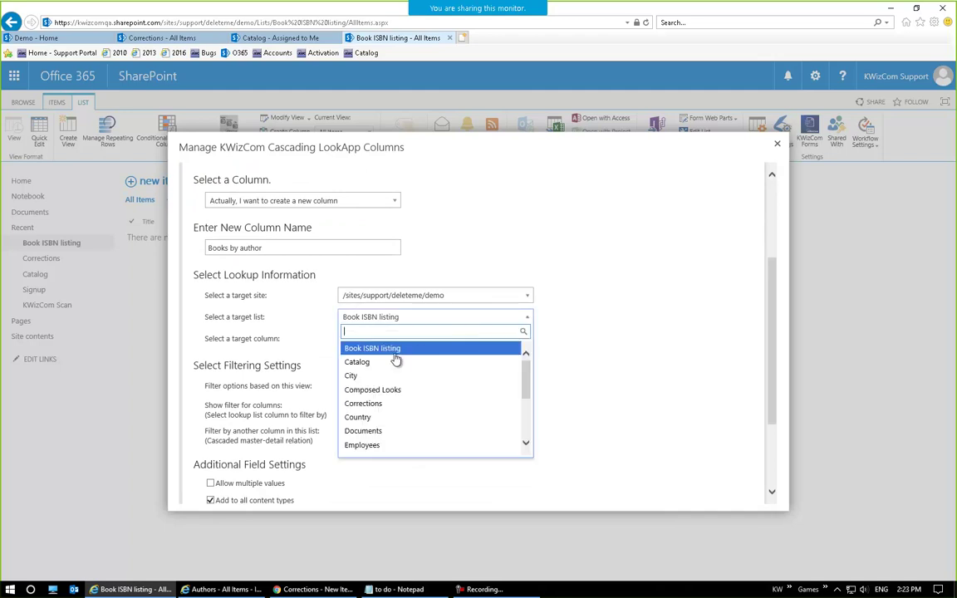
left_click(412, 366)
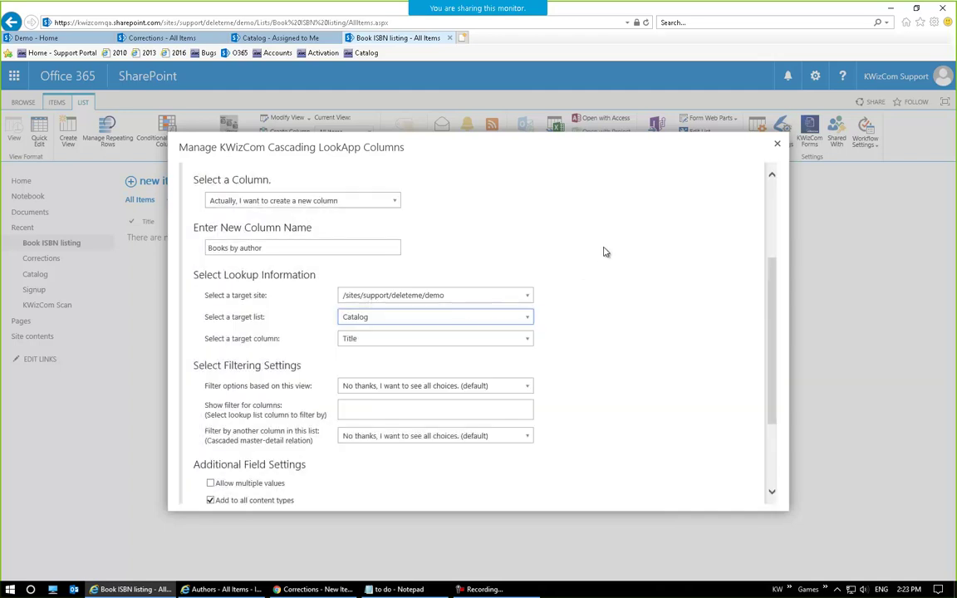
Step: Review the Catalog list and the cascading Publisher, Author and Book fields in a new Corrections item
scroll(469, 315, "down", 2)
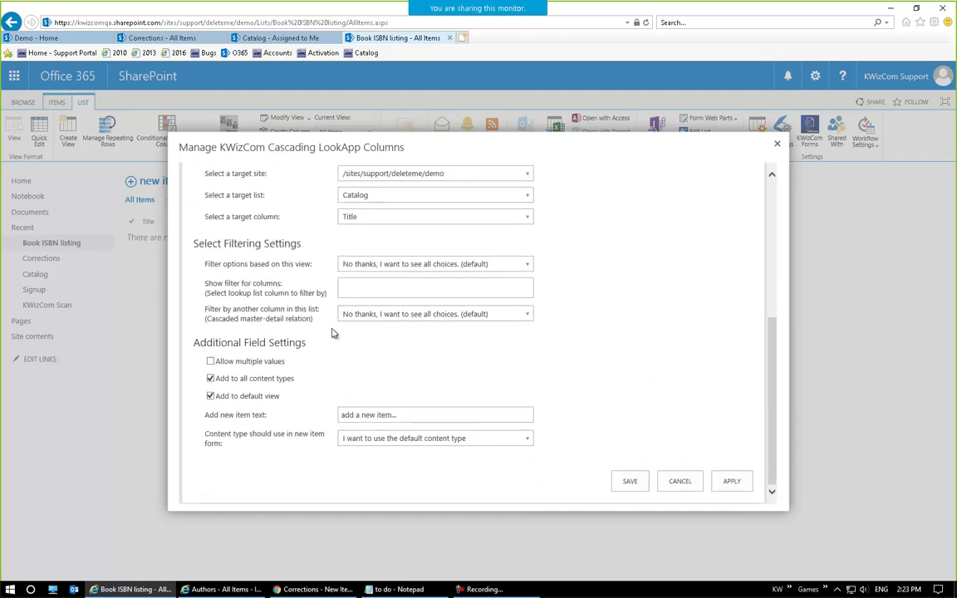
left_click(249, 37)
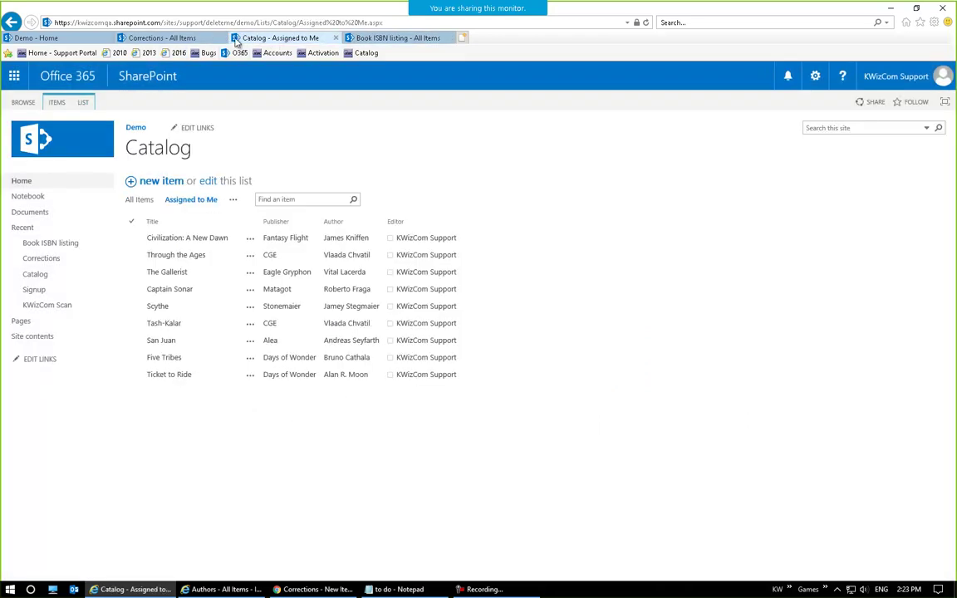
left_click(183, 38)
left_click(161, 181)
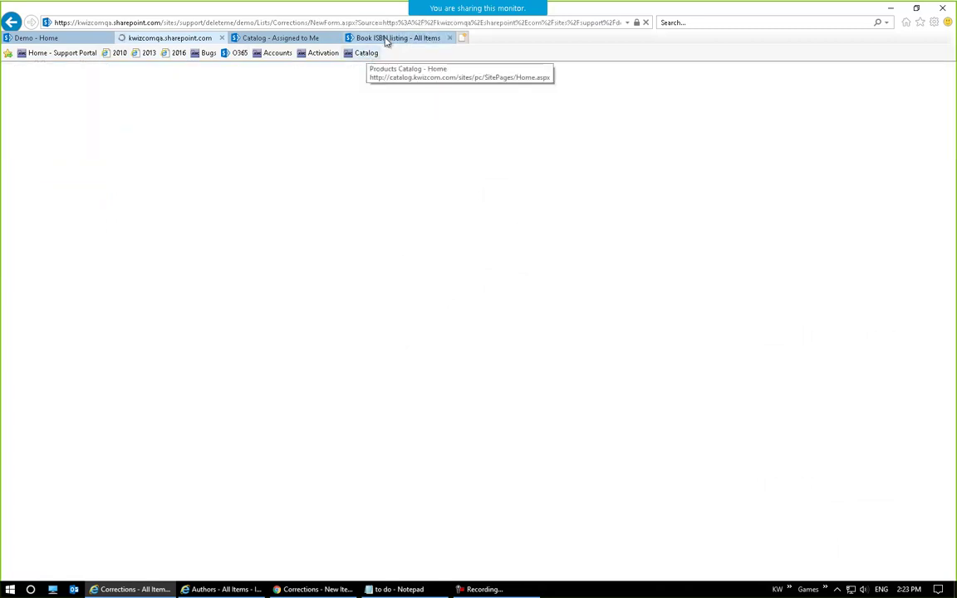
left_click(371, 40)
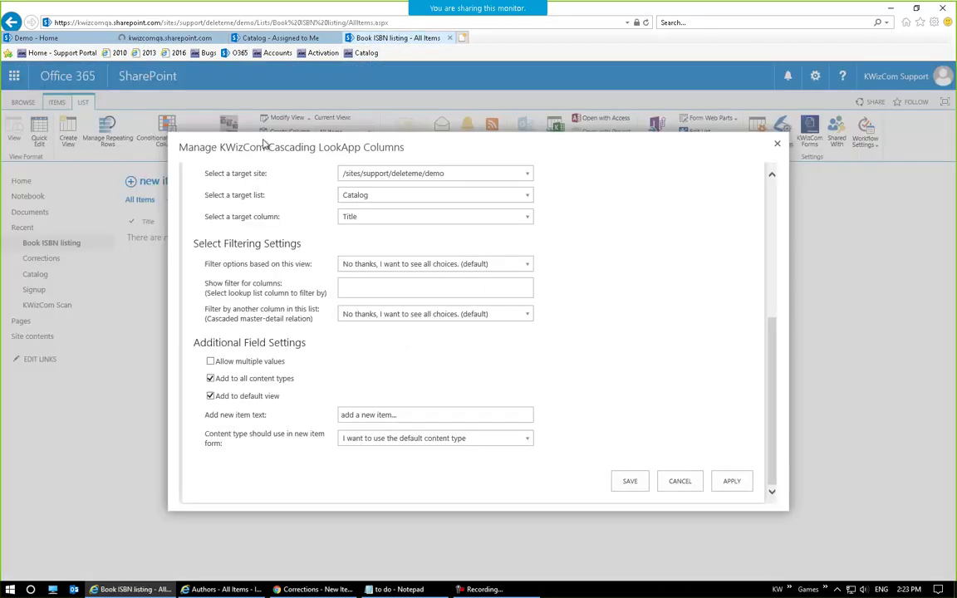
left_click(171, 38)
left_click(336, 192)
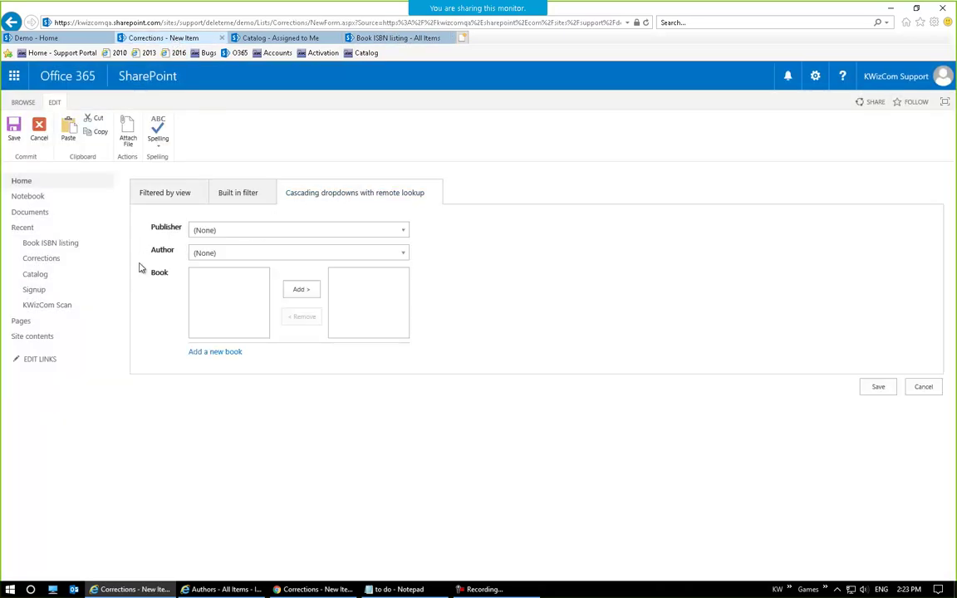
left_click_drag(153, 275, 177, 249)
Step: Filter the "Books by author" column by the Authors column of this list as a cascaded master-detail relation
left_click(382, 38)
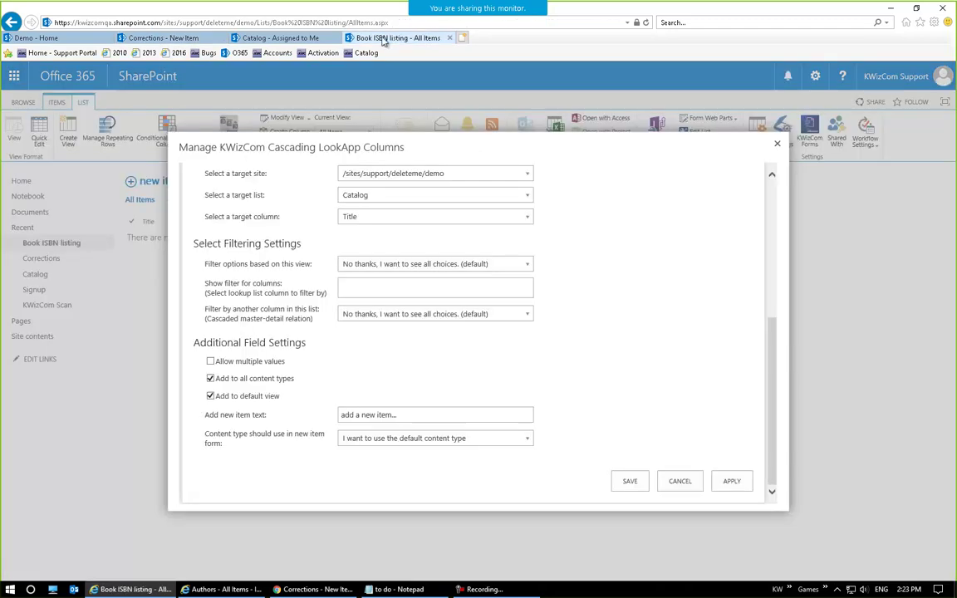
left_click(419, 313)
left_click(401, 344)
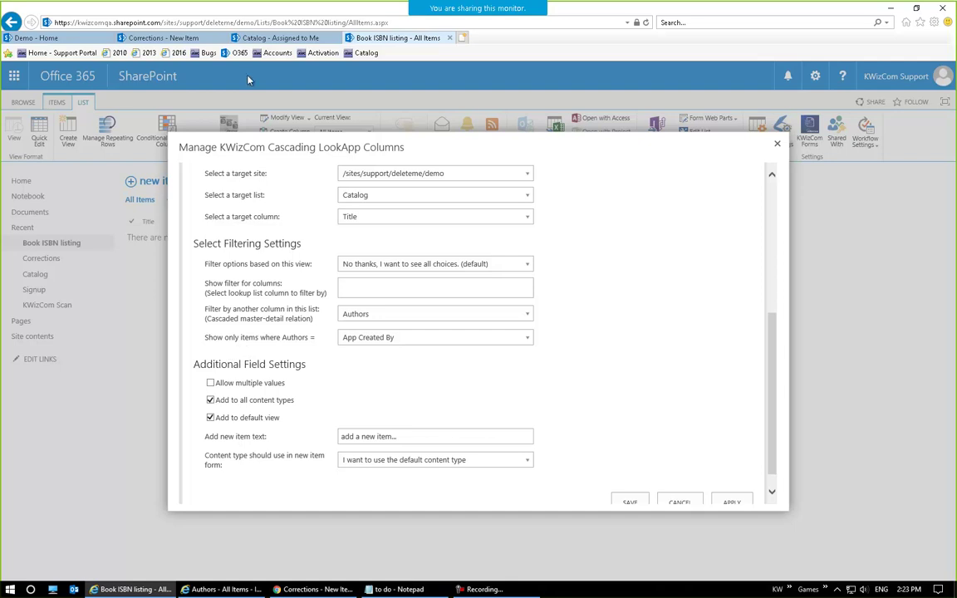
Step: Examine the Regional site's Authors list, the Author column in Catalog and the Author field in the Corrections form
left_click(225, 589)
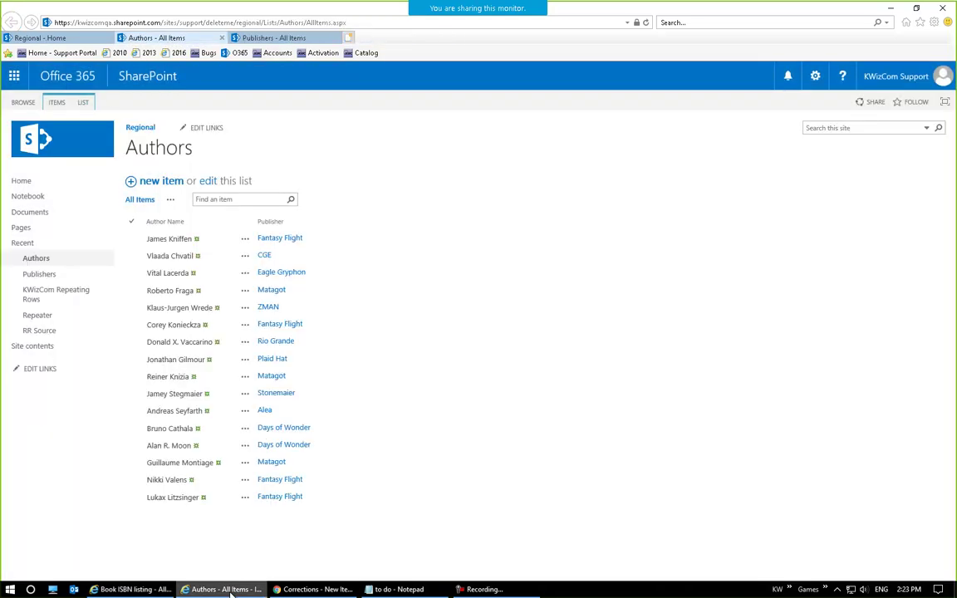
left_click(133, 589)
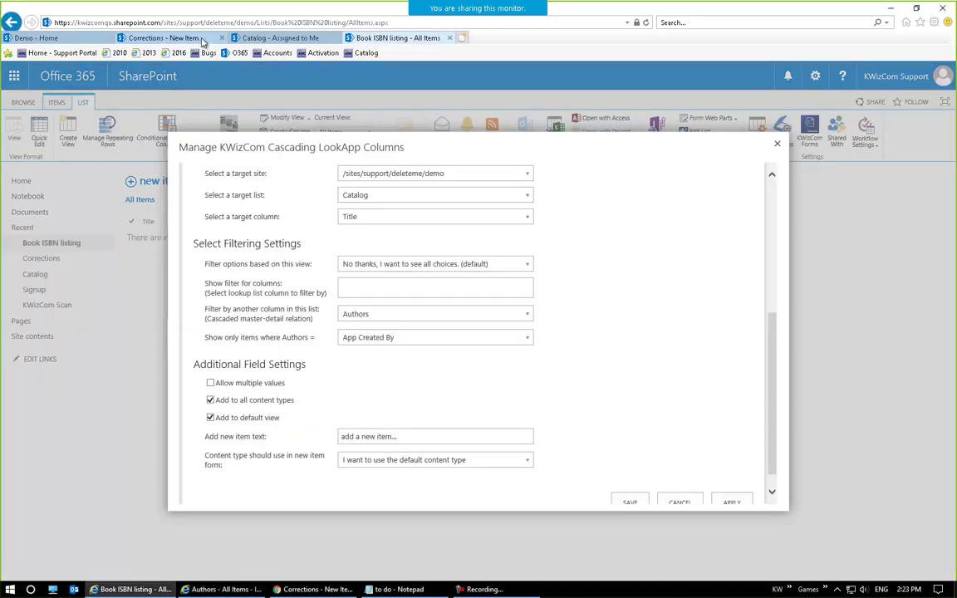
left_click(277, 39)
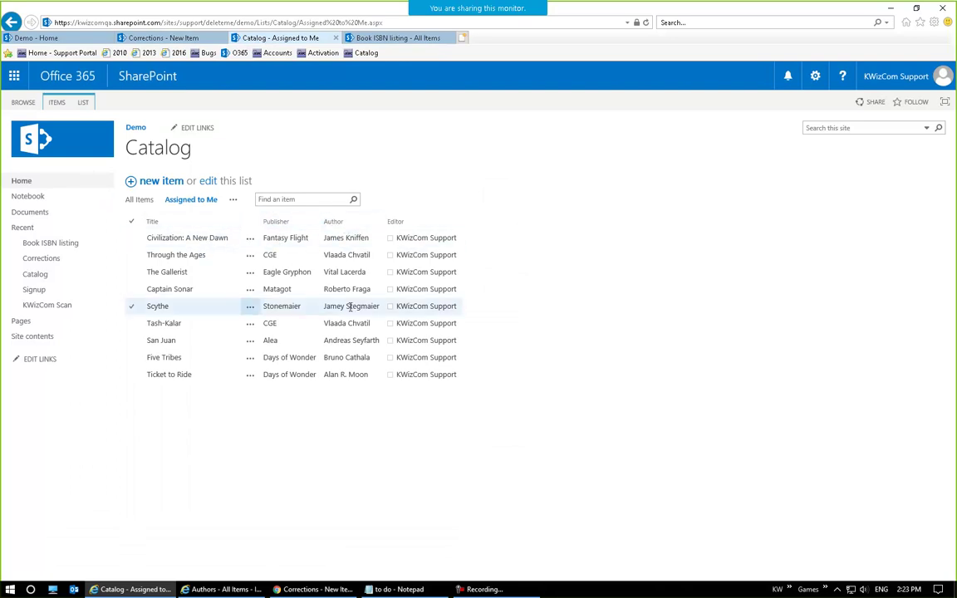
left_click_drag(345, 357, 369, 374)
left_click(163, 34)
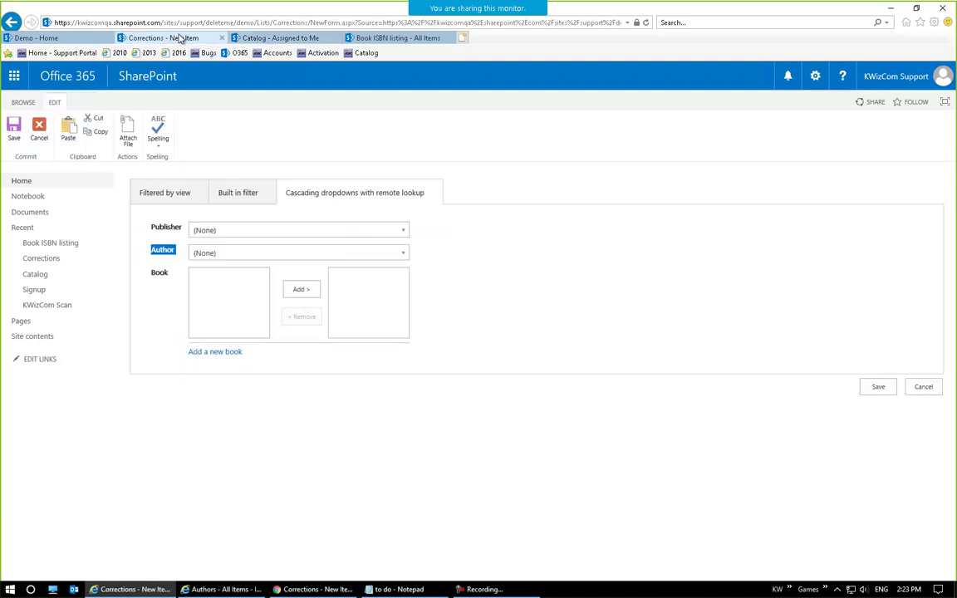
Step: Return to the "Books by author" column settings and show only items whose Author column matches Authors
left_click(370, 37)
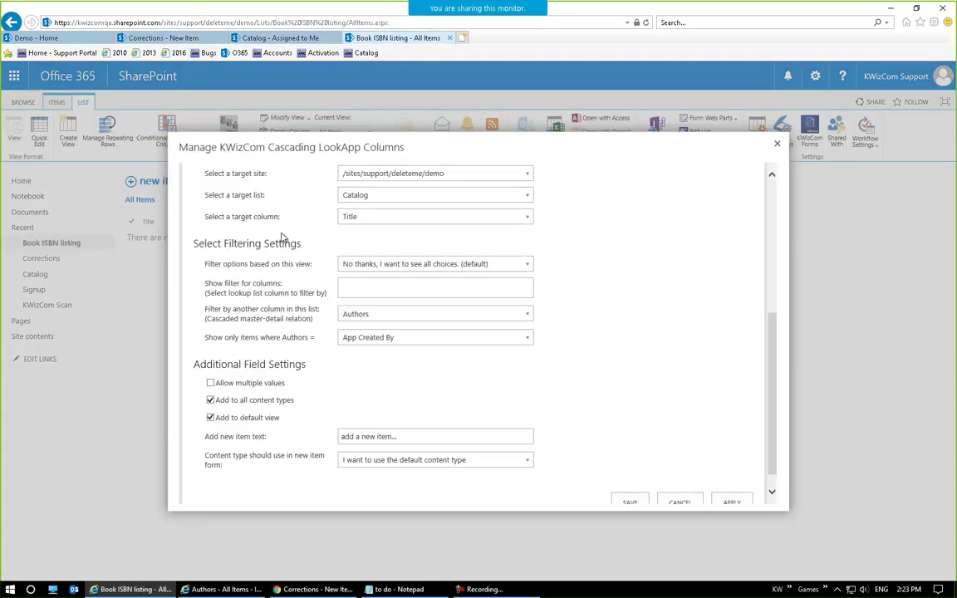
left_click(448, 343)
left_click(405, 408)
Step: Allow multiple values, set the add-new-item text to "Add a new book", and save the "Books by author" column
scroll(627, 325, "down", 1)
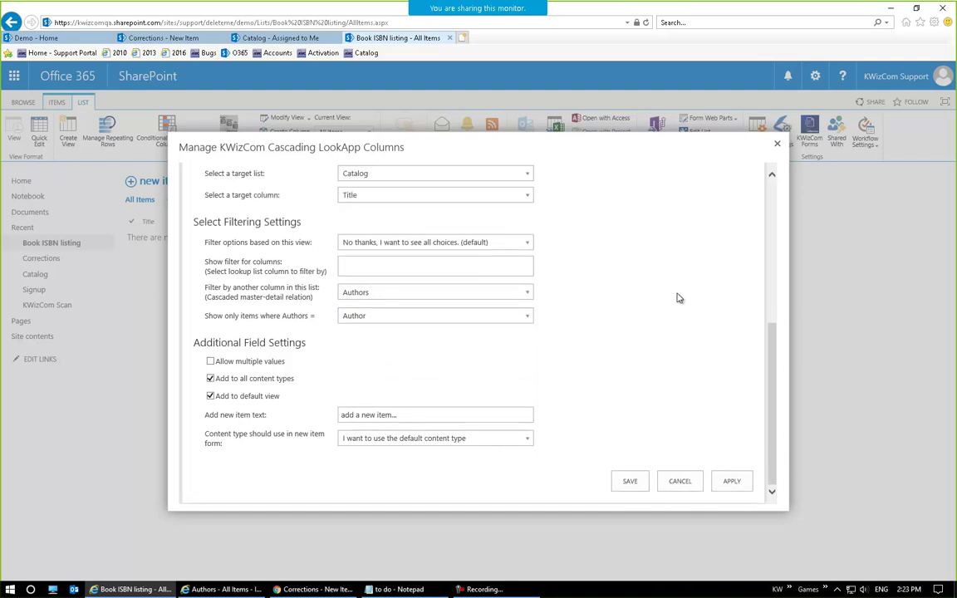
left_click(210, 362)
left_click(424, 416)
type("Add a new book")
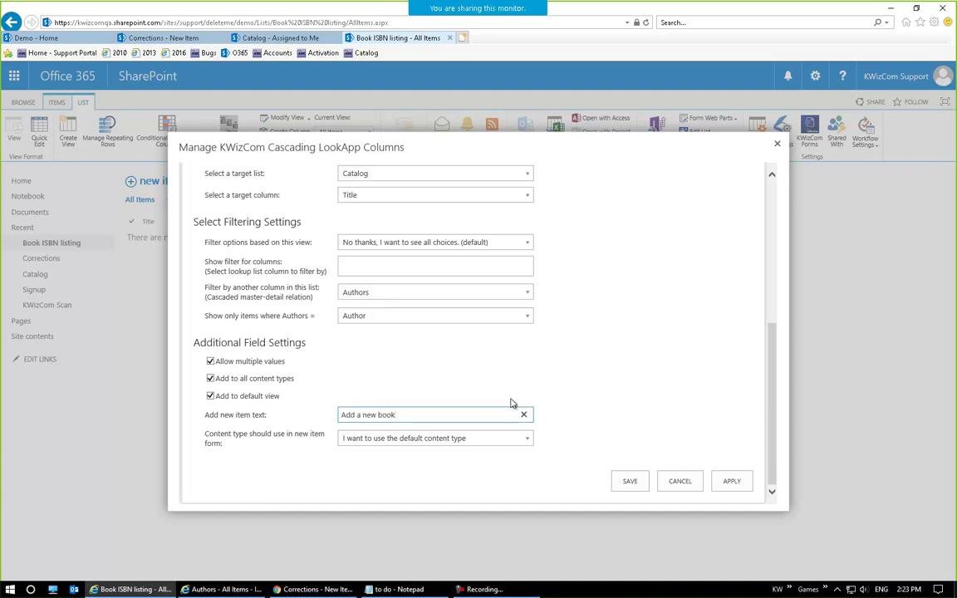
left_click(629, 481)
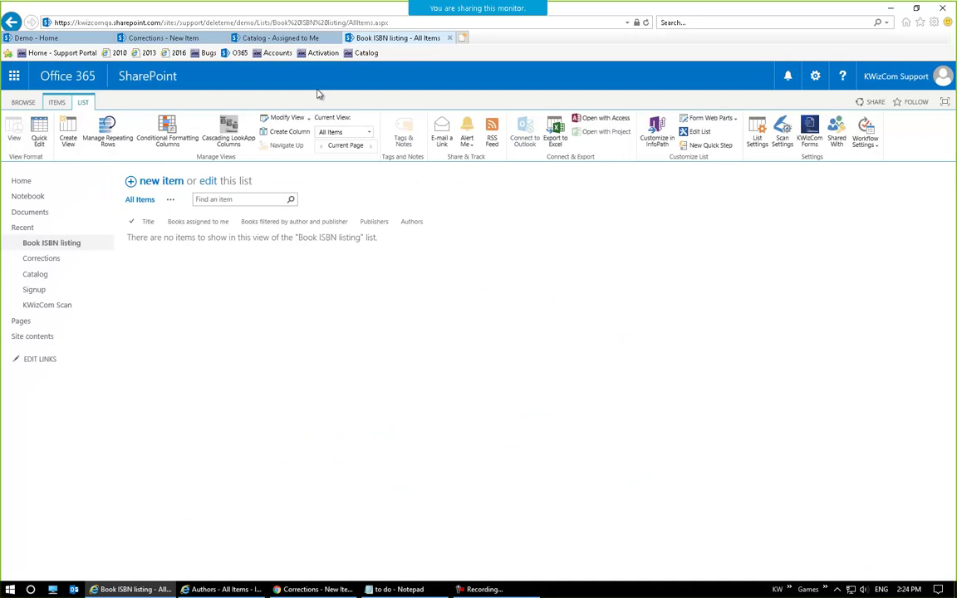
Step: Create a new Book ISBN listing item, choose Plaid Hat as the publisher, and pick its author to filter Books by author
left_click(177, 181)
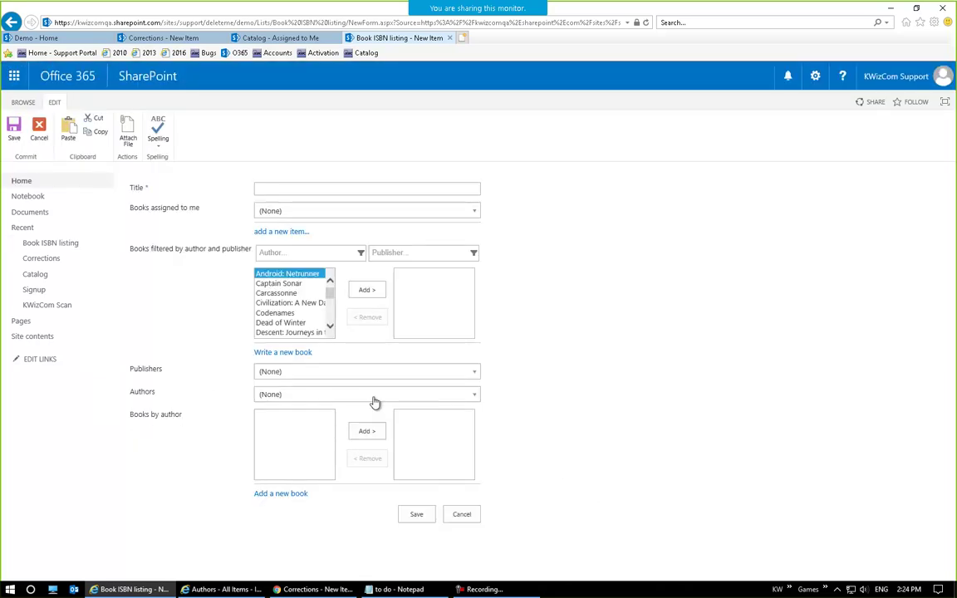
left_click(300, 452)
left_click(432, 371)
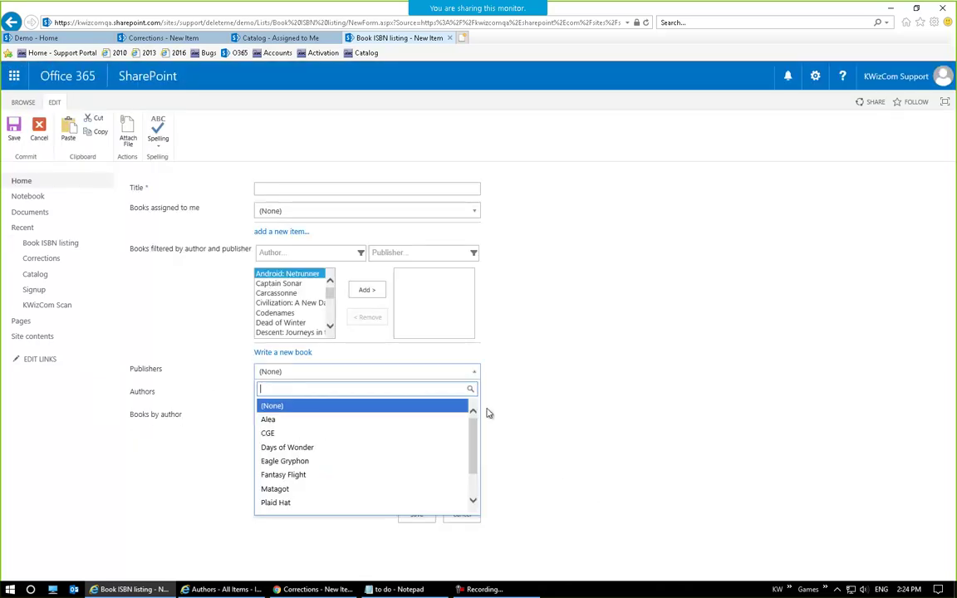
scroll(382, 490, "down", 1)
left_click(344, 482)
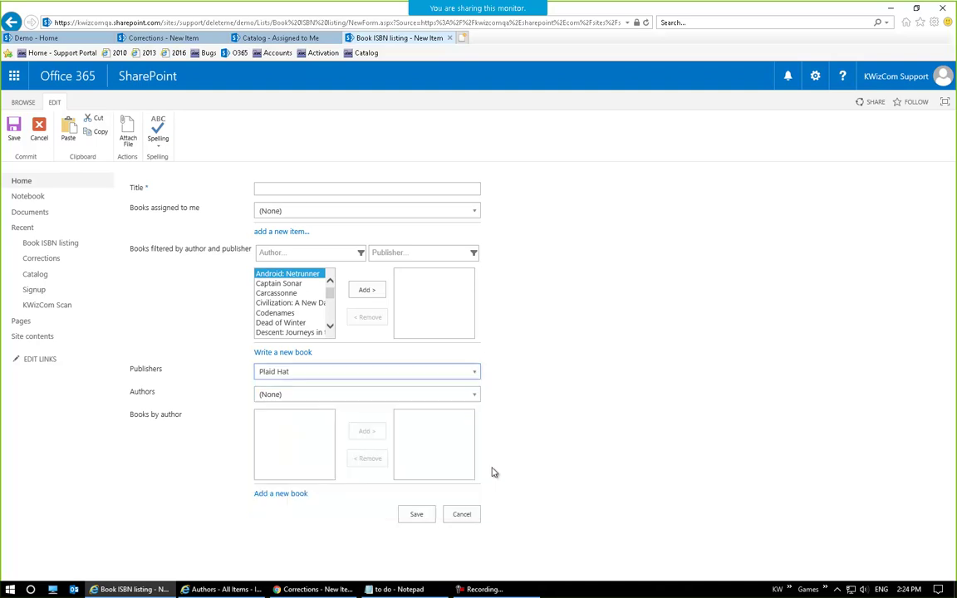
left_click(461, 398)
left_click(274, 421)
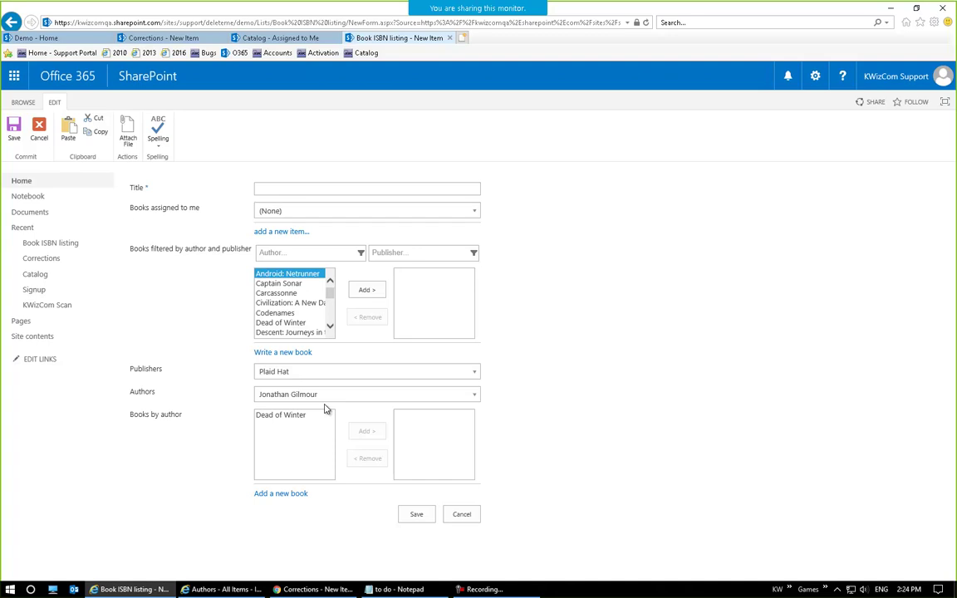
Step: Cancel the new Book ISBN listing item and open the list's KWizCom Forms Field Groups settings
left_click(458, 515)
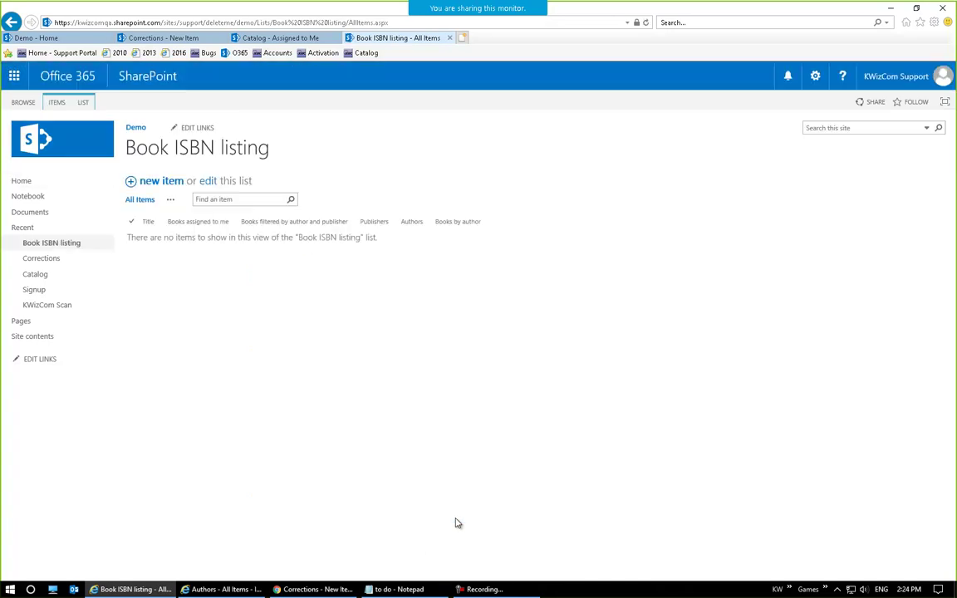
left_click(83, 102)
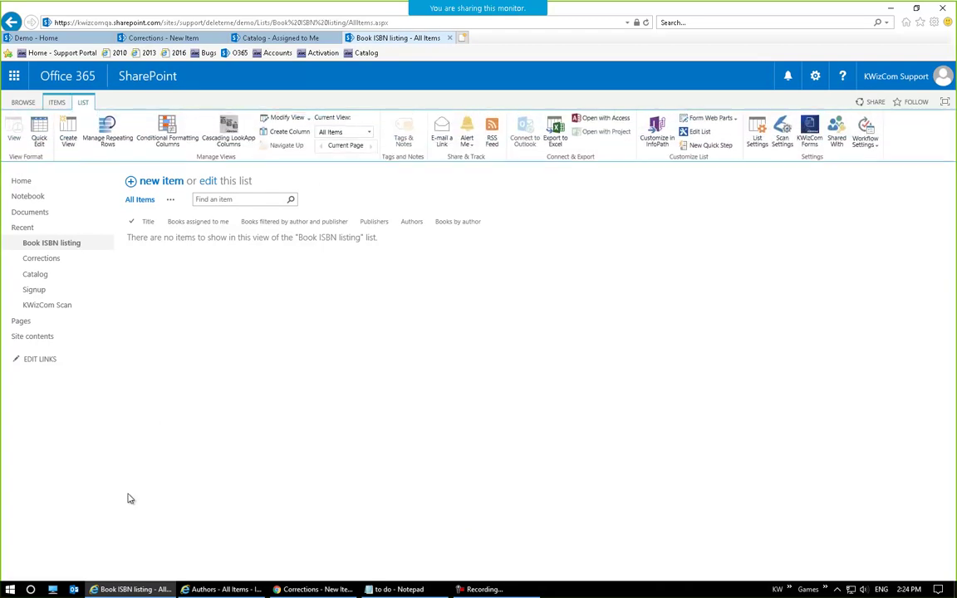
left_click(812, 135)
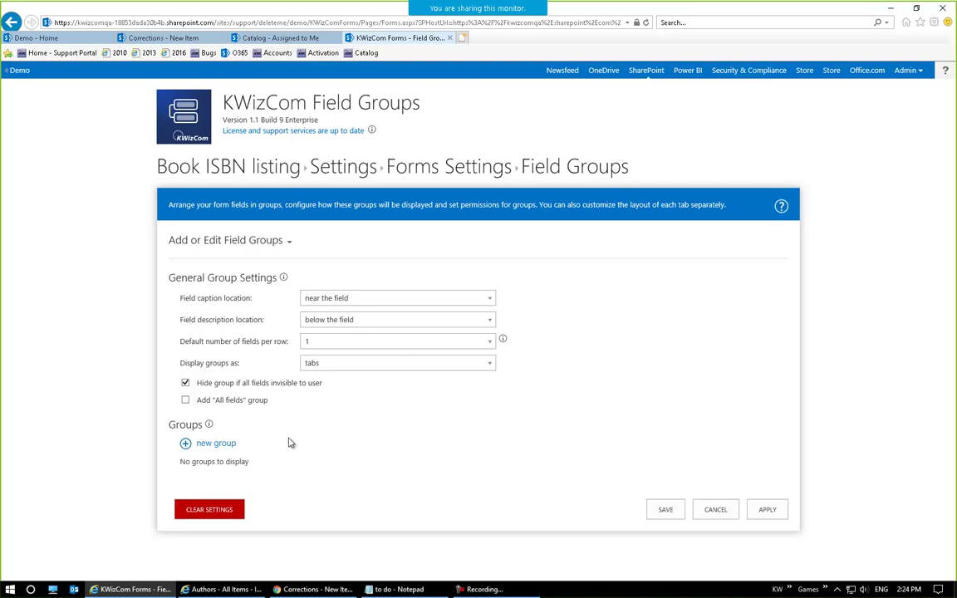
Step: Create a field group named "Books assigned to me" and place the Title column in its first row
left_click(218, 445)
scroll(293, 482, "down", 3)
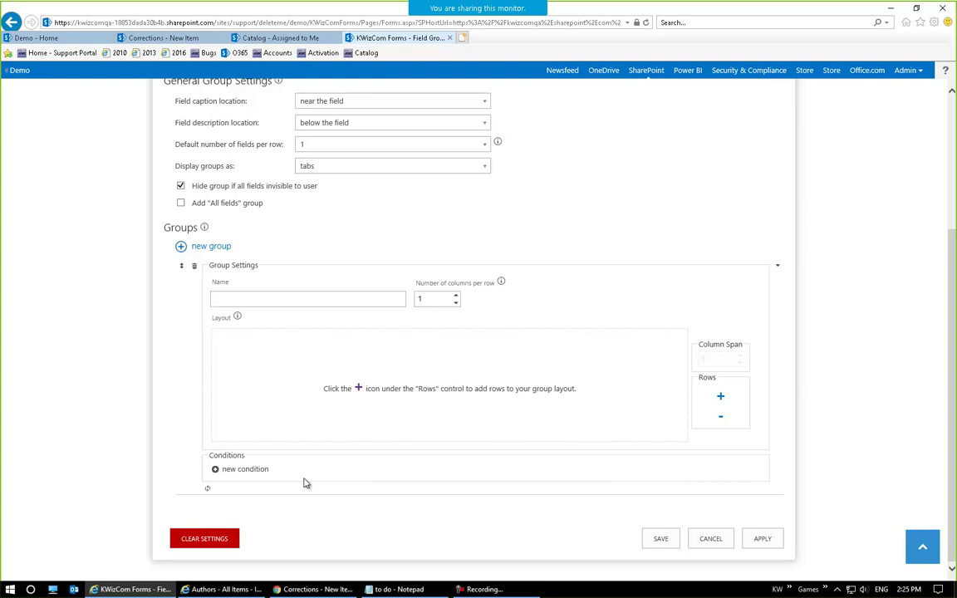
left_click(300, 299)
left_click(721, 396)
left_click(450, 388)
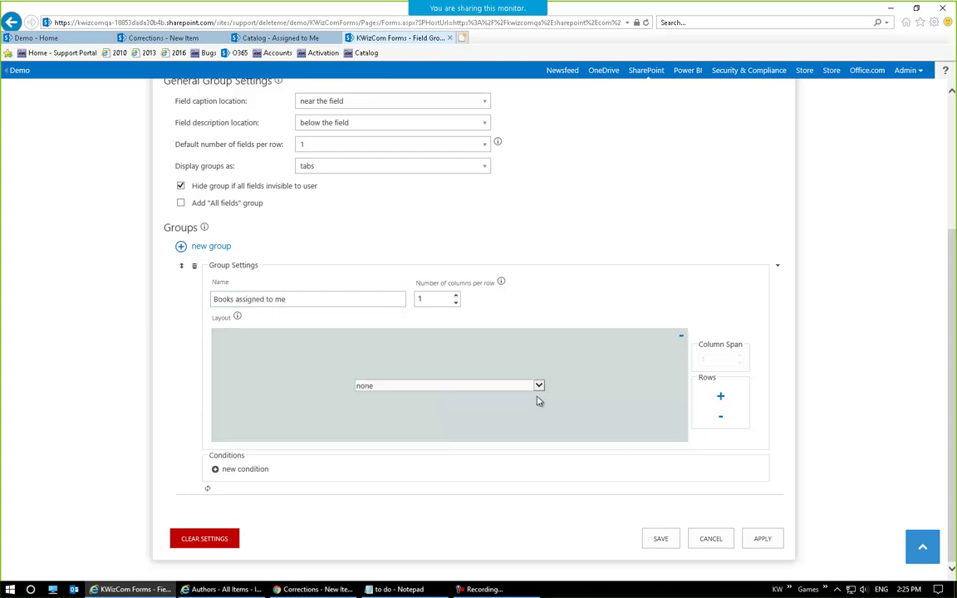
left_click(538, 387)
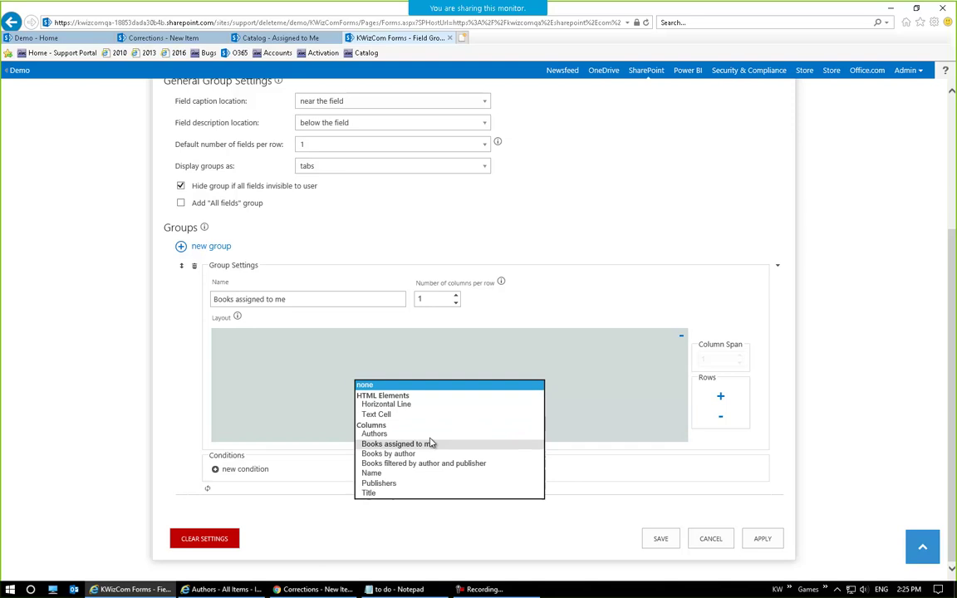
left_click(369, 492)
Step: Add a second row to the "Books assigned to me" group and place the Books assigned to me column in it
left_click(720, 399)
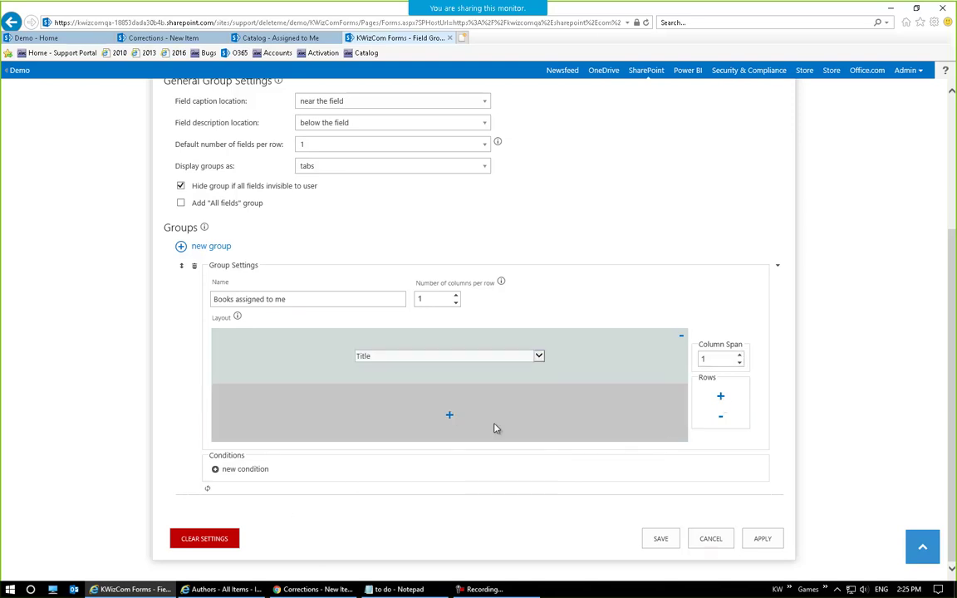
left_click(446, 415)
left_click(440, 413)
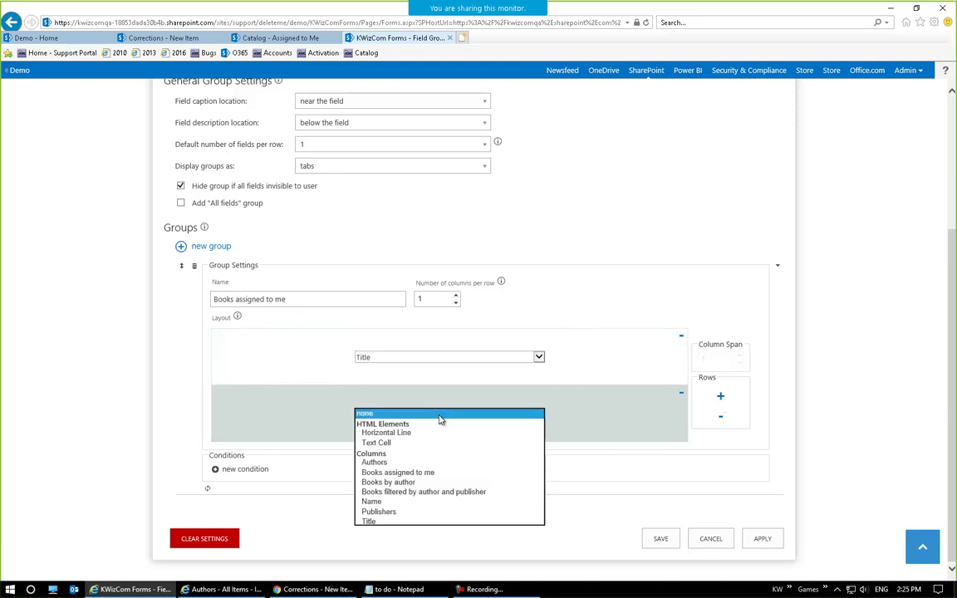
left_click(458, 473)
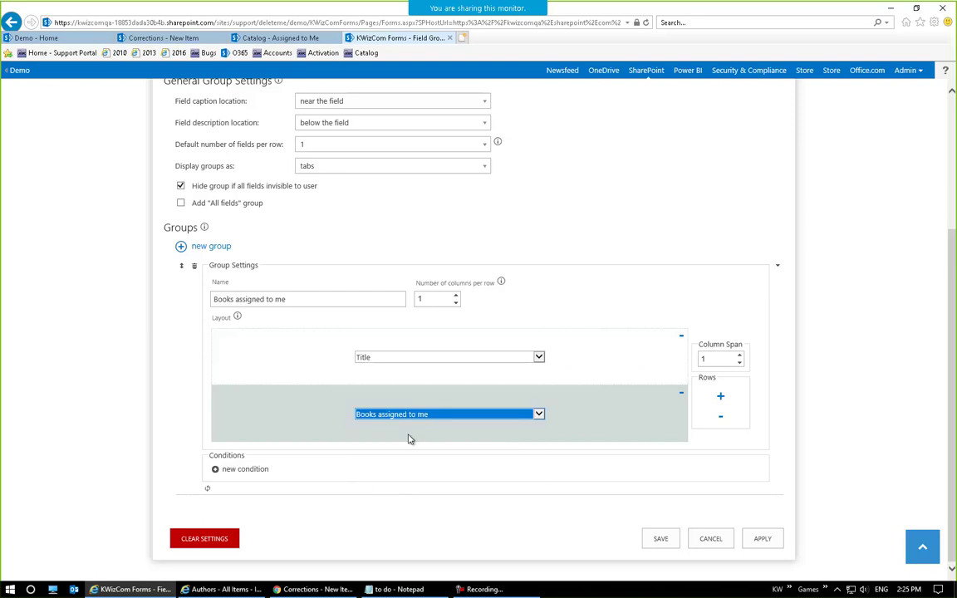
left_click(869, 184)
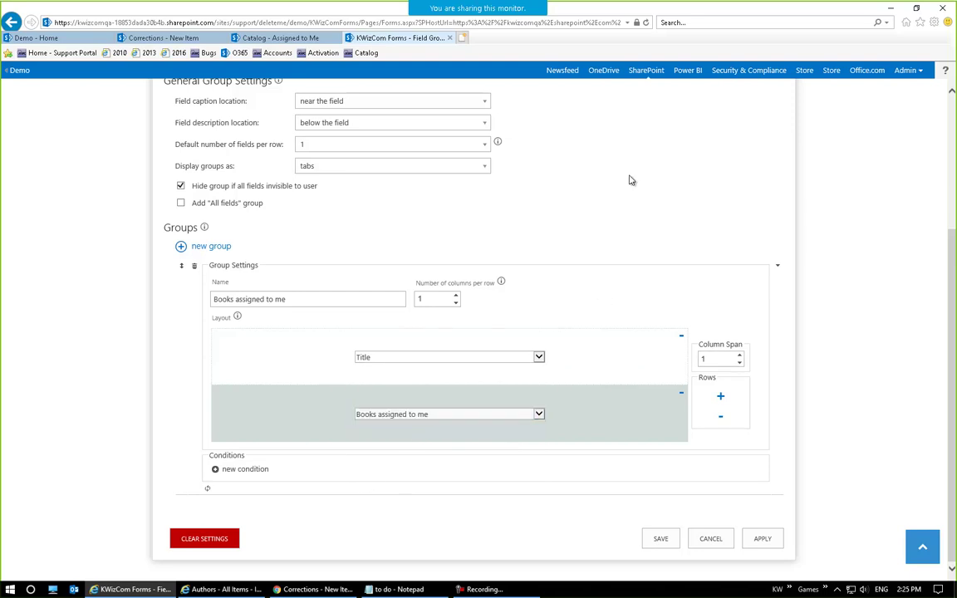
Step: Create a field group named "Books by filter" with one row containing the Books filtered by author and publisher column
scroll(301, 320, "down", 1)
left_click(306, 303)
type("Books by fi")
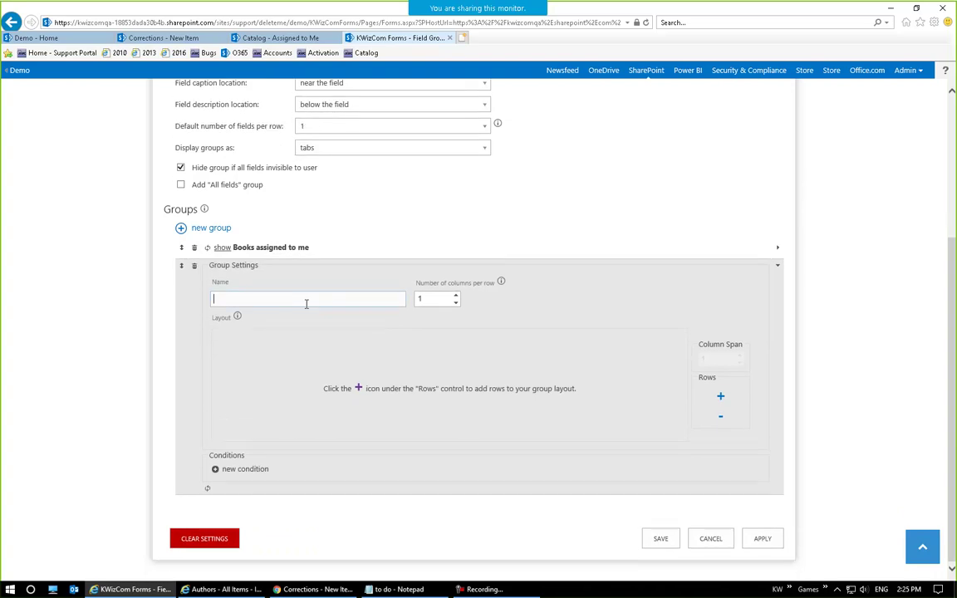
type("lter")
left_click(720, 396)
left_click(450, 387)
left_click(465, 387)
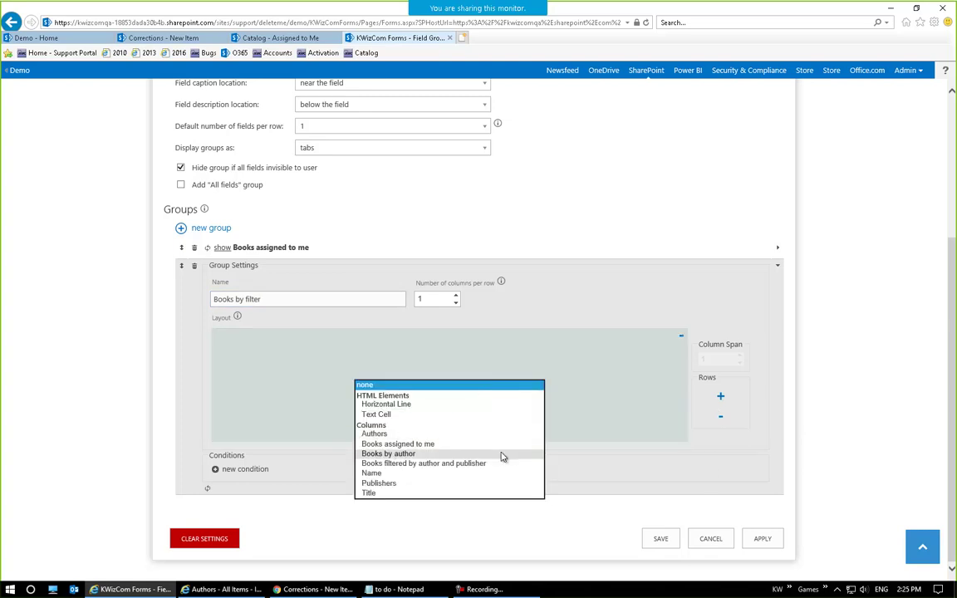
left_click(487, 469)
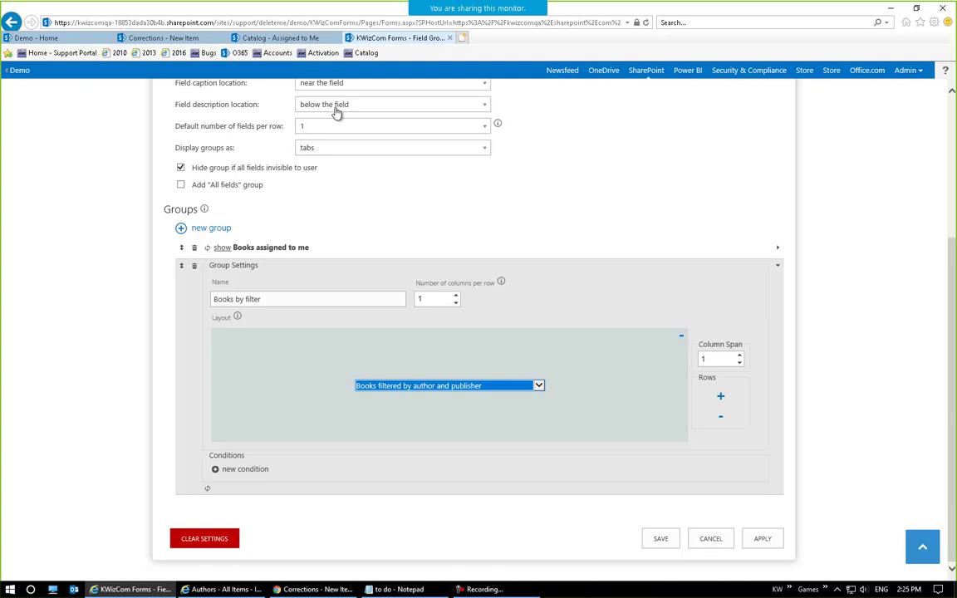
Step: Create a three-row field group named "Cascading Filters" and place the Publishers column in its first row
left_click(188, 227)
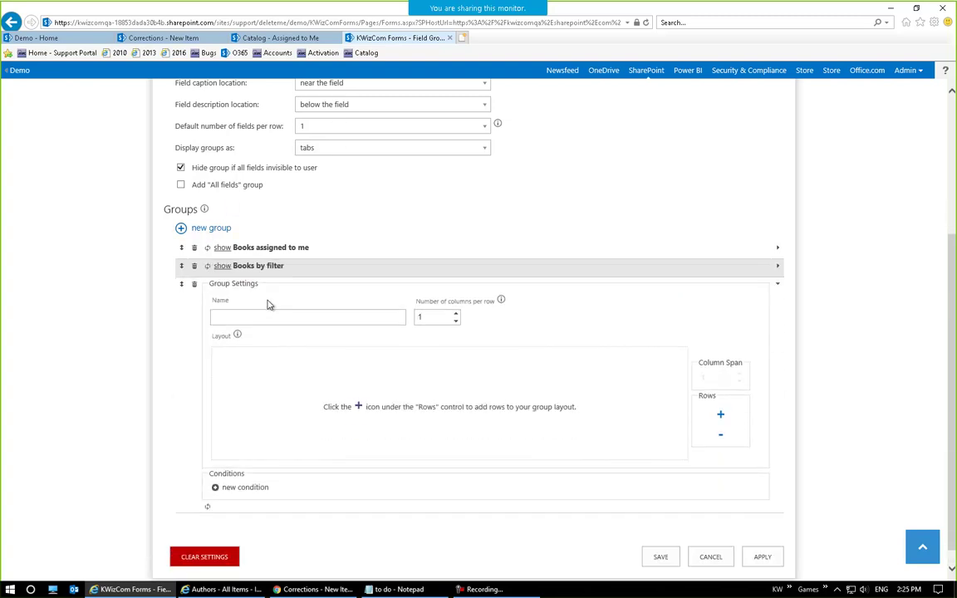
left_click(284, 300)
type("C")
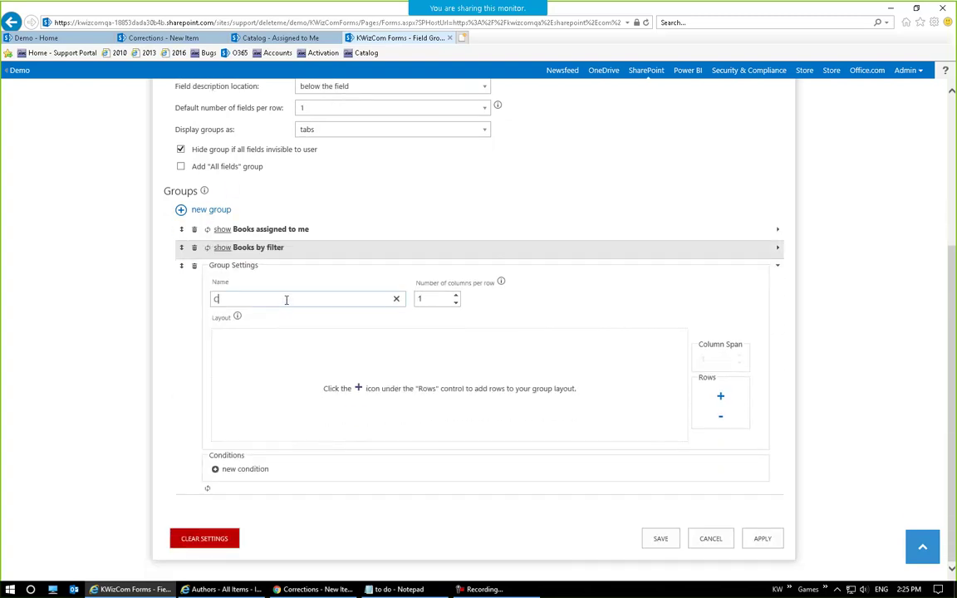
type("ascading Filters")
left_click(720, 397)
left_click(720, 397)
left_click(720, 397)
left_click(449, 351)
left_click(419, 347)
left_click(401, 445)
Step: Place Authors and Books by author in the second and third rows of "Cascading Filters" and save the field groups
left_click(449, 385)
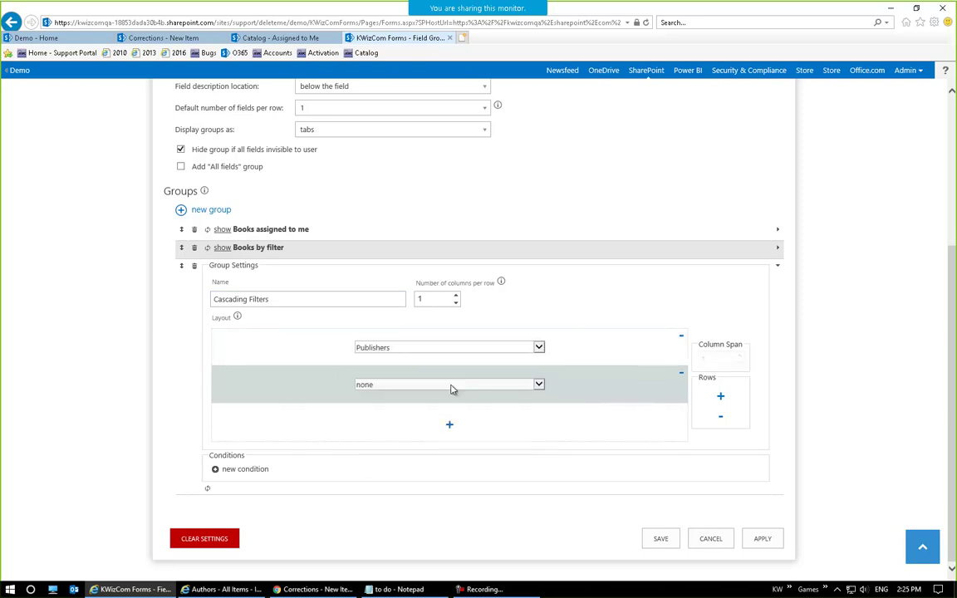
left_click(412, 385)
left_click(408, 432)
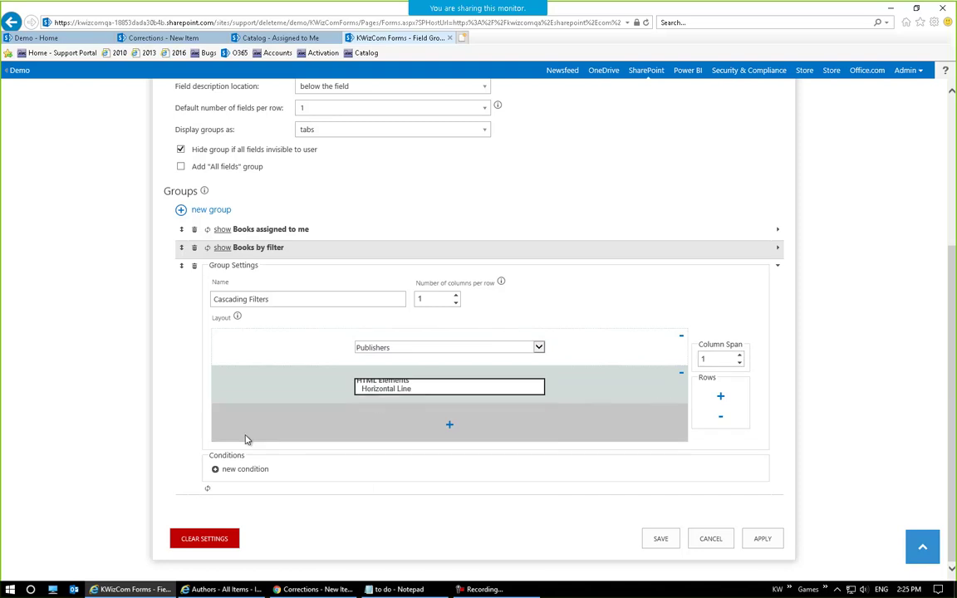
left_click(448, 424)
left_click(420, 425)
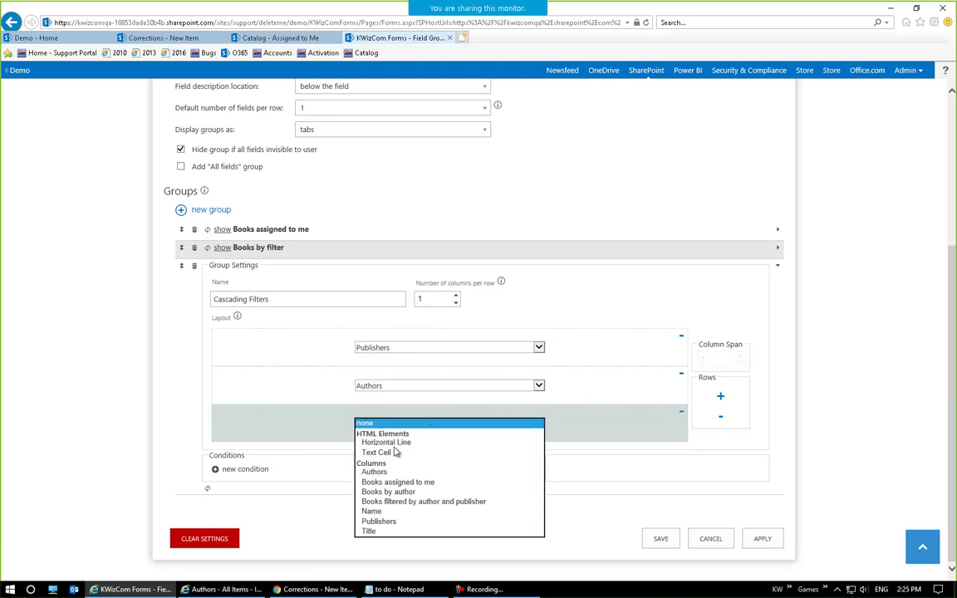
left_click(407, 491)
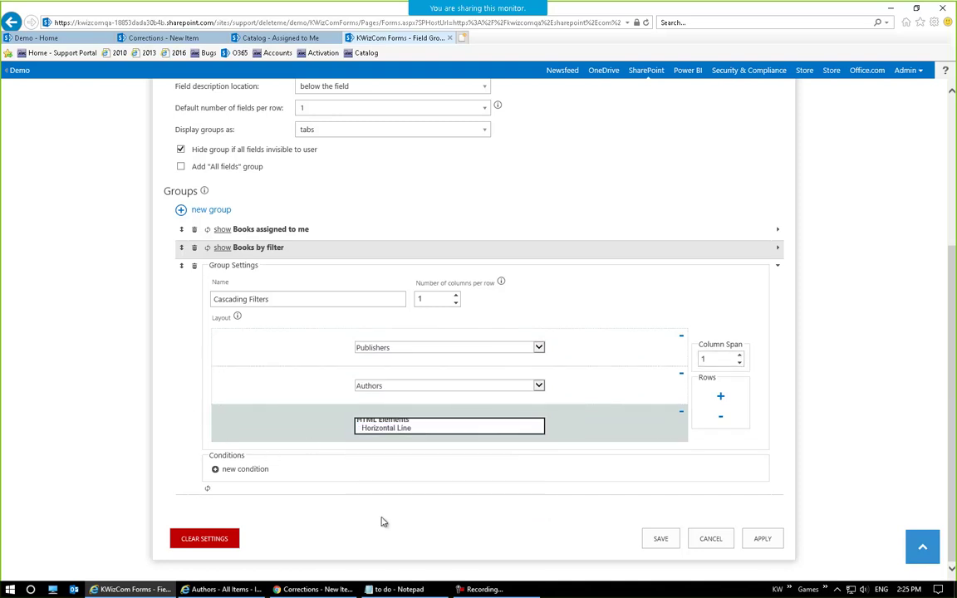
left_click(662, 538)
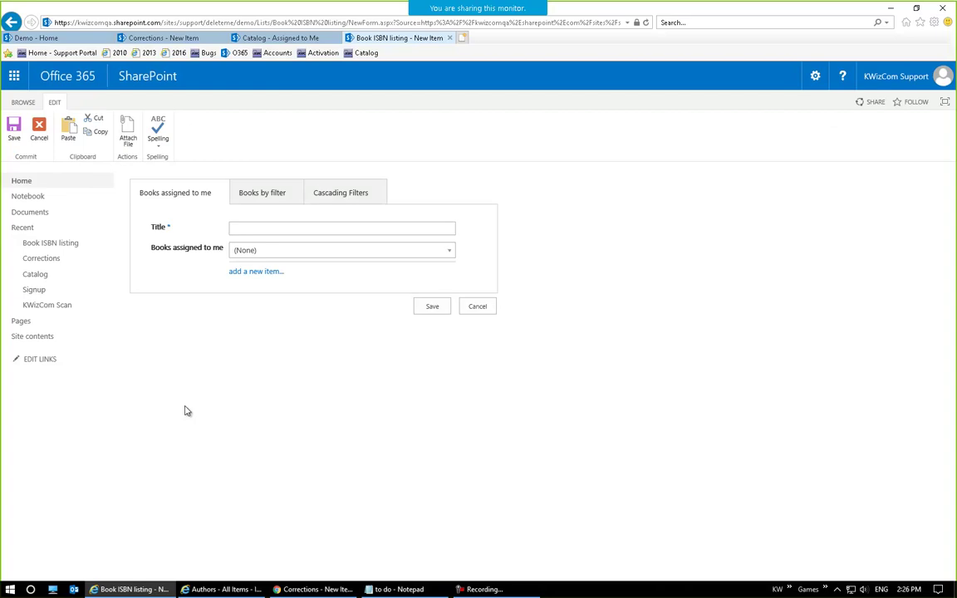
Step: Look through the Books by filter, Cascading Filters and Books assigned to me groups in the new Book ISBN listing form
left_click(249, 188)
left_click(339, 197)
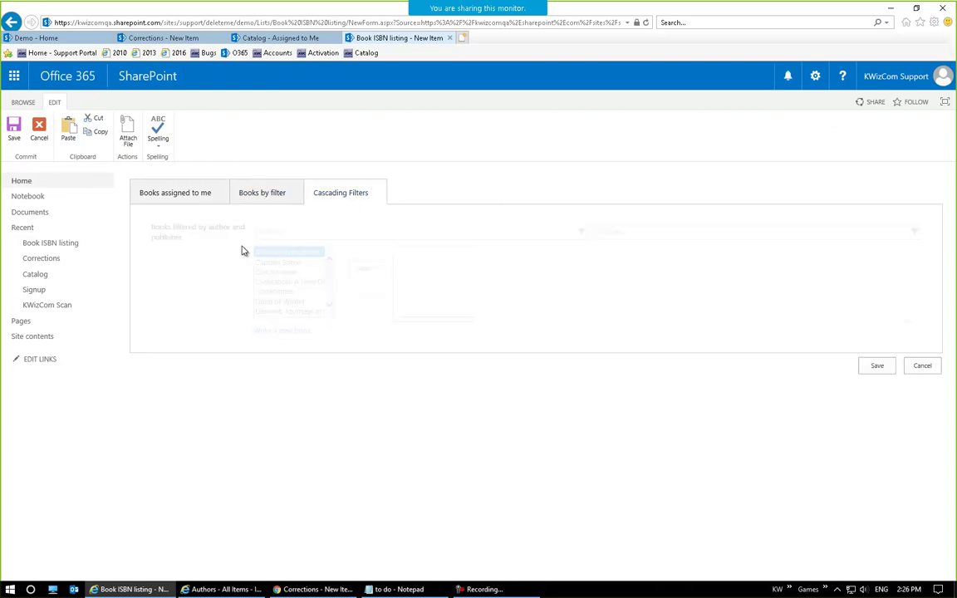
left_click(271, 190)
left_click(181, 199)
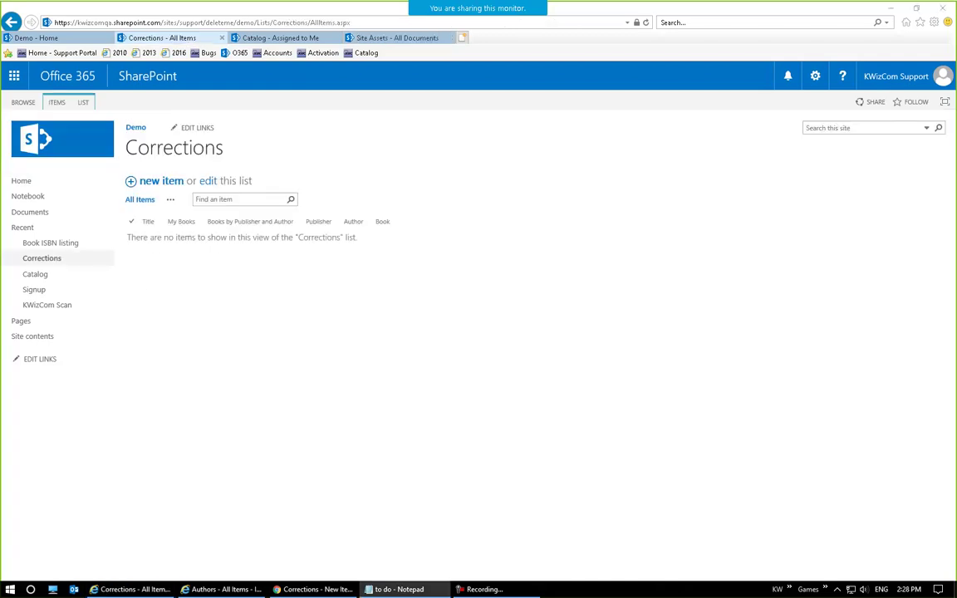